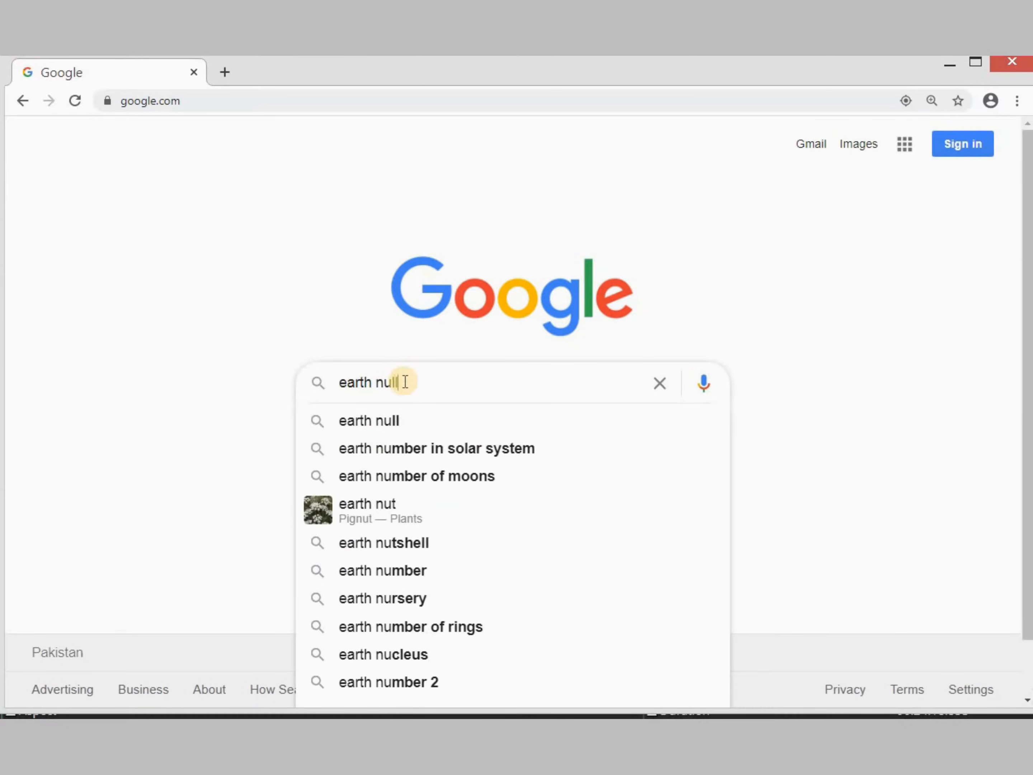
Search the web for "earth null school" and open the Earth Nullschool site.
{"action": "key", "text": "Return"}
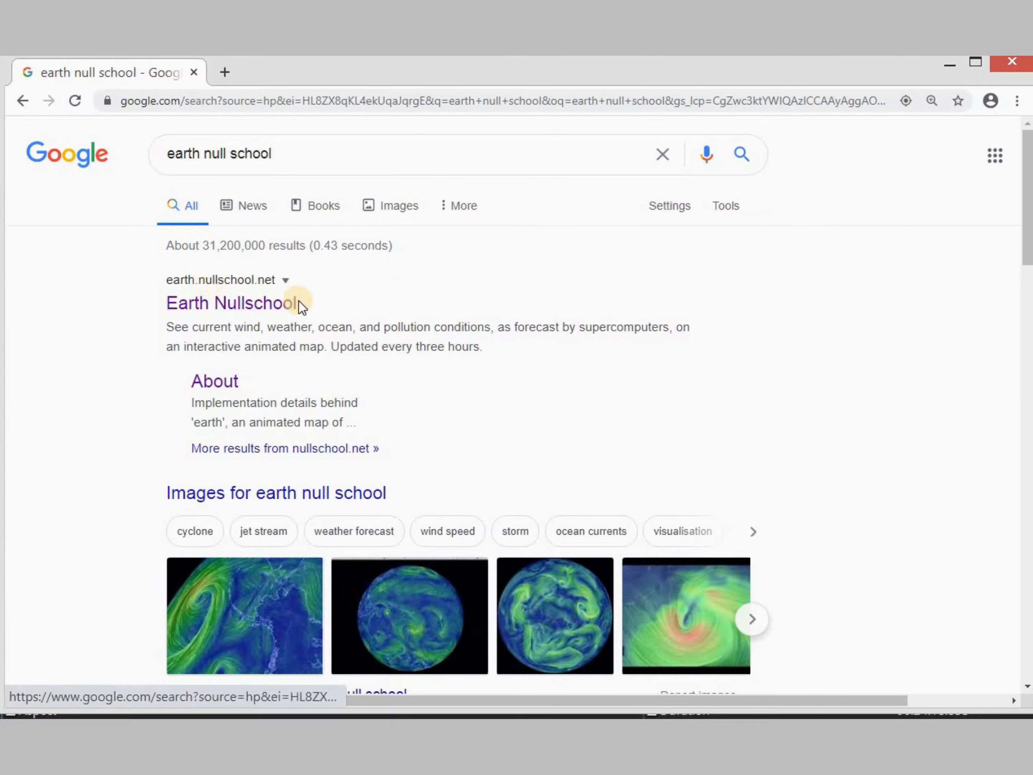
{"action": "left_click", "coordinate": [254, 302]}
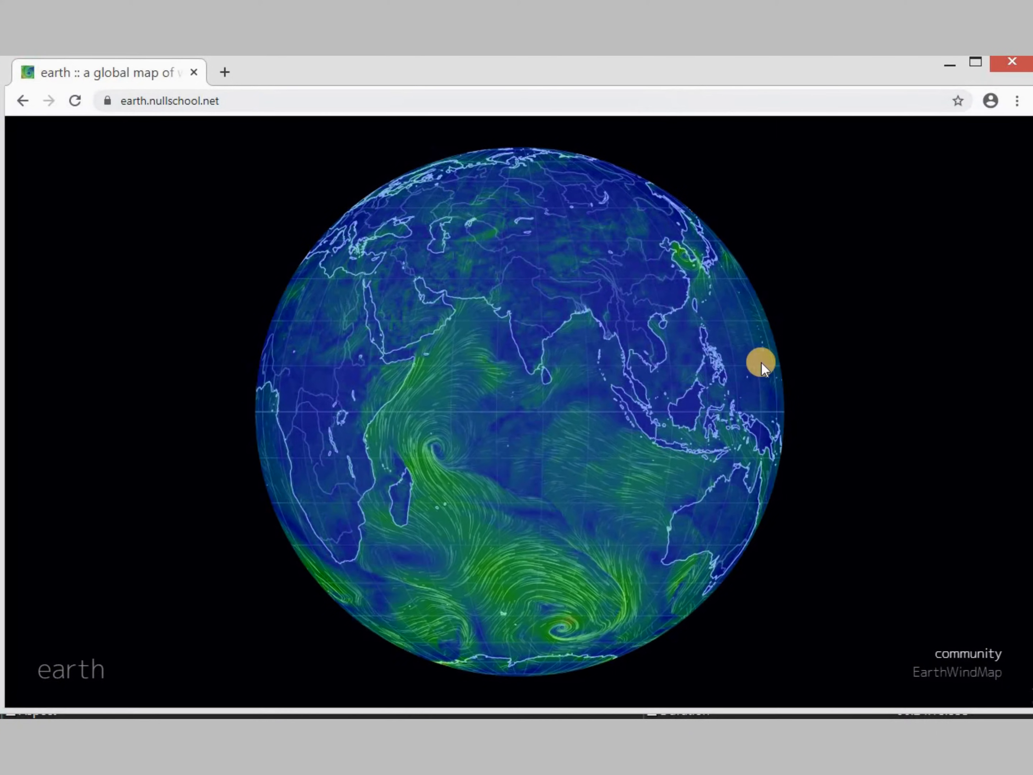
Rotate the globe to examine surface winds across the Pacific, the Americas, the South Atlantic and Antarctica.
{"action": "left_click", "coordinate": [670, 408]}
{"action": "left_click_drag", "start_coordinate": [670, 408], "coordinate": [655, 406]}
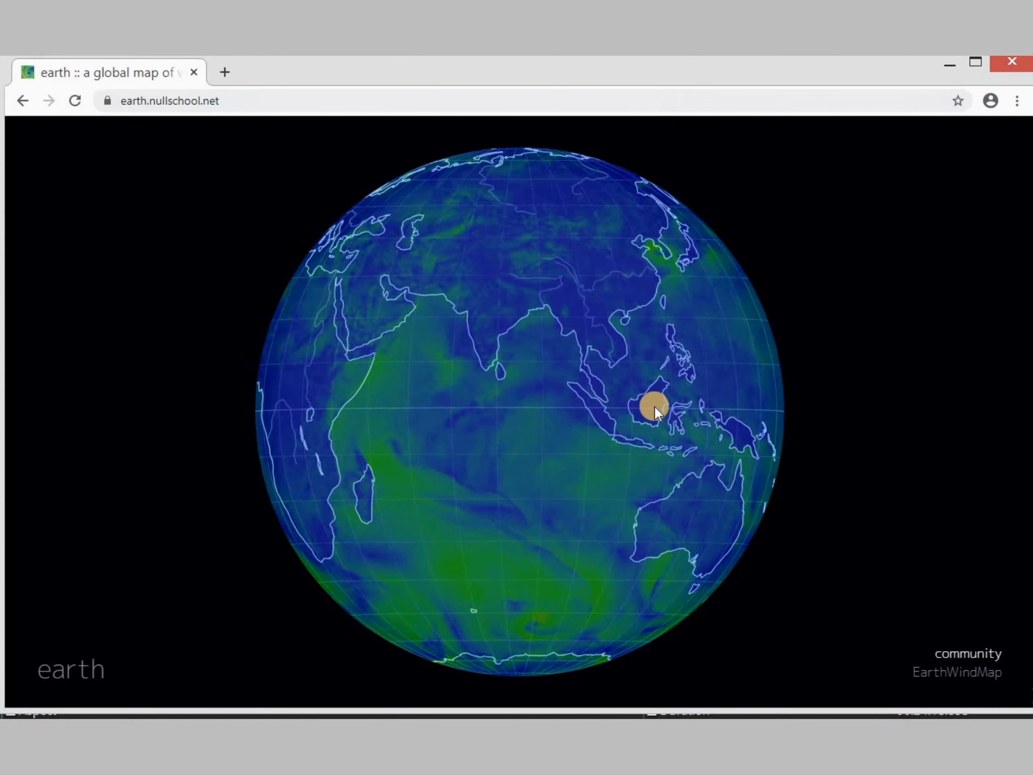
{"action": "left_click_drag", "start_coordinate": [715, 422], "coordinate": [601, 424]}
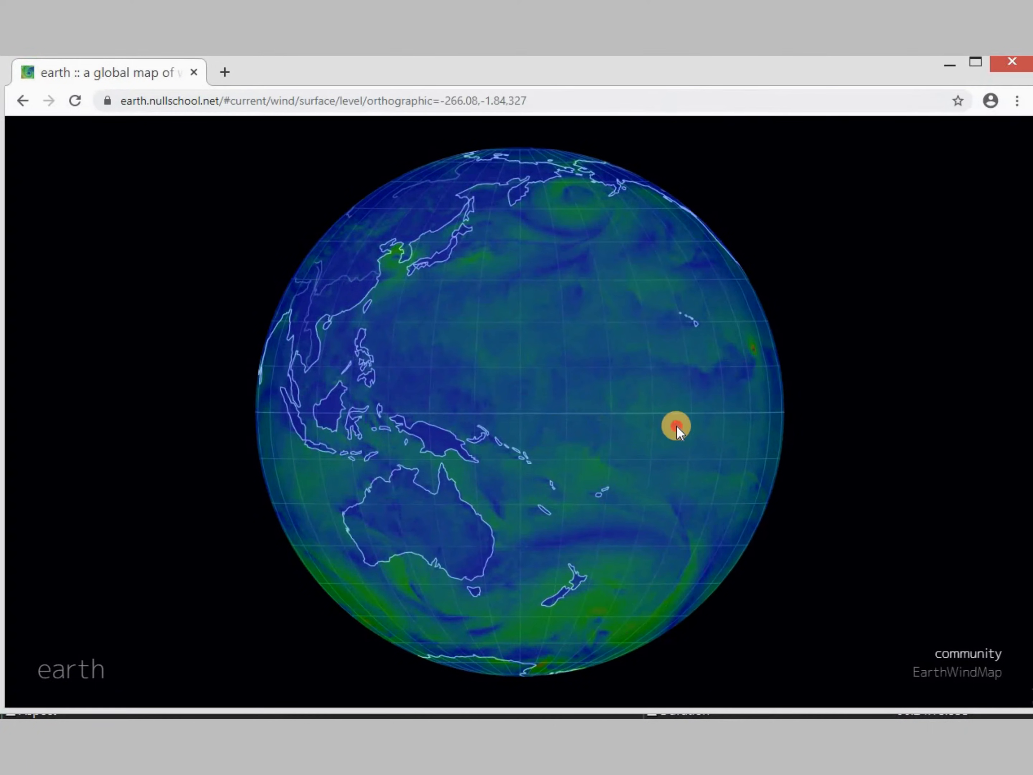
{"action": "left_click_drag", "start_coordinate": [675, 424], "coordinate": [549, 429]}
{"action": "left_click_drag", "start_coordinate": [617, 437], "coordinate": [490, 439]}
{"action": "left_click_drag", "start_coordinate": [698, 407], "coordinate": [530, 406]}
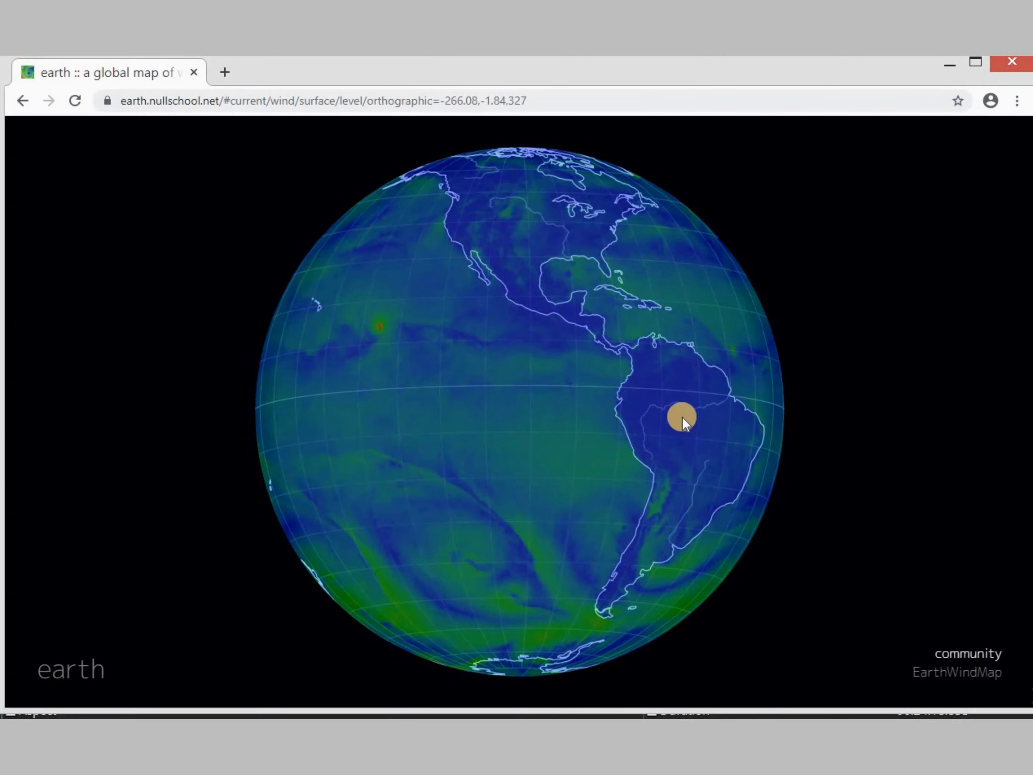
{"action": "left_click_drag", "start_coordinate": [587, 433], "coordinate": [523, 437]}
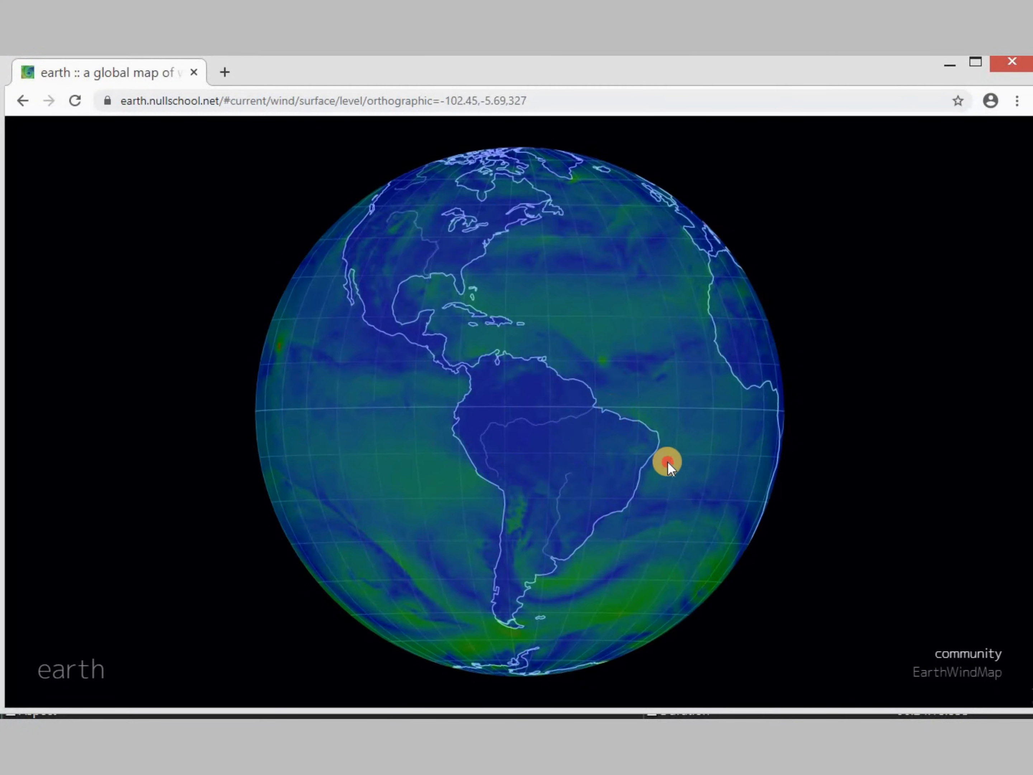
{"action": "left_click_drag", "start_coordinate": [668, 462], "coordinate": [587, 352]}
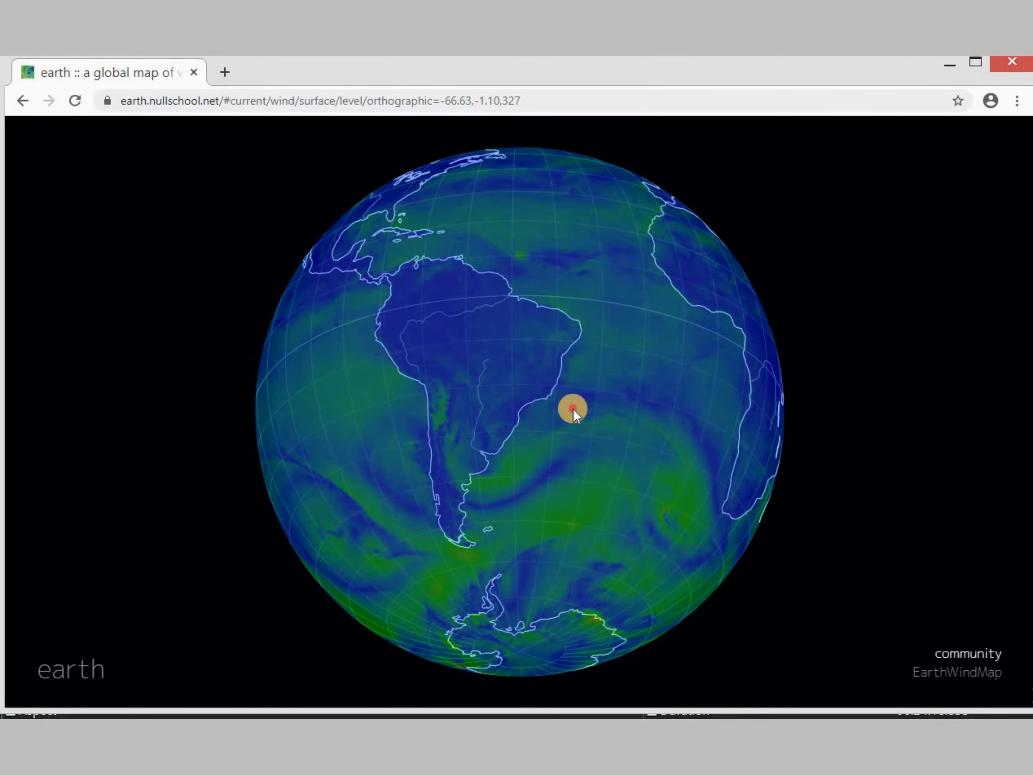
{"action": "left_click_drag", "start_coordinate": [573, 408], "coordinate": [568, 404]}
{"action": "left_click_drag", "start_coordinate": [614, 493], "coordinate": [602, 452]}
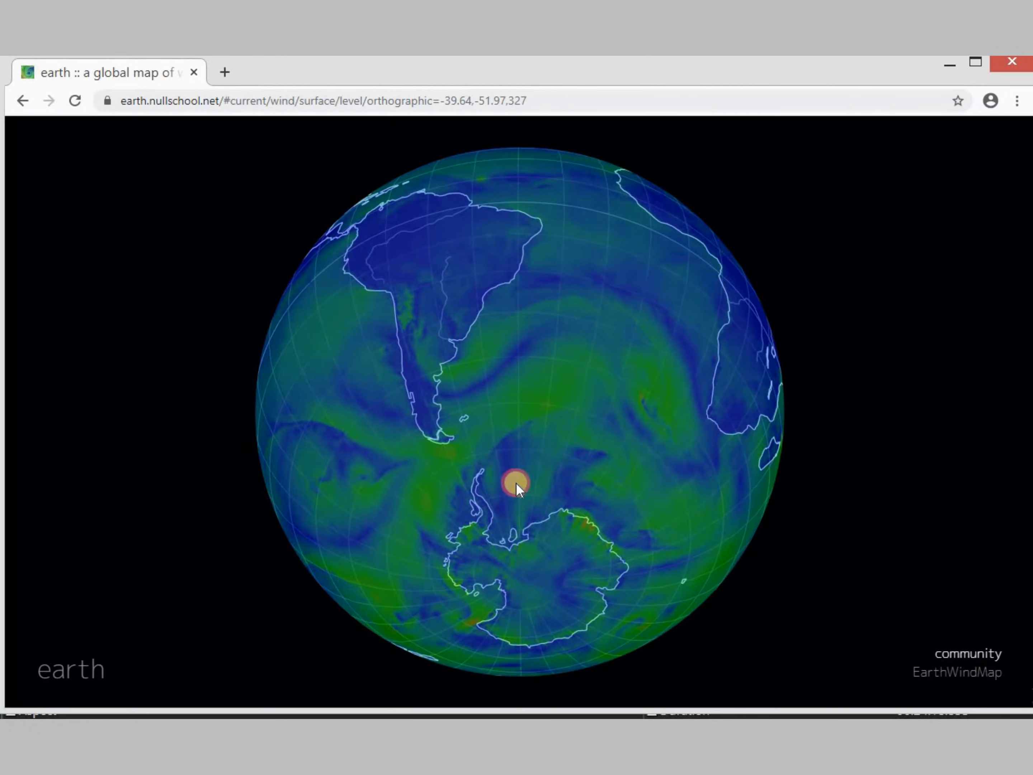
{"action": "left_click_drag", "start_coordinate": [516, 485], "coordinate": [584, 415]}
{"action": "left_click_drag", "start_coordinate": [626, 501], "coordinate": [522, 353]}
{"action": "left_click_drag", "start_coordinate": [542, 438], "coordinate": [532, 378]}
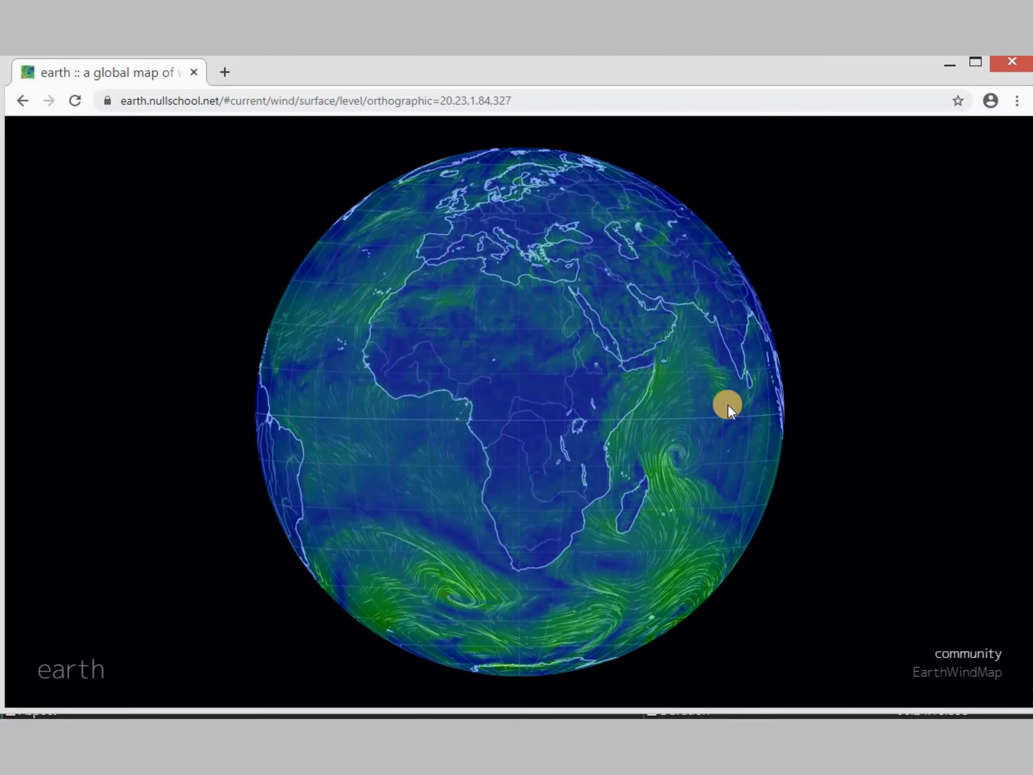
Rotate the globe to examine the wind patterns and swirls over the North Pacific and the Indian Ocean.
{"action": "left_click_drag", "start_coordinate": [662, 403], "coordinate": [595, 409]}
{"action": "left_click_drag", "start_coordinate": [708, 399], "coordinate": [556, 329]}
{"action": "left_click_drag", "start_coordinate": [556, 401], "coordinate": [586, 397]}
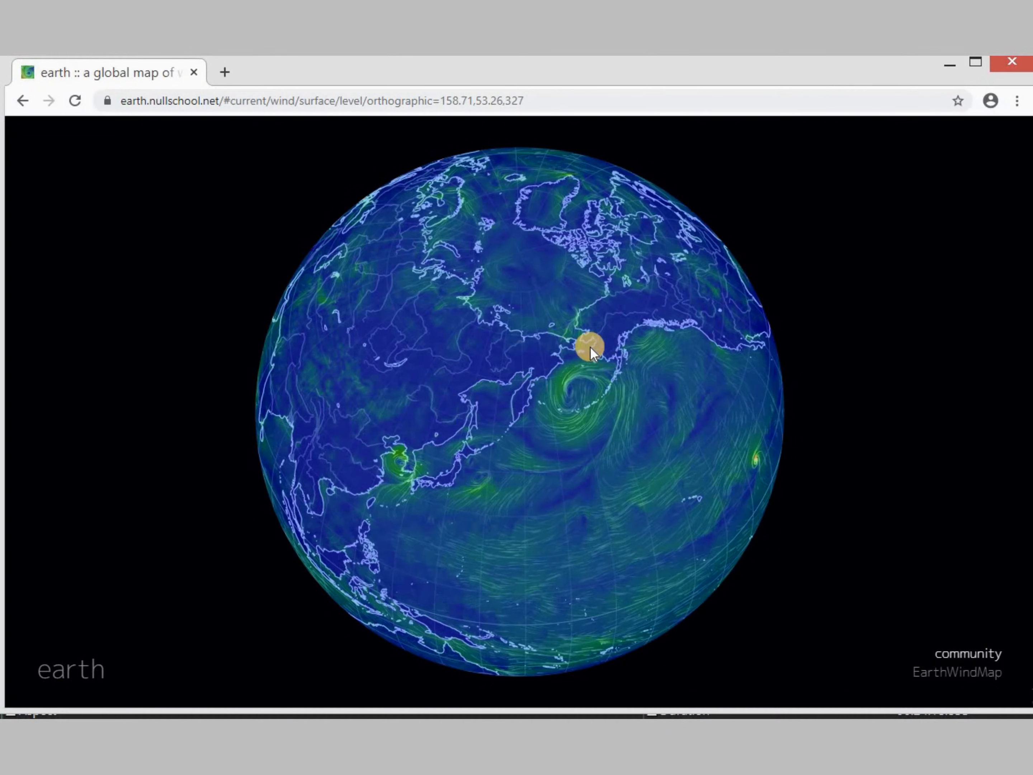
{"action": "left_click_drag", "start_coordinate": [596, 361], "coordinate": [546, 421]}
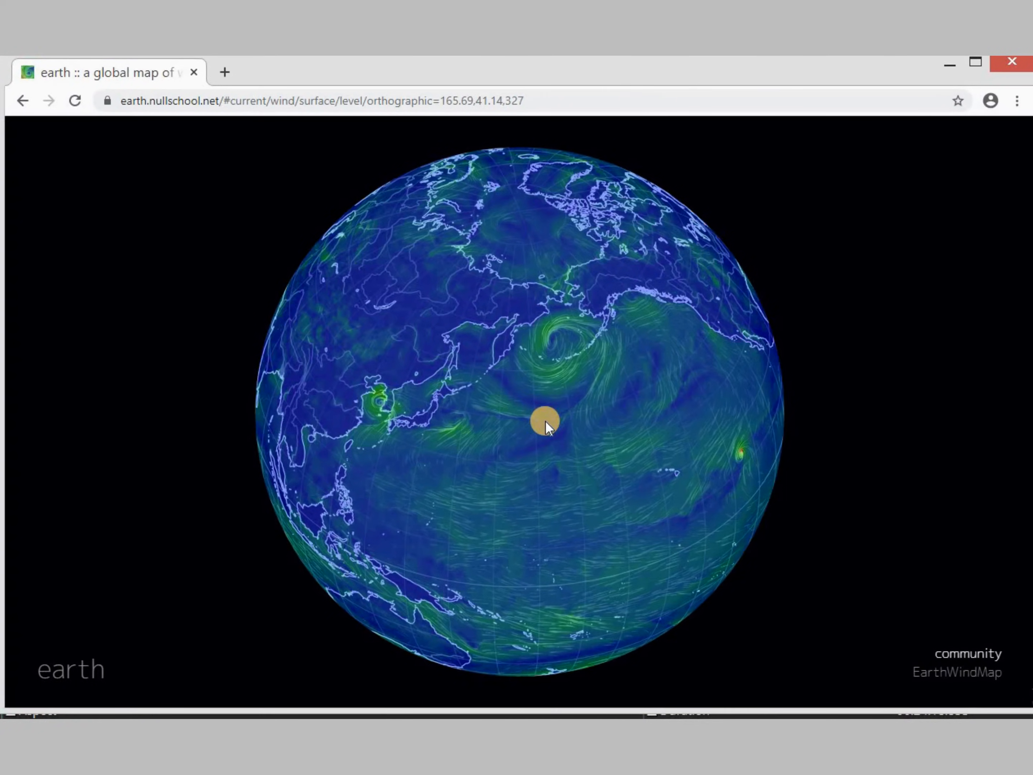
{"action": "left_click_drag", "start_coordinate": [459, 447], "coordinate": [618, 416]}
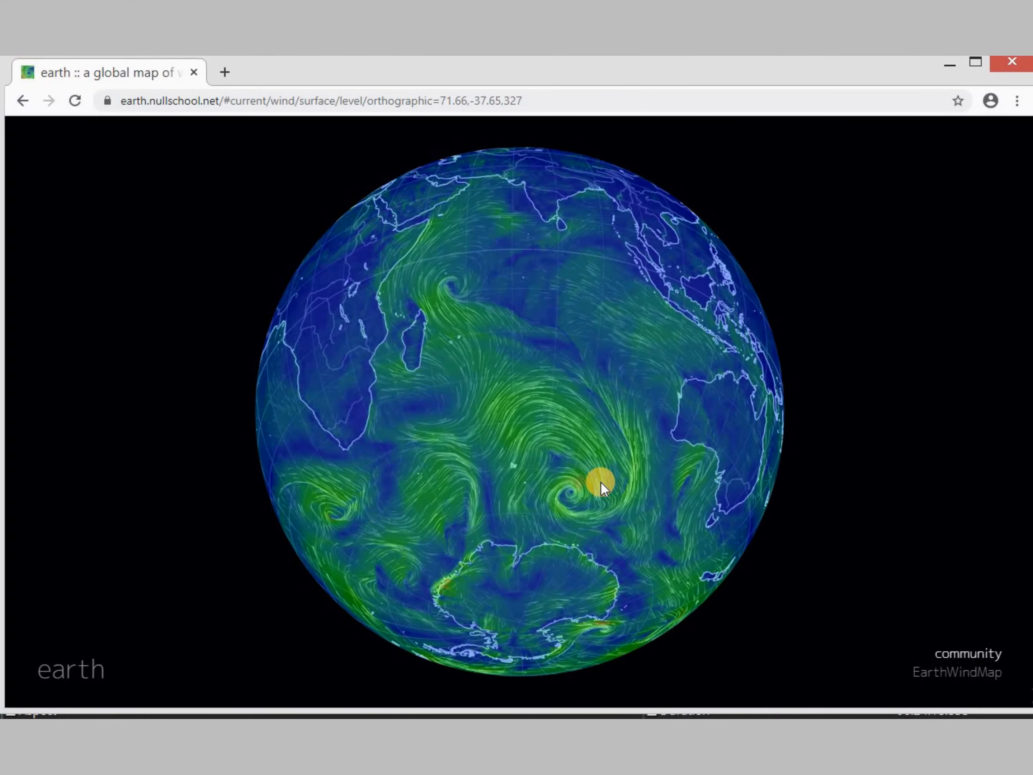
{"action": "left_click_drag", "start_coordinate": [600, 482], "coordinate": [613, 446]}
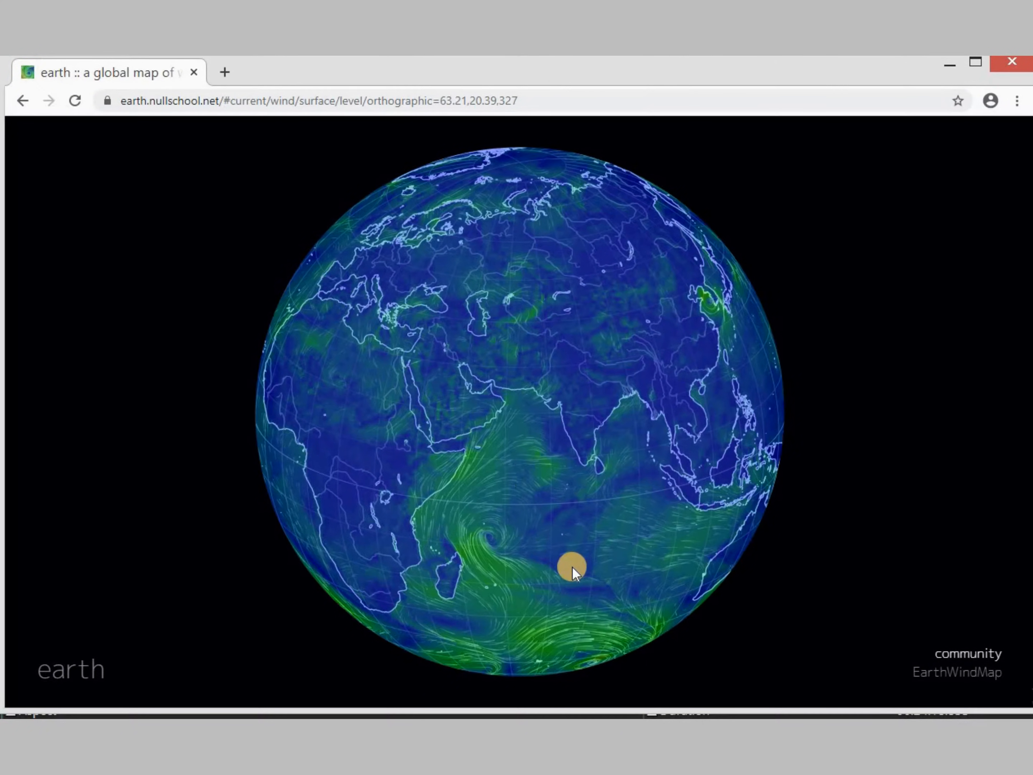
{"action": "left_click", "coordinate": [534, 460]}
{"action": "left_click_drag", "start_coordinate": [572, 567], "coordinate": [533, 460]}
{"action": "left_click_drag", "start_coordinate": [532, 368], "coordinate": [524, 418]}
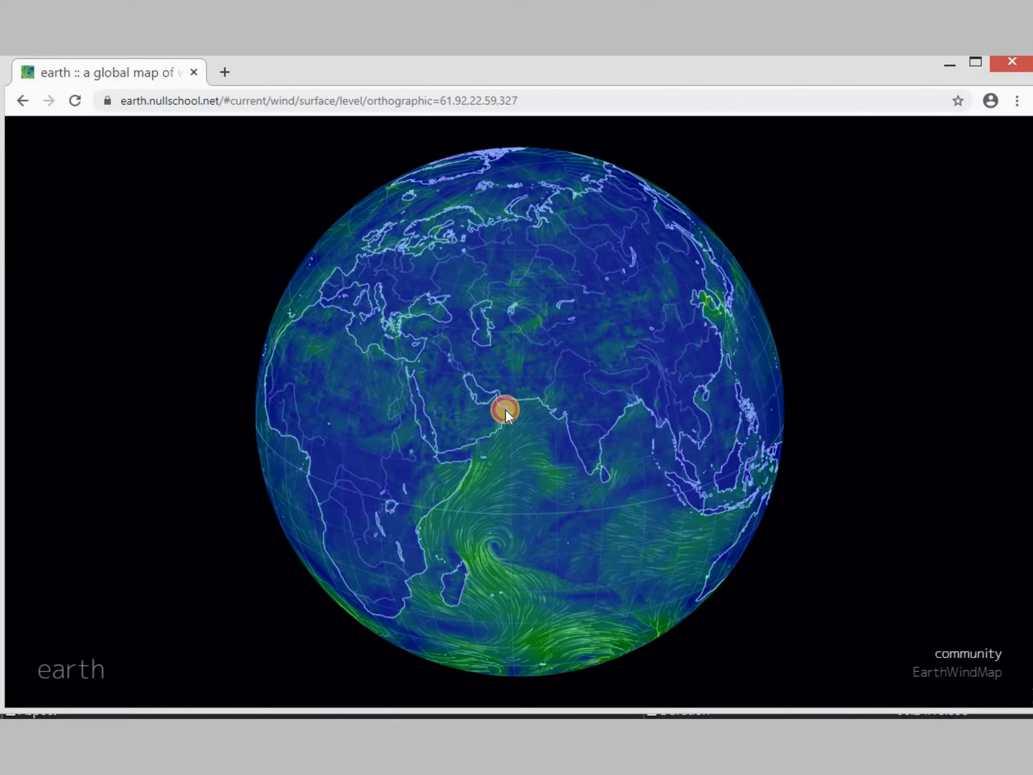
{"action": "left_click_drag", "start_coordinate": [517, 496], "coordinate": [506, 406]}
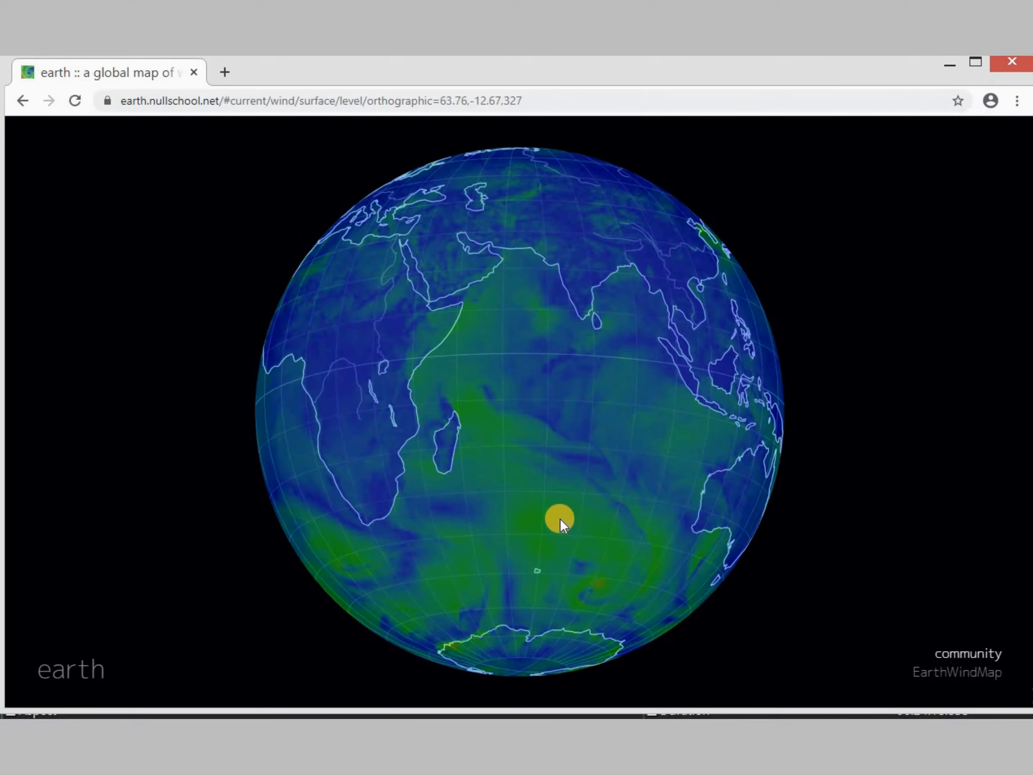
Read the wind direction and speed at points in the southern Indian Ocean, the Arabian Sea and over Pakistan, and clear the marker.
{"action": "left_click", "coordinate": [537, 523]}
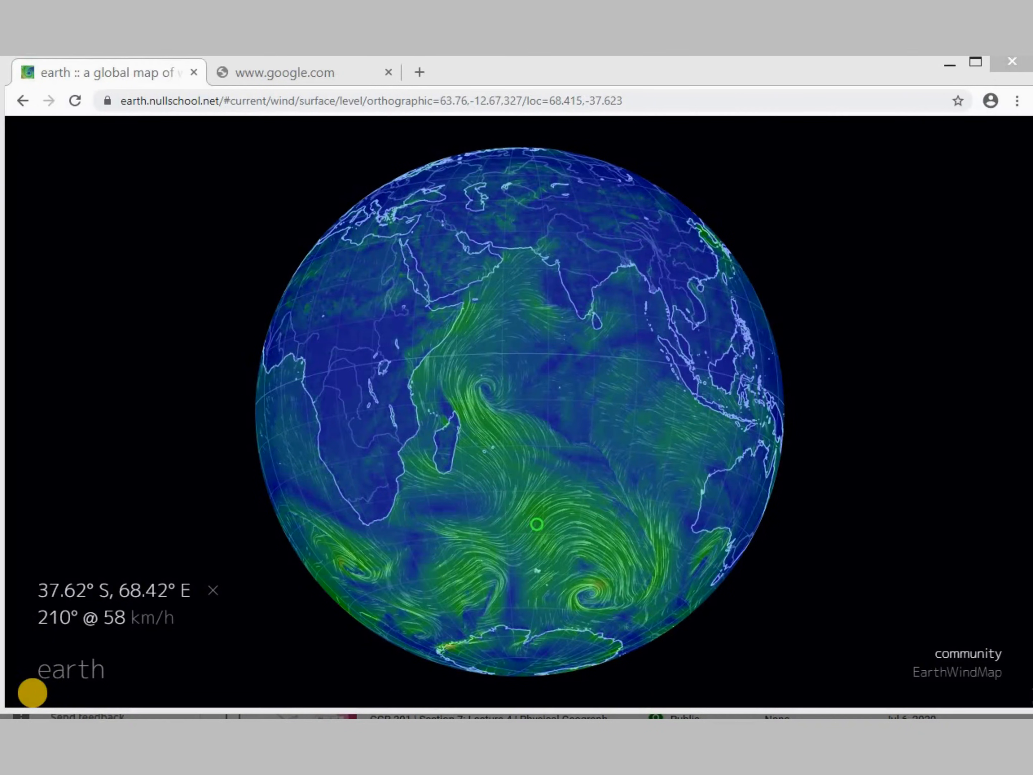
{"action": "left_click", "coordinate": [532, 315]}
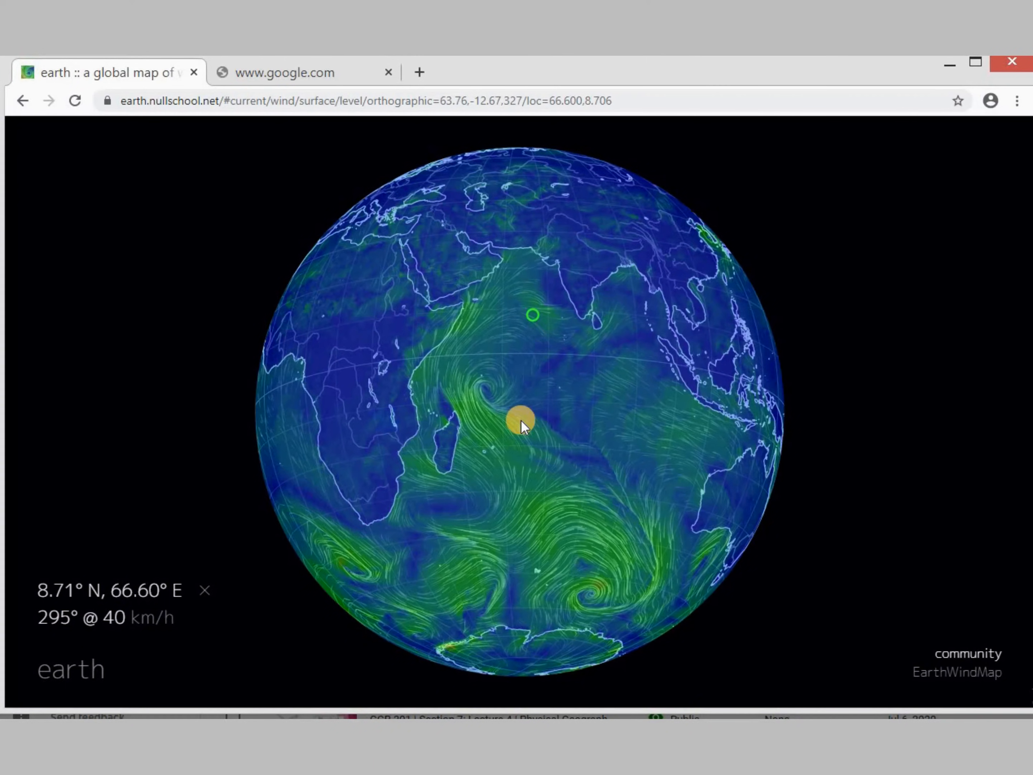
{"action": "left_click", "coordinate": [553, 394]}
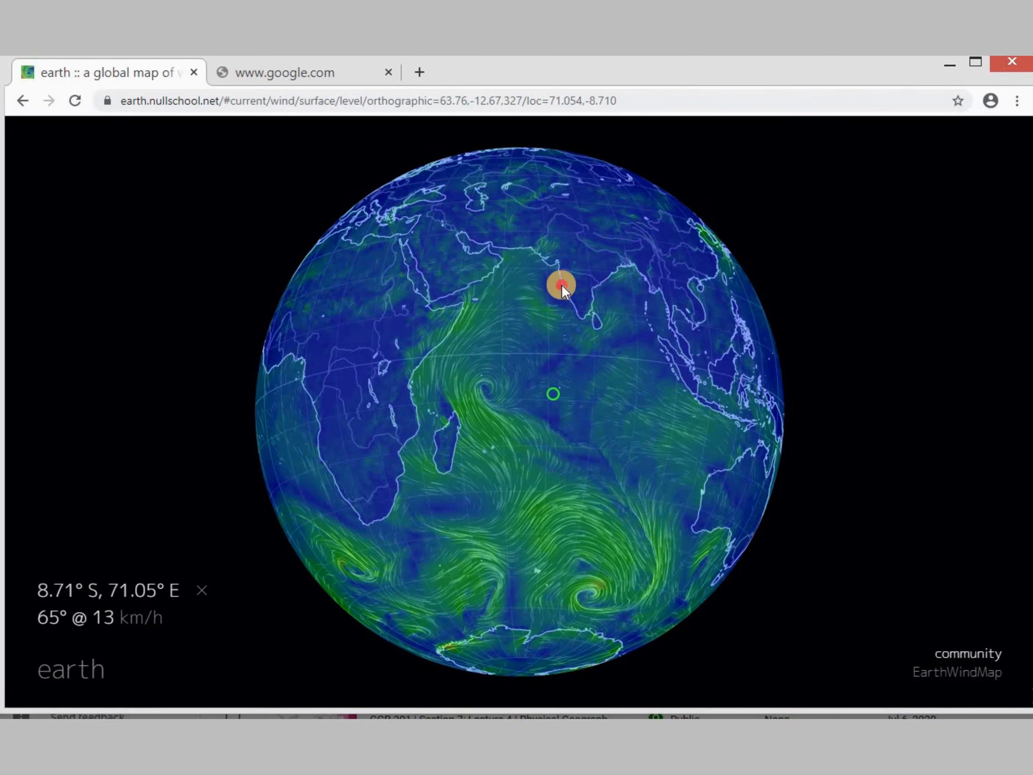
{"action": "left_click_drag", "start_coordinate": [561, 285], "coordinate": [556, 437]}
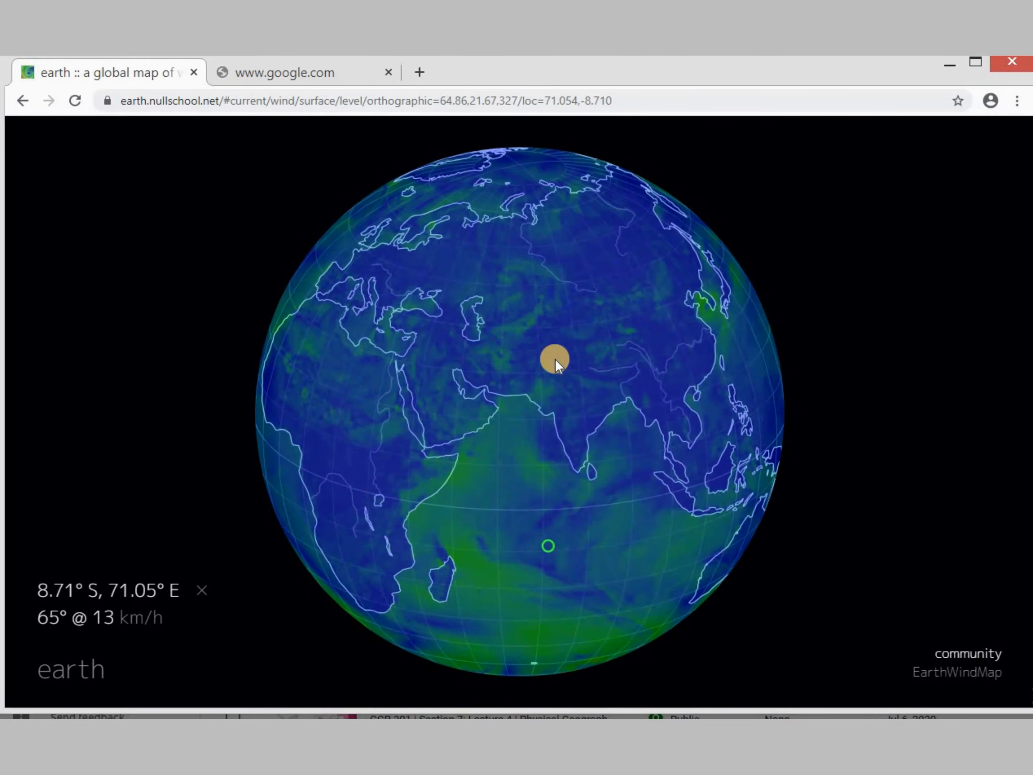
{"action": "left_click", "coordinate": [530, 372]}
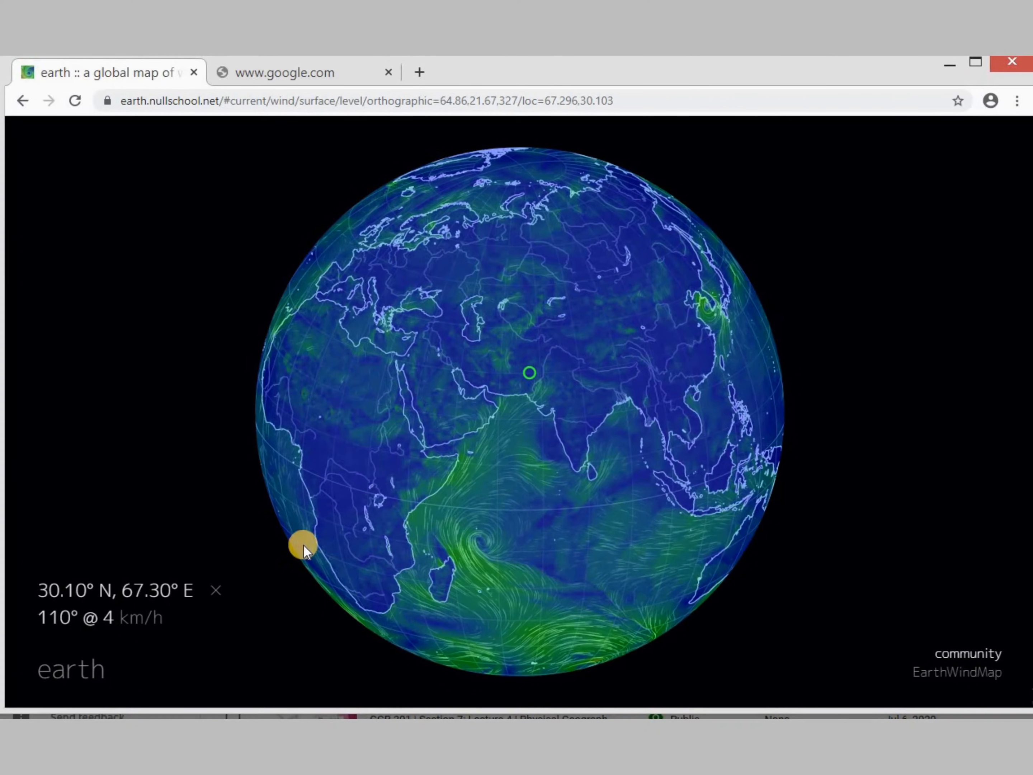
{"action": "left_click", "coordinate": [216, 590]}
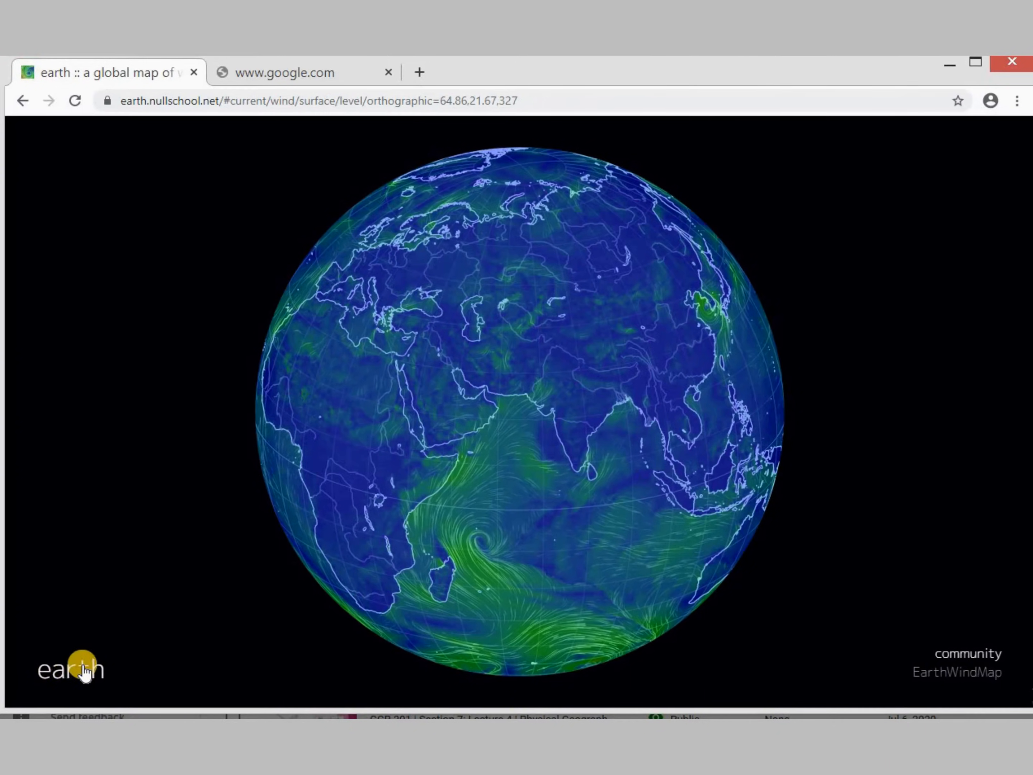
Open the map's settings and view the date selection, closing it without changing the date.
{"action": "left_click", "coordinate": [65, 678]}
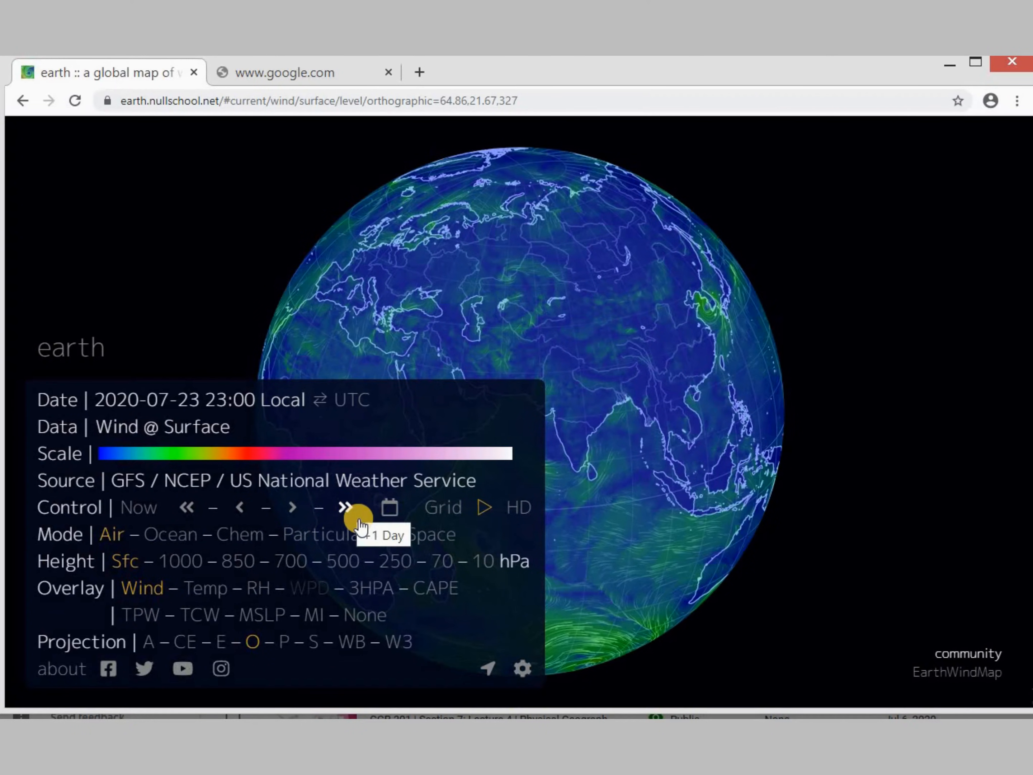
{"action": "left_click", "coordinate": [389, 514]}
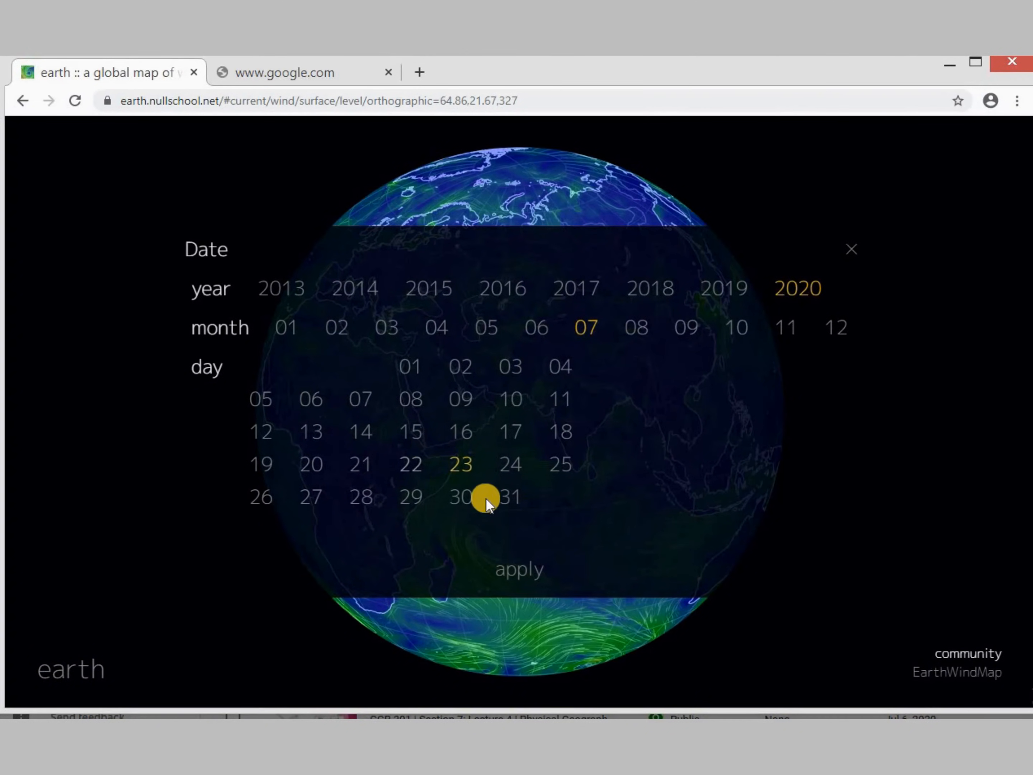
{"action": "left_click", "coordinate": [851, 249]}
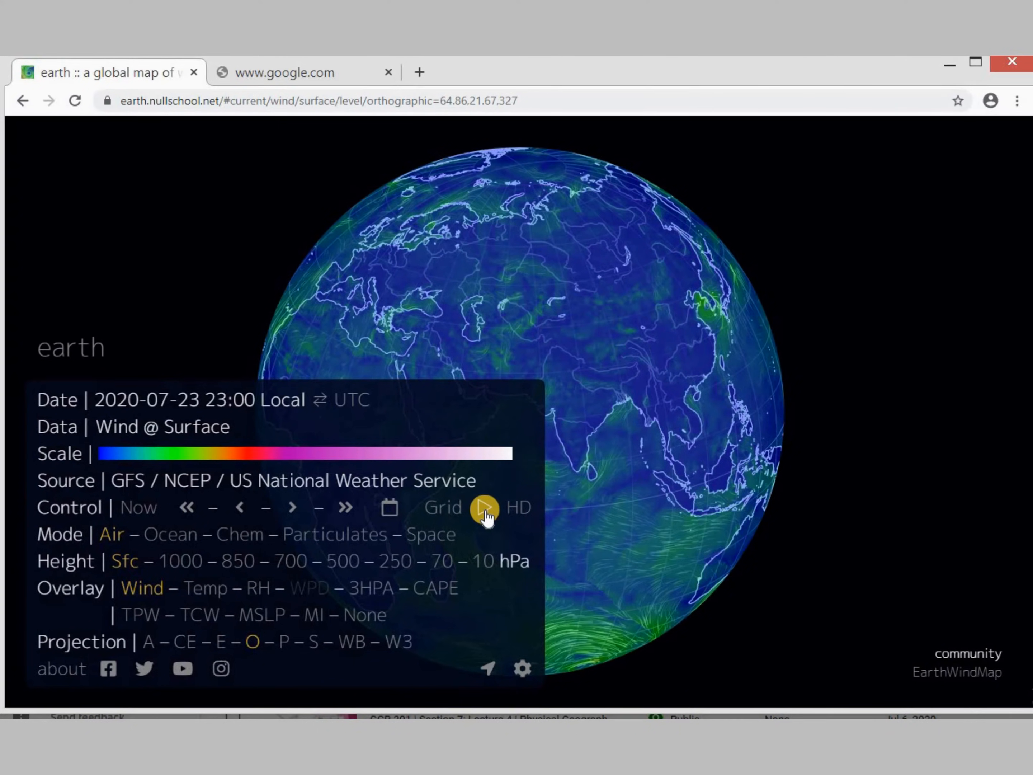
Mark a point in the Indian Ocean south-east of Sri Lanka and examine the winds around the Arabian Sea up close.
{"action": "left_click", "coordinate": [619, 508]}
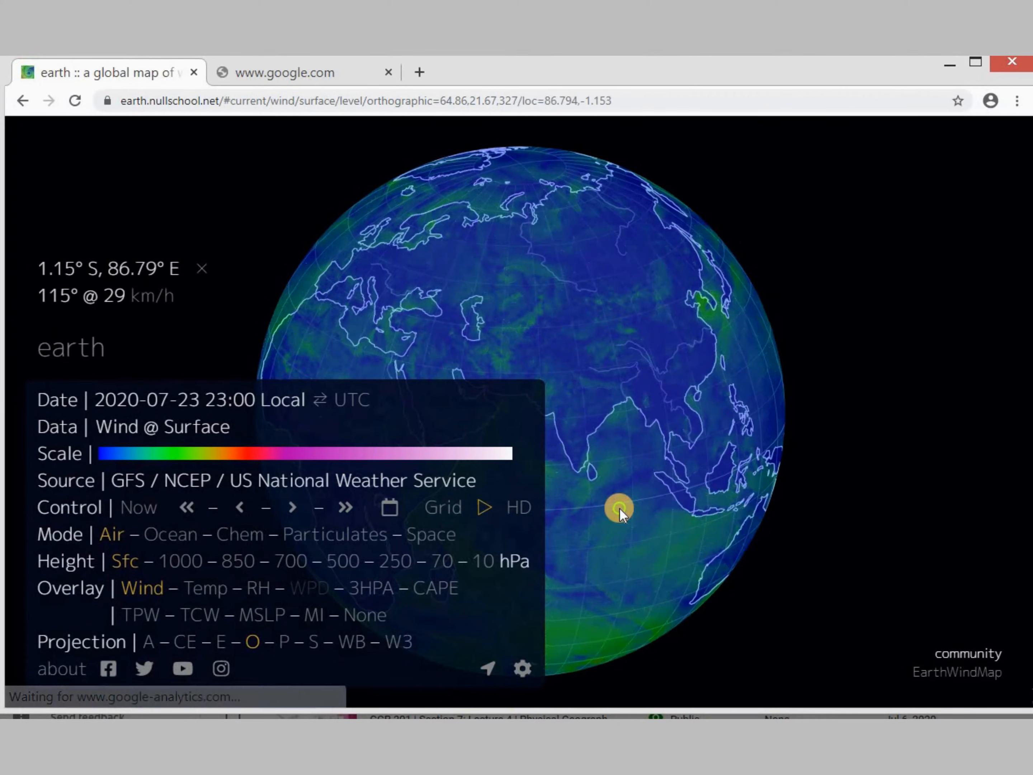
{"action": "scroll", "coordinate": [619, 507], "scroll_direction": "up", "scroll_amount": 5}
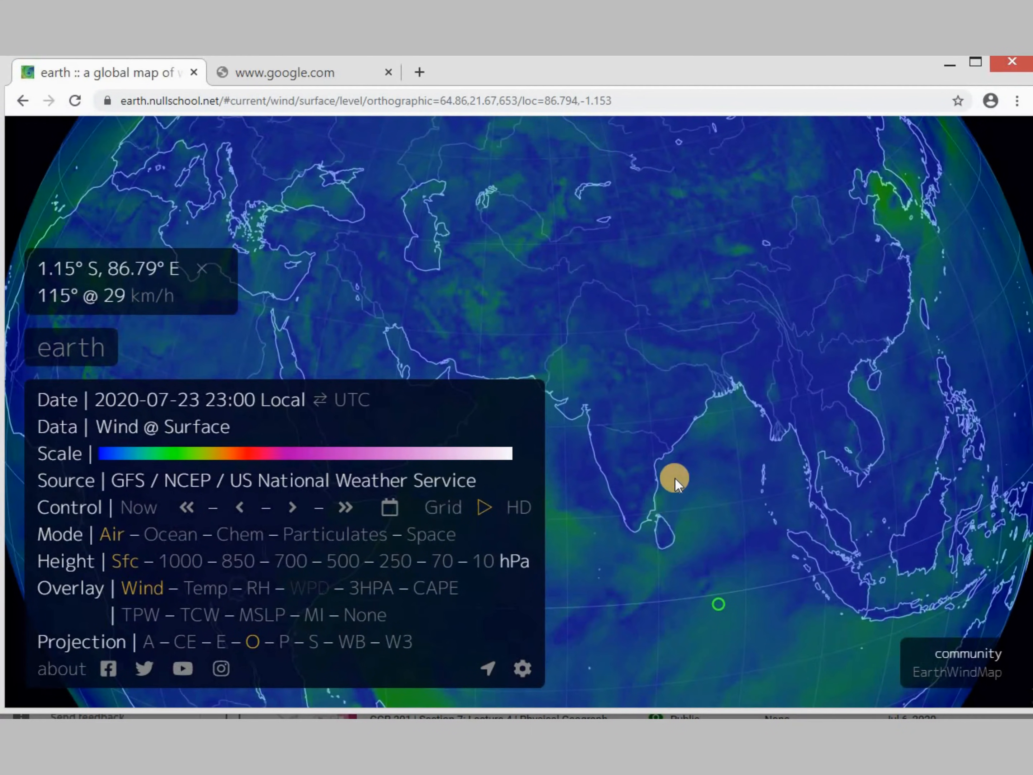
{"action": "left_click", "coordinate": [659, 471]}
{"action": "left_click_drag", "start_coordinate": [801, 441], "coordinate": [801, 441]}
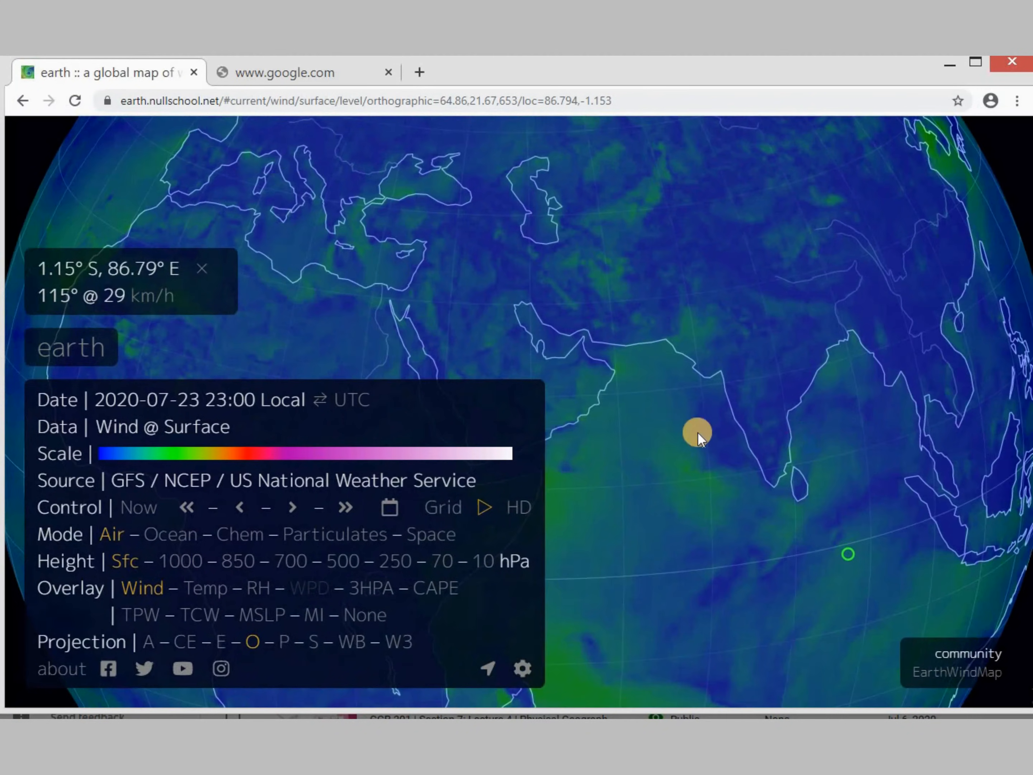
{"action": "scroll", "coordinate": [670, 420], "scroll_direction": "up", "scroll_amount": 1}
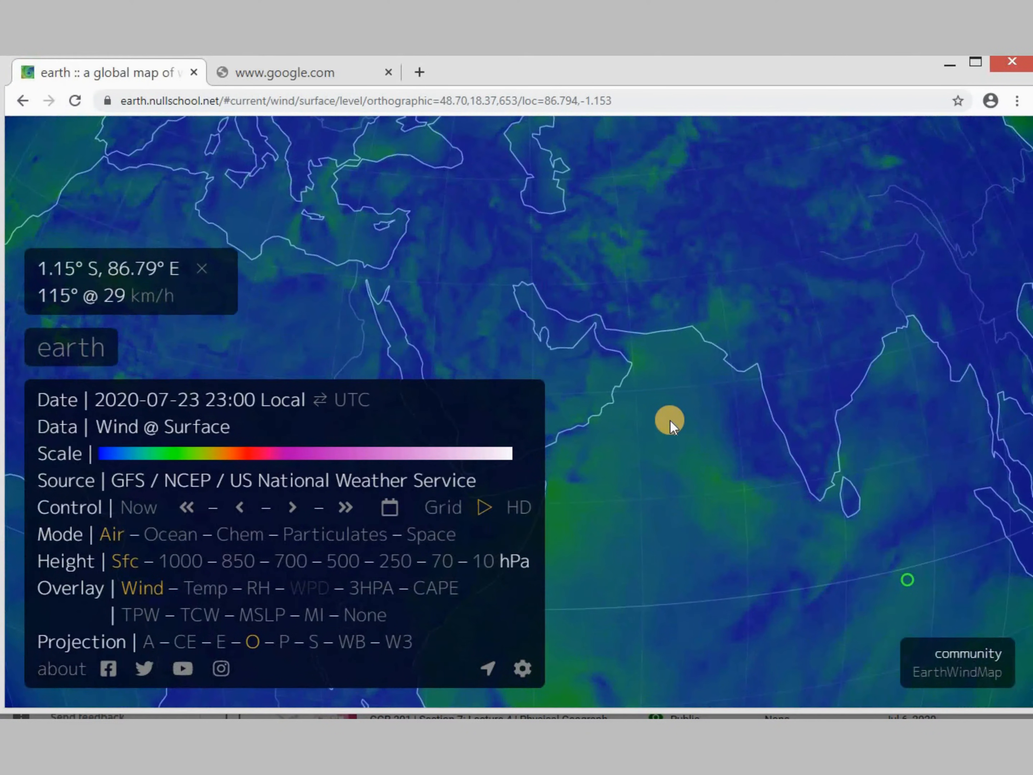
{"action": "scroll", "coordinate": [669, 420], "scroll_direction": "up", "scroll_amount": 1}
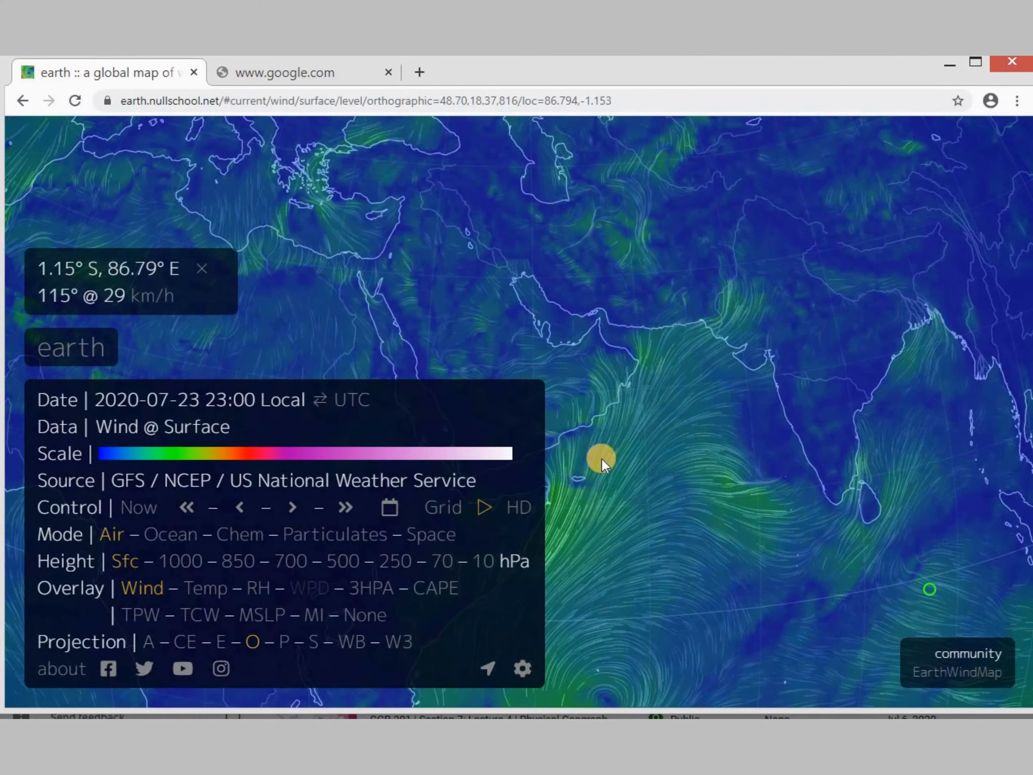
Switch the wind animation off and back on.
{"action": "left_click", "coordinate": [485, 510]}
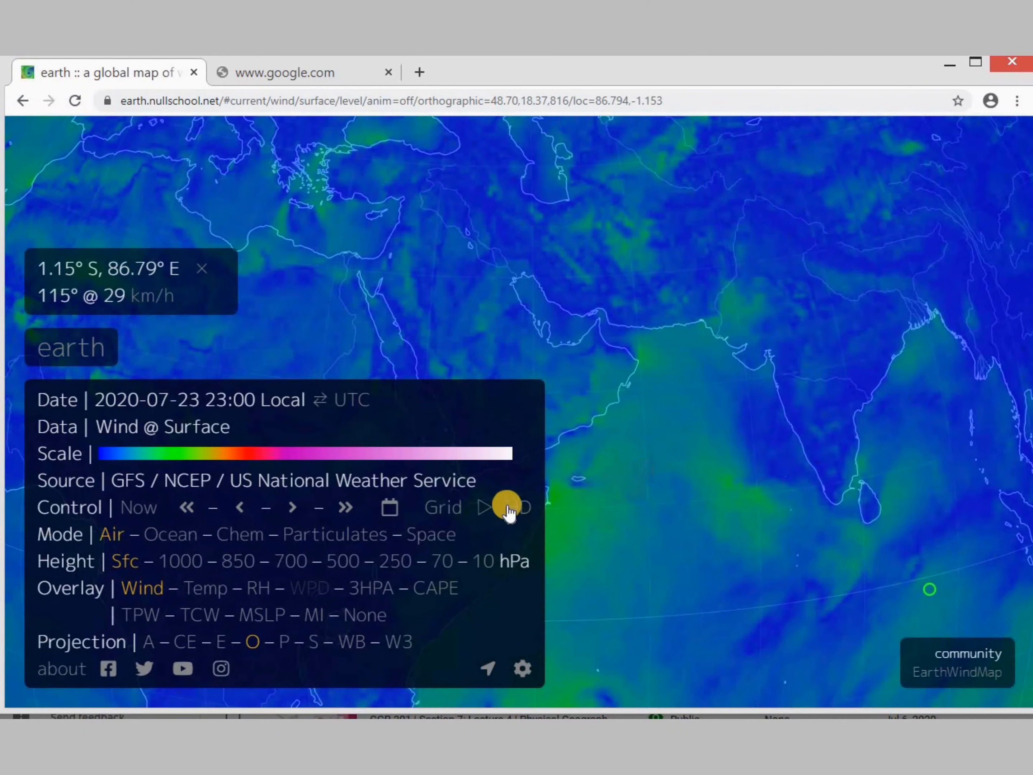
{"action": "left_click", "coordinate": [486, 511]}
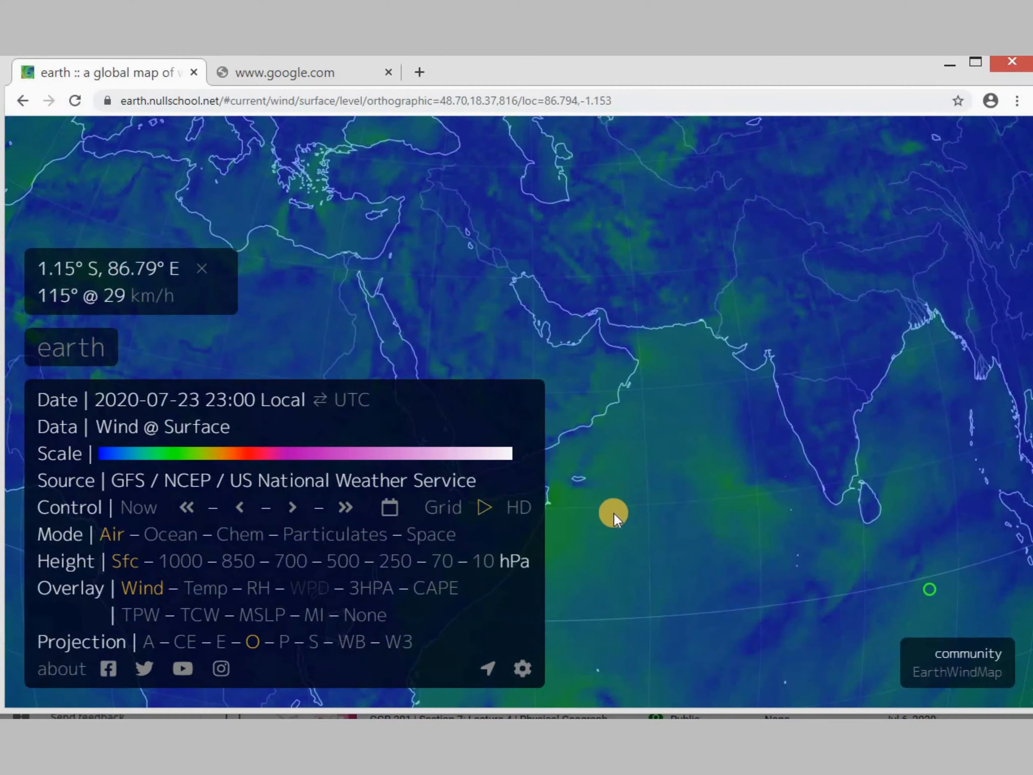
Compare the wind map with HD mode on and off, marking a point near the equator in the western Indian Ocean.
{"action": "left_click", "coordinate": [519, 508]}
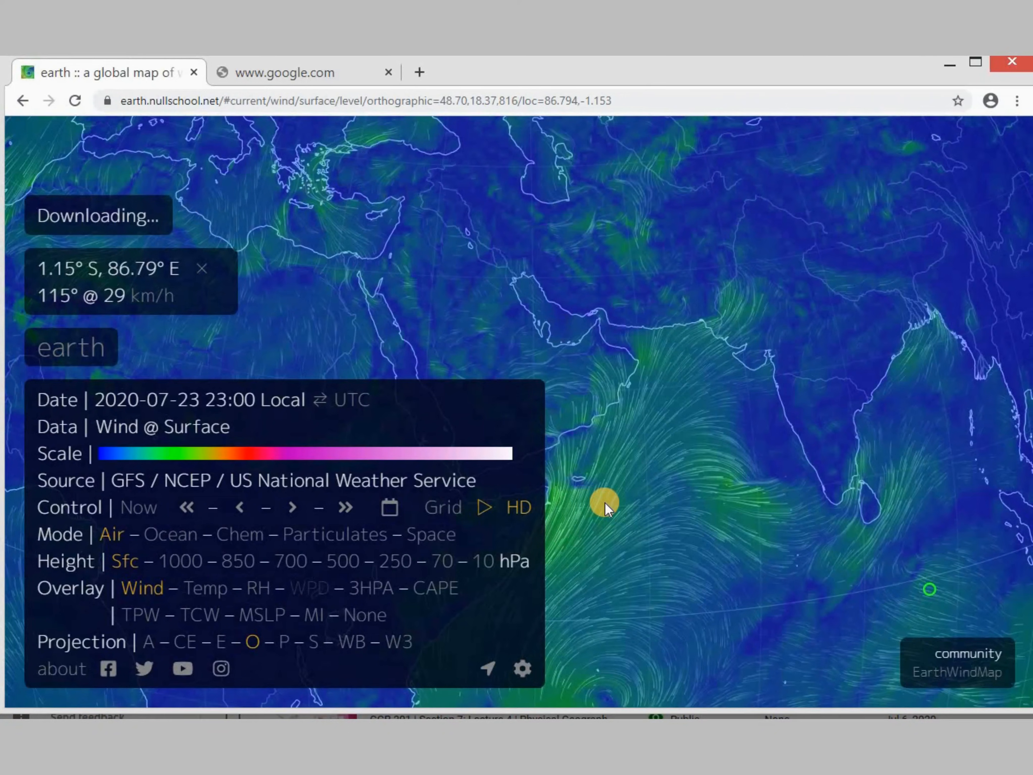
{"action": "left_click", "coordinate": [652, 515]}
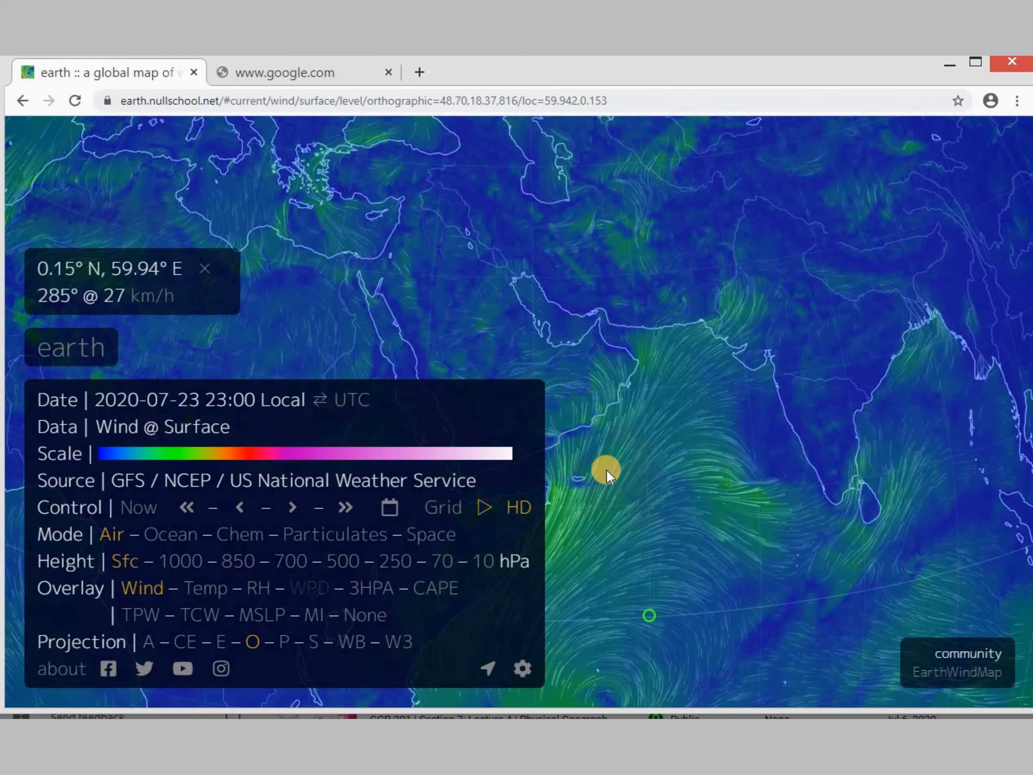
{"action": "left_click", "coordinate": [524, 508]}
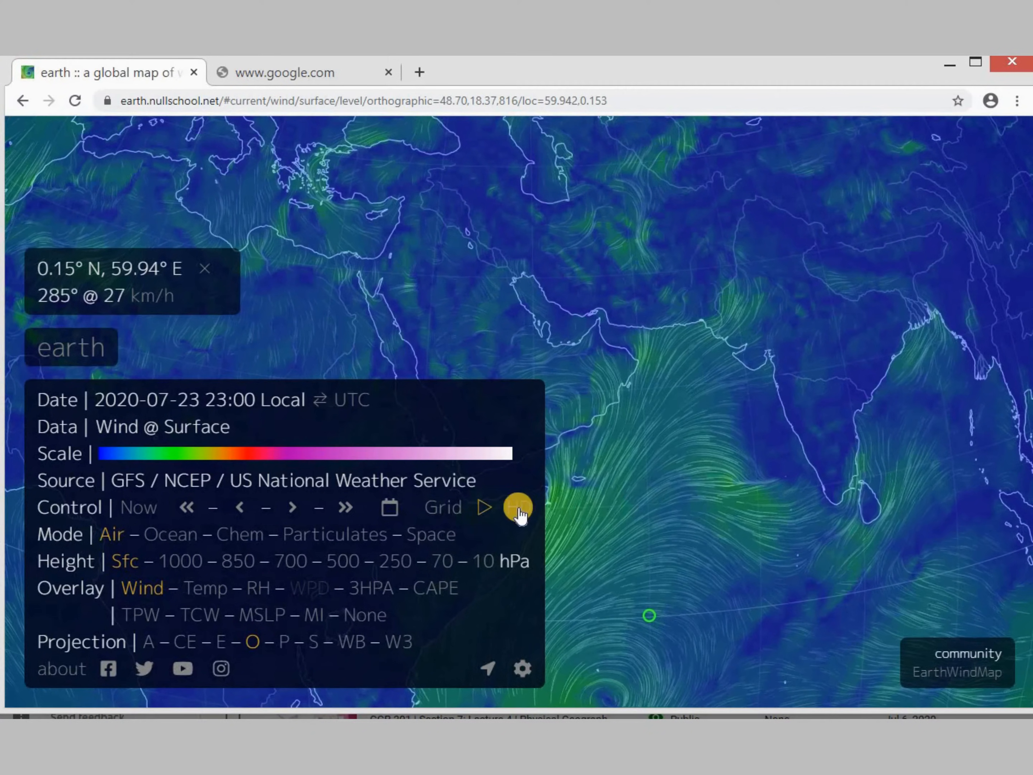
{"action": "mouse_move", "coordinate": [621, 493]}
{"action": "left_mouse_down"}
{"action": "mouse_move", "coordinate": [633, 465]}
{"action": "mouse_move", "coordinate": [677, 429]}
{"action": "left_mouse_up"}
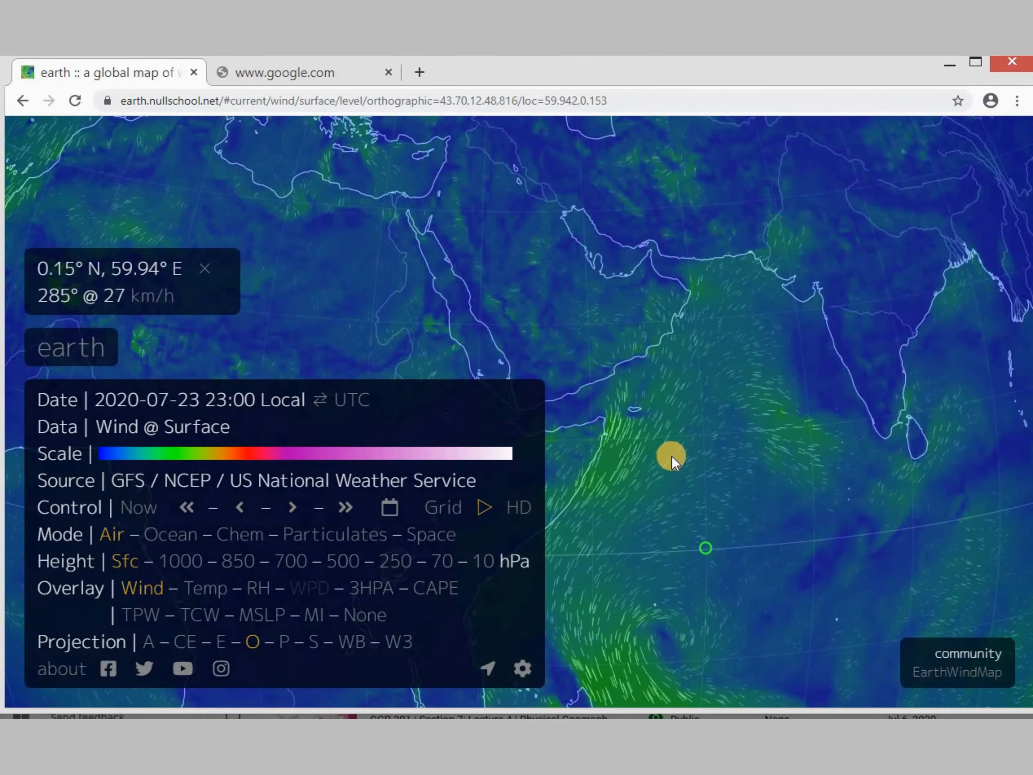
Examine the surface winds around the swirl north-east of Madagascar, marking points beside its centre and on Madagascar's north-east coast.
{"action": "left_click_drag", "start_coordinate": [674, 429], "coordinate": [639, 459]}
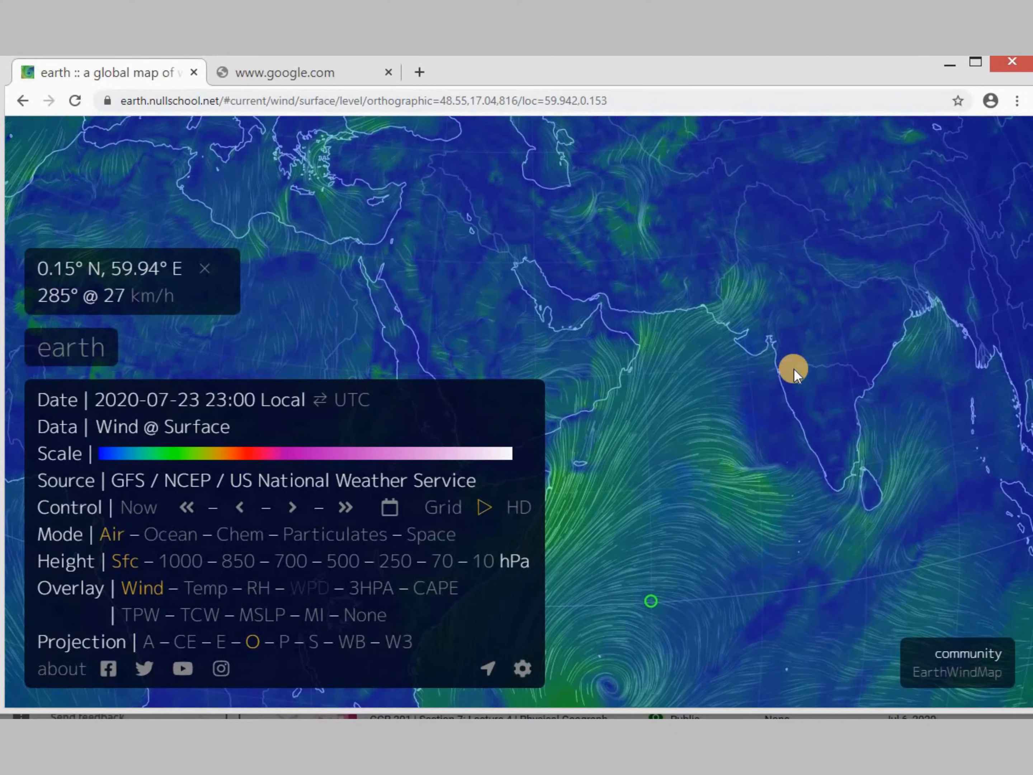
{"action": "left_click_drag", "start_coordinate": [618, 675], "coordinate": [675, 516]}
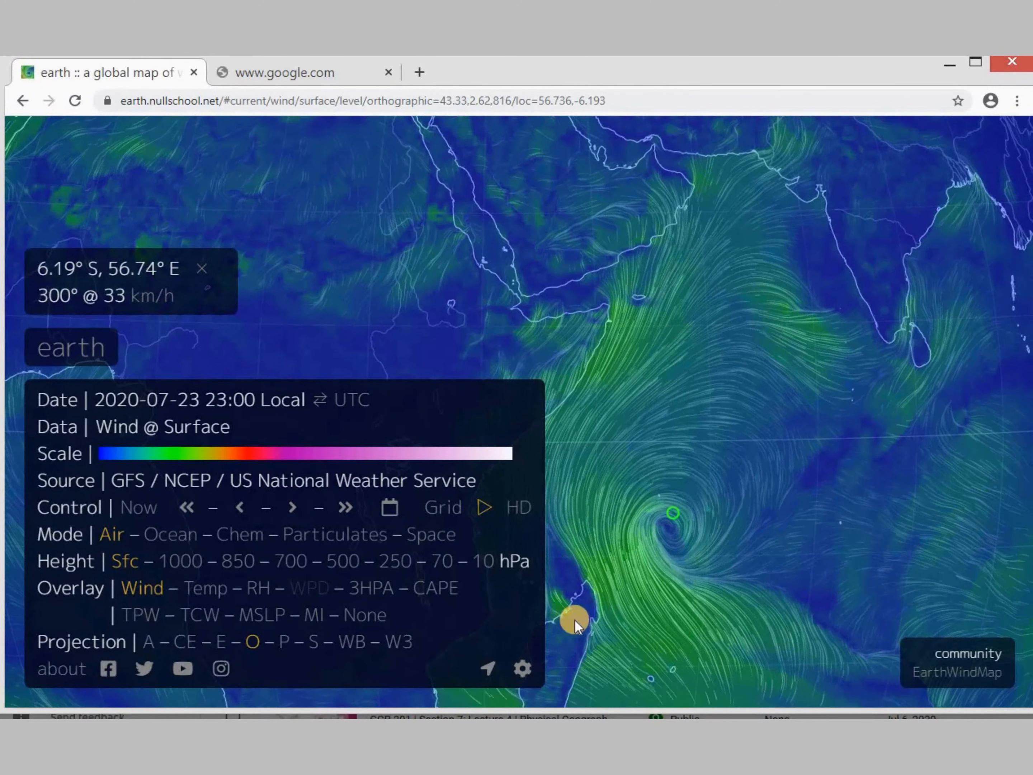
{"action": "left_click", "coordinate": [597, 609]}
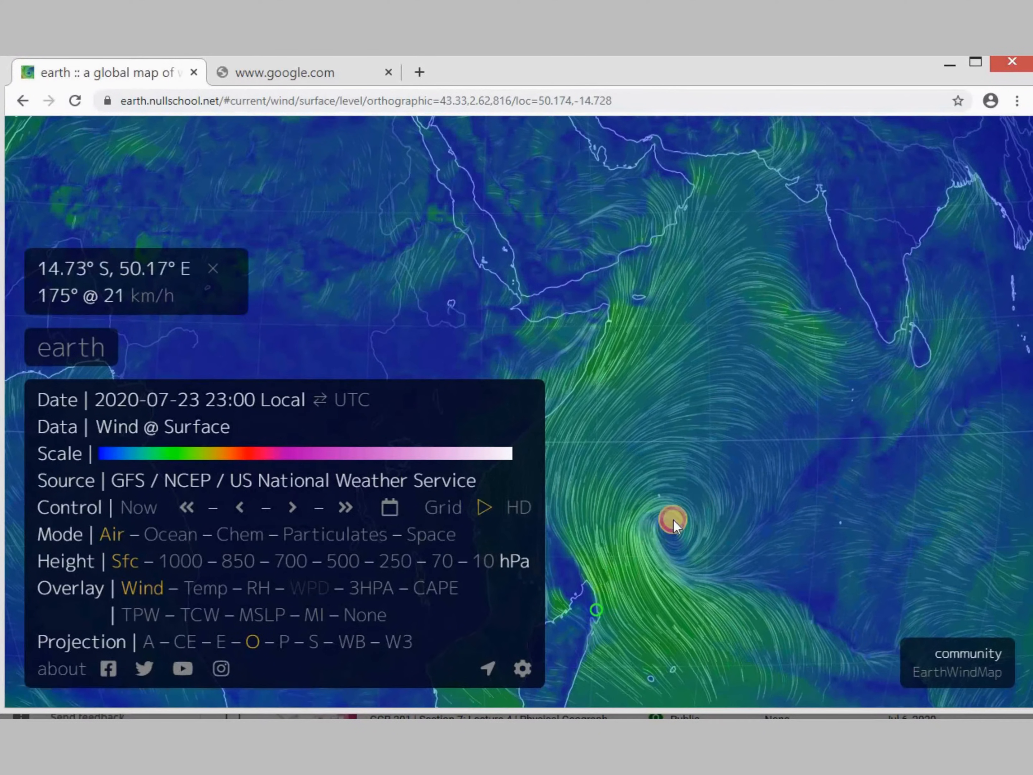
{"action": "left_click_drag", "start_coordinate": [673, 519], "coordinate": [716, 491]}
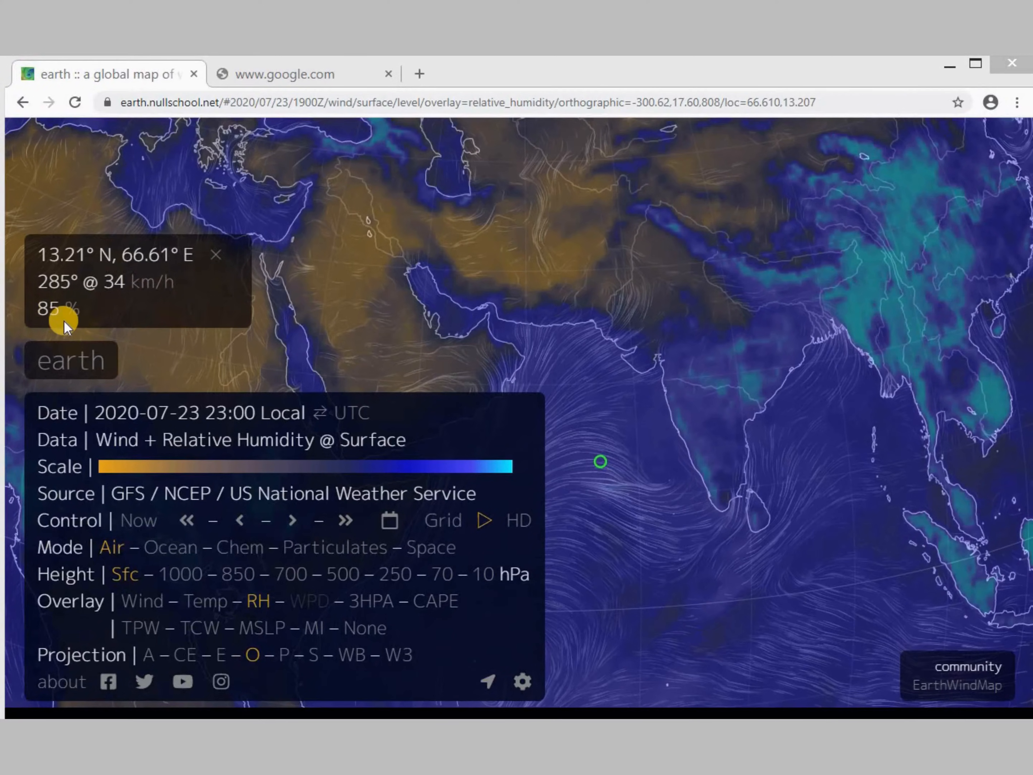
Check the relative humidity at points in southern Afghanistan, northern Saudi Arabia, the India–Myanmar border area and Borneo.
{"action": "left_click", "coordinate": [574, 257]}
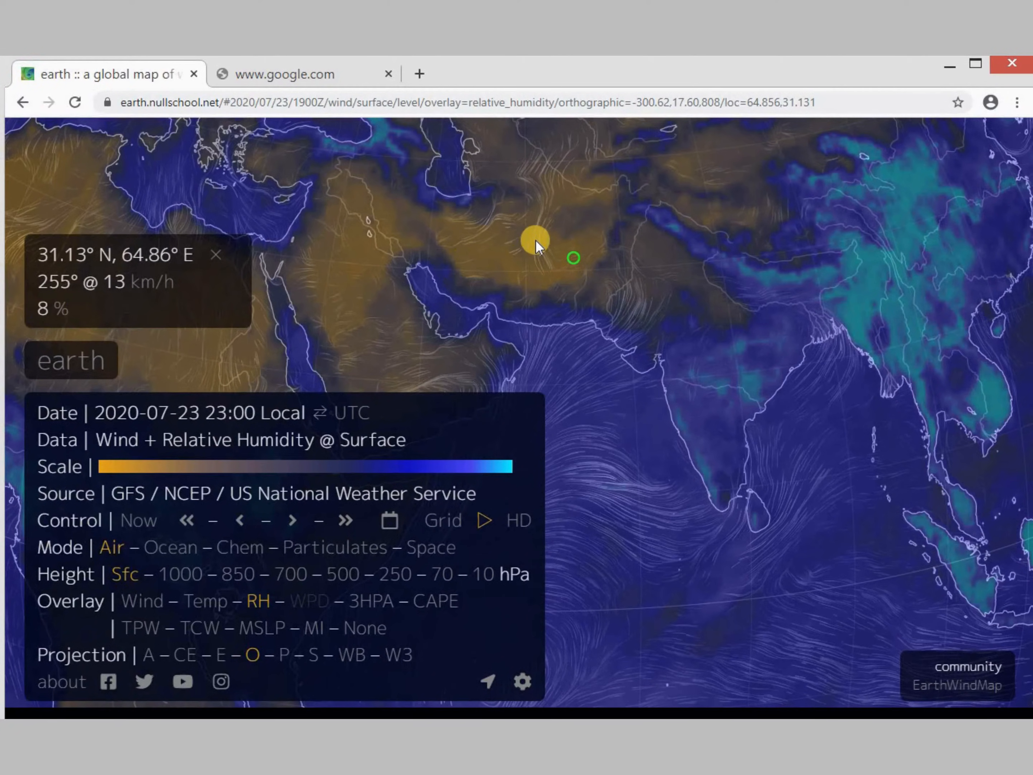
{"action": "left_click", "coordinate": [349, 286]}
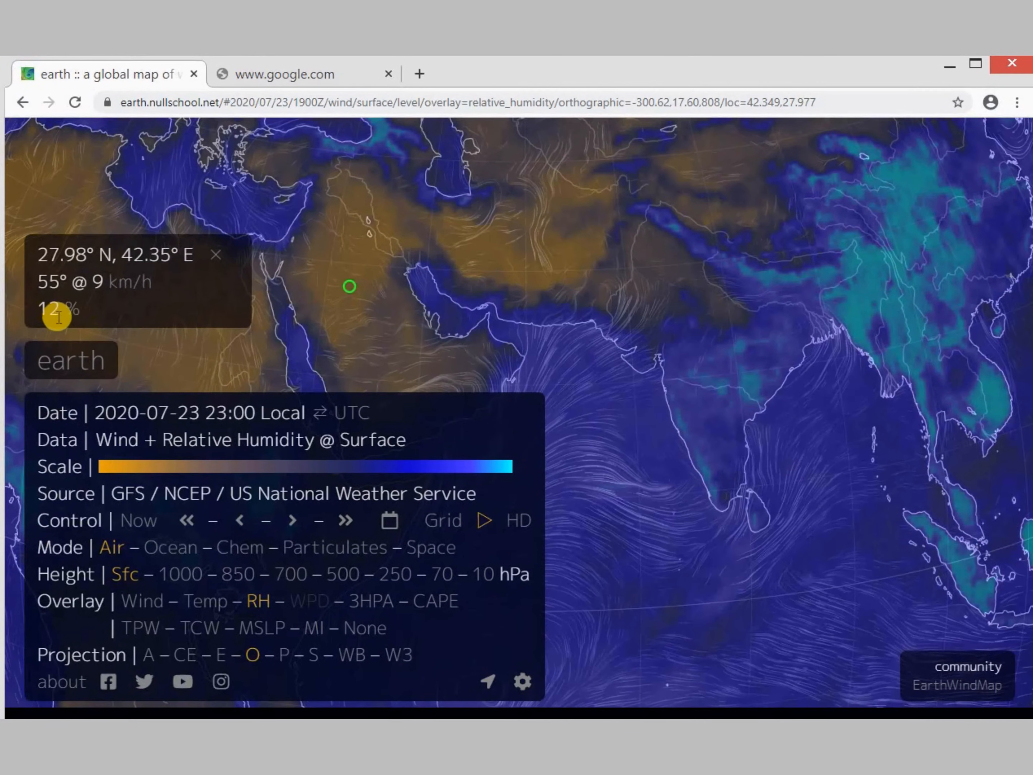
{"action": "left_click", "coordinate": [863, 294]}
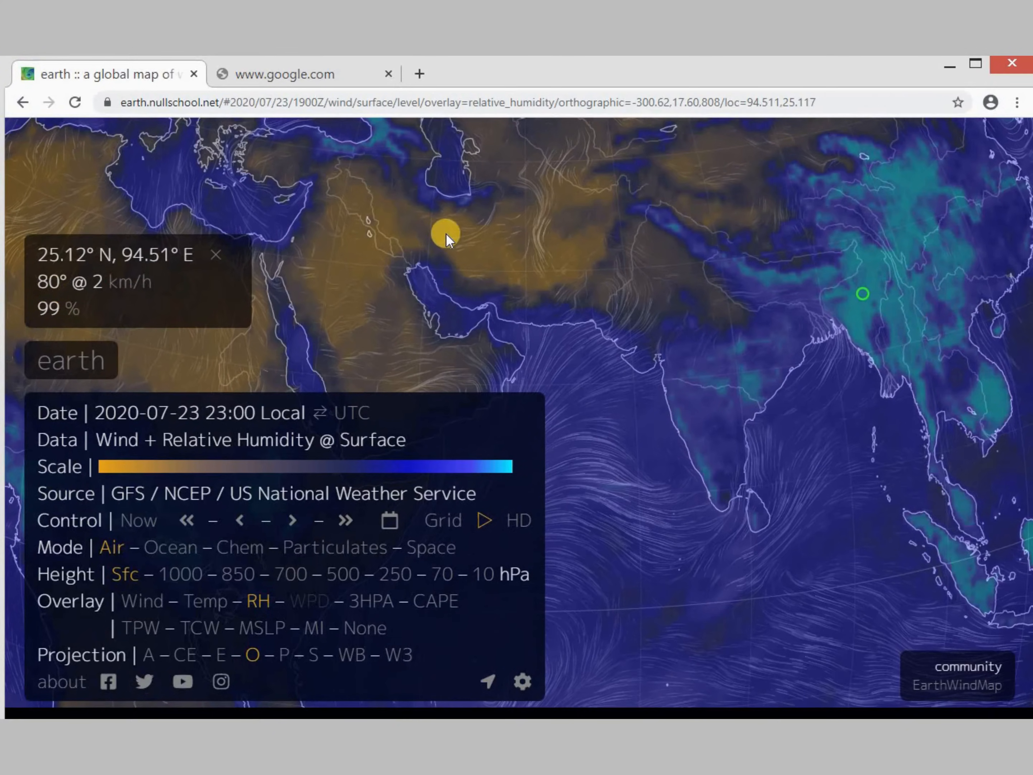
{"action": "mouse_move", "coordinate": [848, 568]}
{"action": "left_mouse_down"}
{"action": "mouse_move", "coordinate": [668, 555]}
{"action": "mouse_move", "coordinate": [868, 552]}
{"action": "mouse_move", "coordinate": [778, 541]}
{"action": "mouse_move", "coordinate": [750, 503]}
{"action": "mouse_move", "coordinate": [823, 547]}
{"action": "left_mouse_up"}
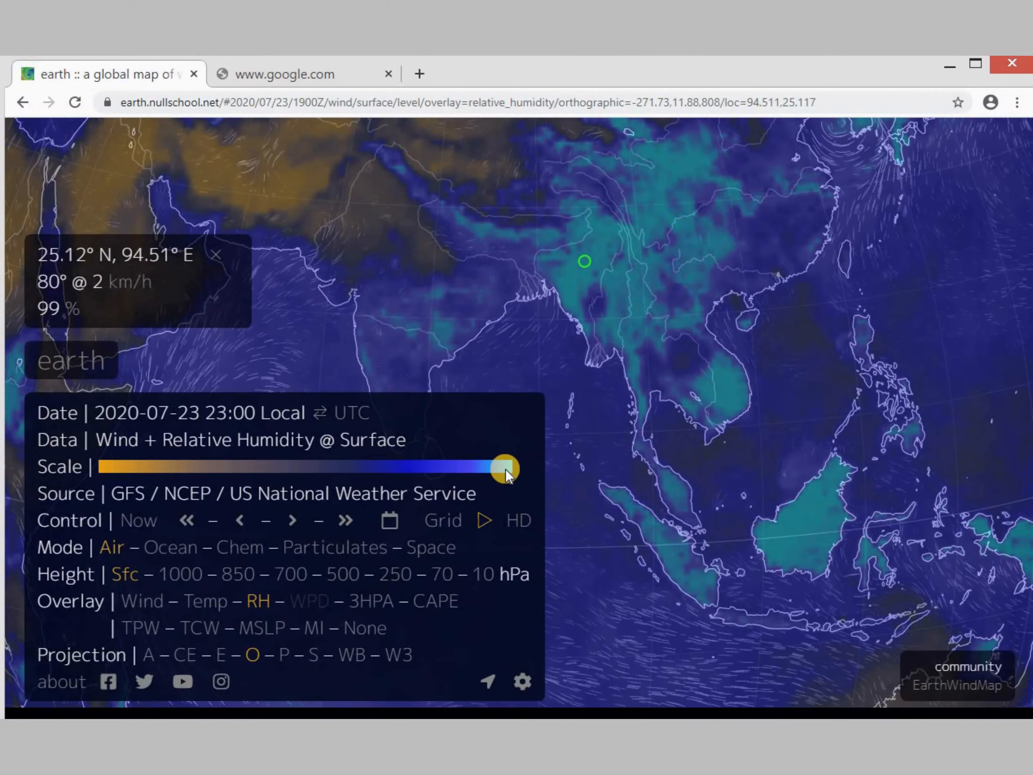
{"action": "left_click", "coordinate": [798, 529]}
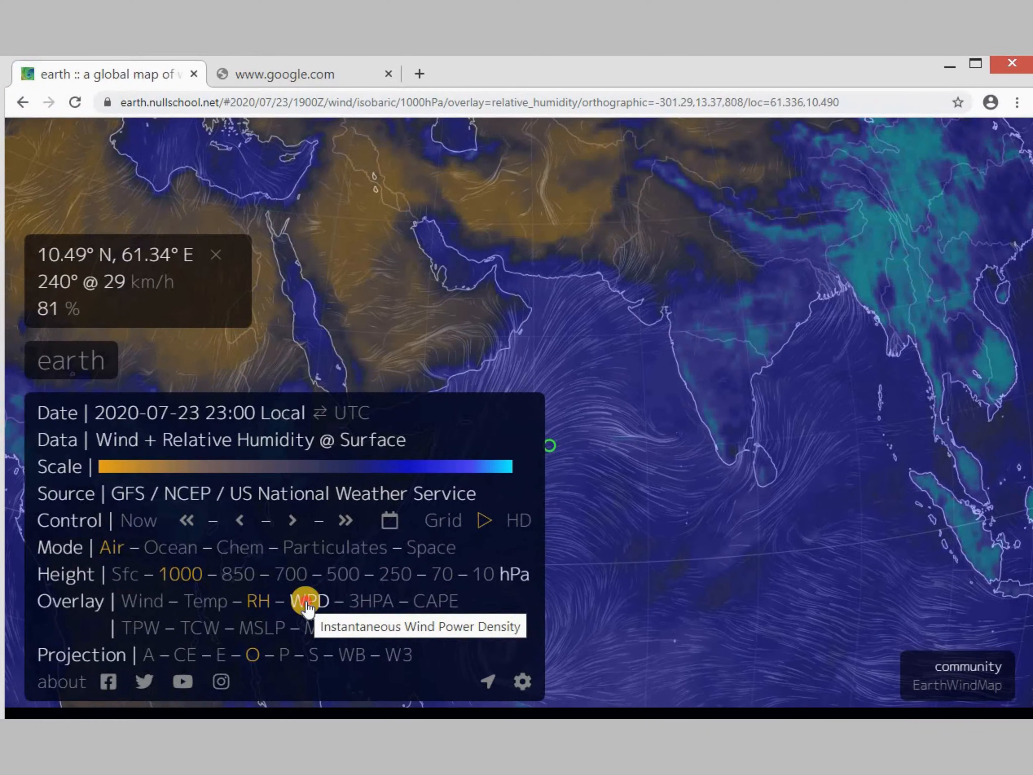
Switch the overlay to Instantaneous Wind Power Density at the 1000 hPa height.
{"action": "left_click", "coordinate": [307, 605]}
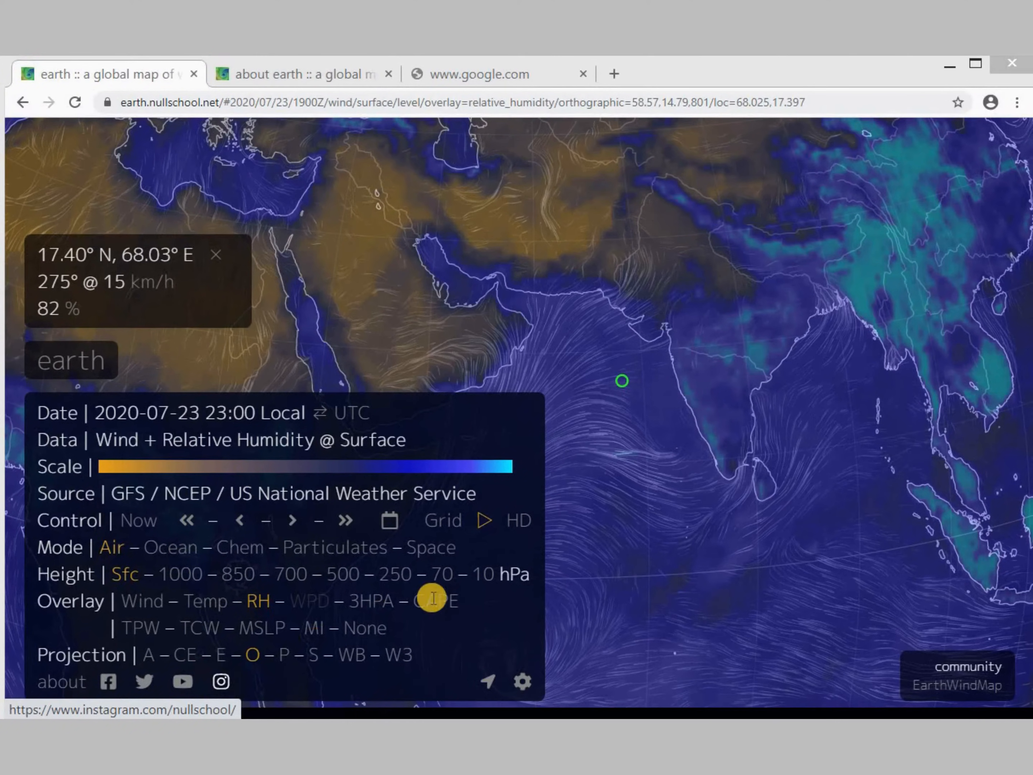
Centre the globe on the current location, and collapse and reopen the map's menu.
{"action": "left_click", "coordinate": [489, 680]}
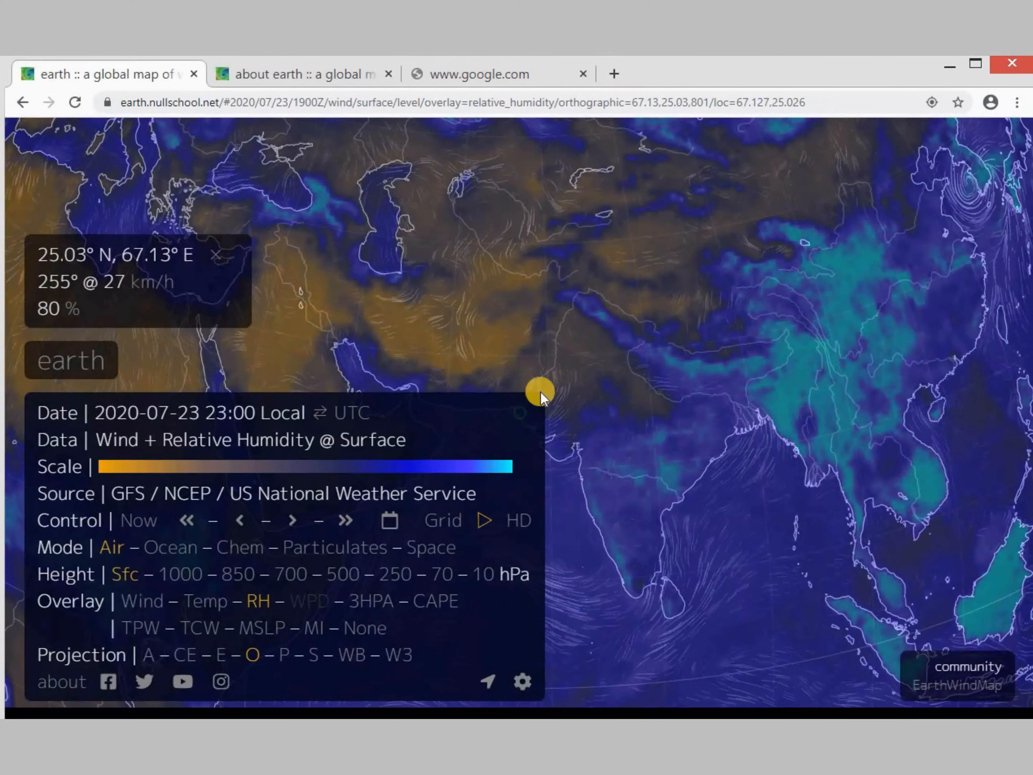
{"action": "left_click", "coordinate": [92, 361]}
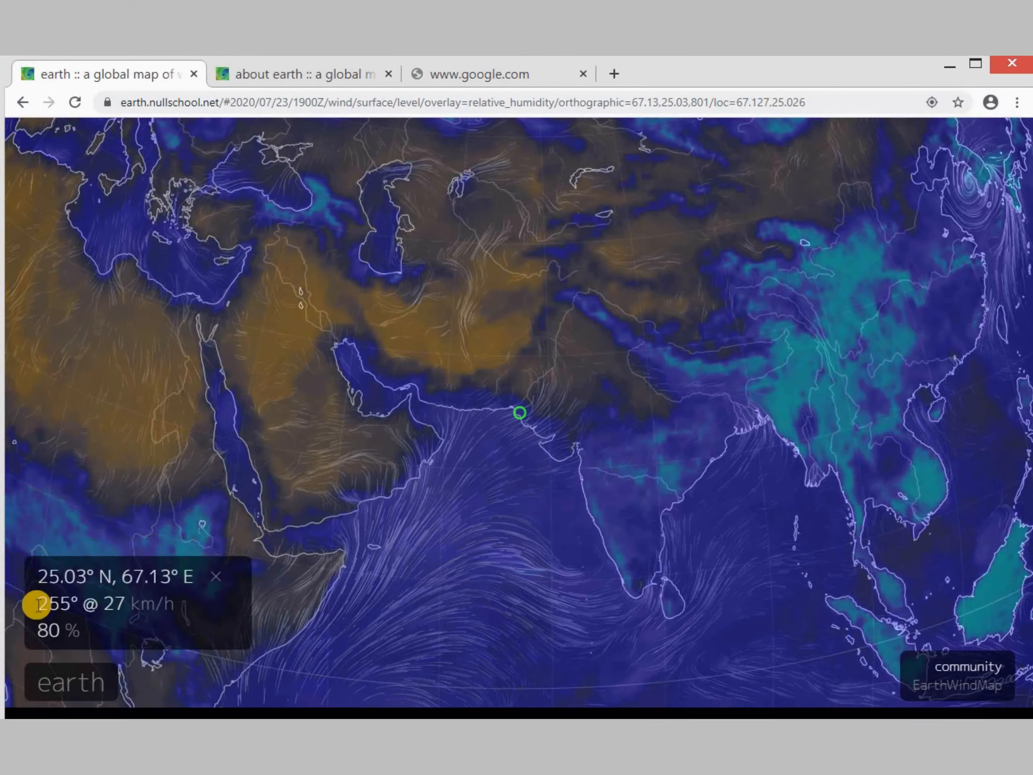
{"action": "left_click", "coordinate": [61, 681]}
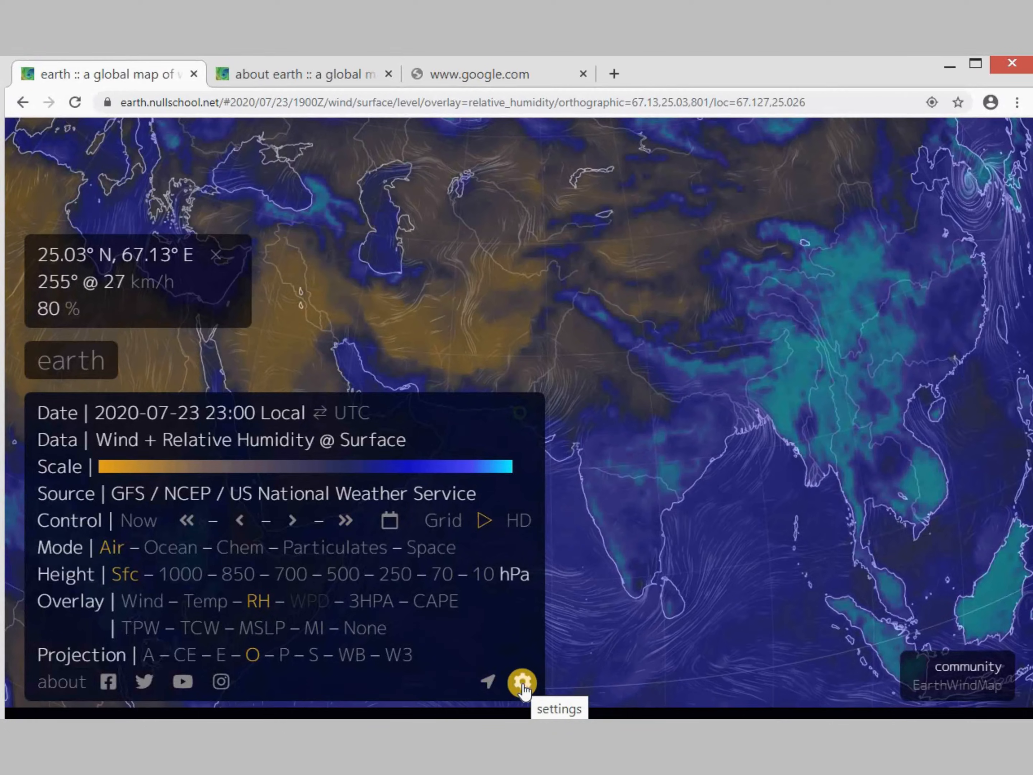
View the language choices in the settings and close them without changing the language.
{"action": "left_click", "coordinate": [522, 684]}
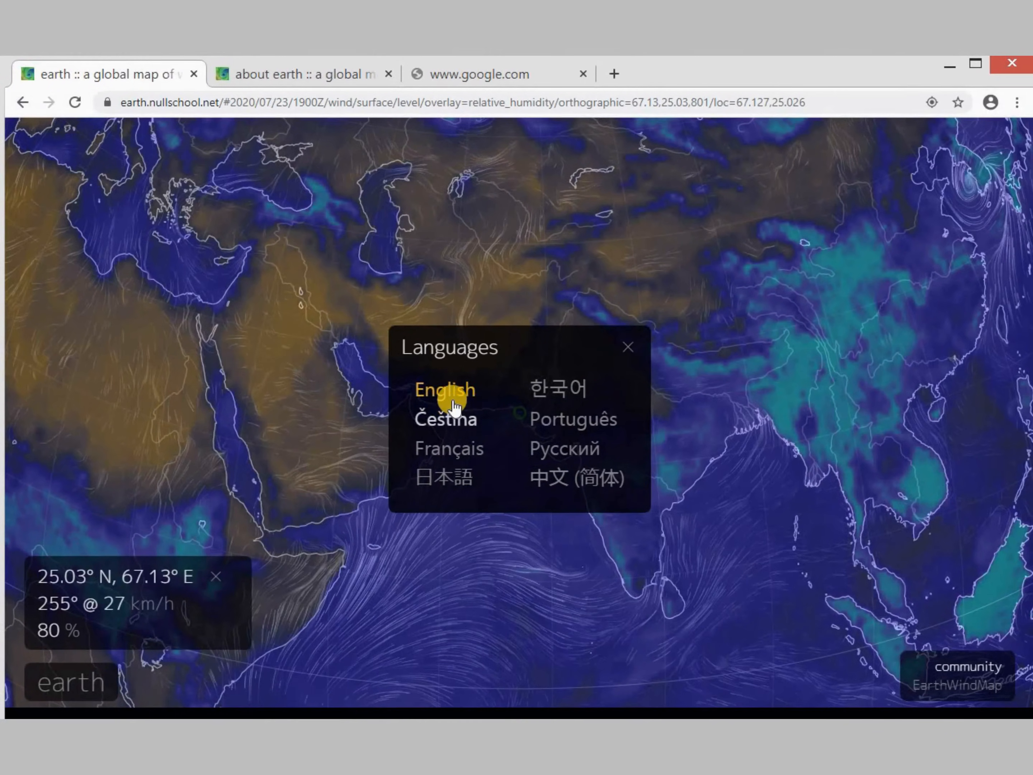
{"action": "left_click", "coordinate": [631, 351]}
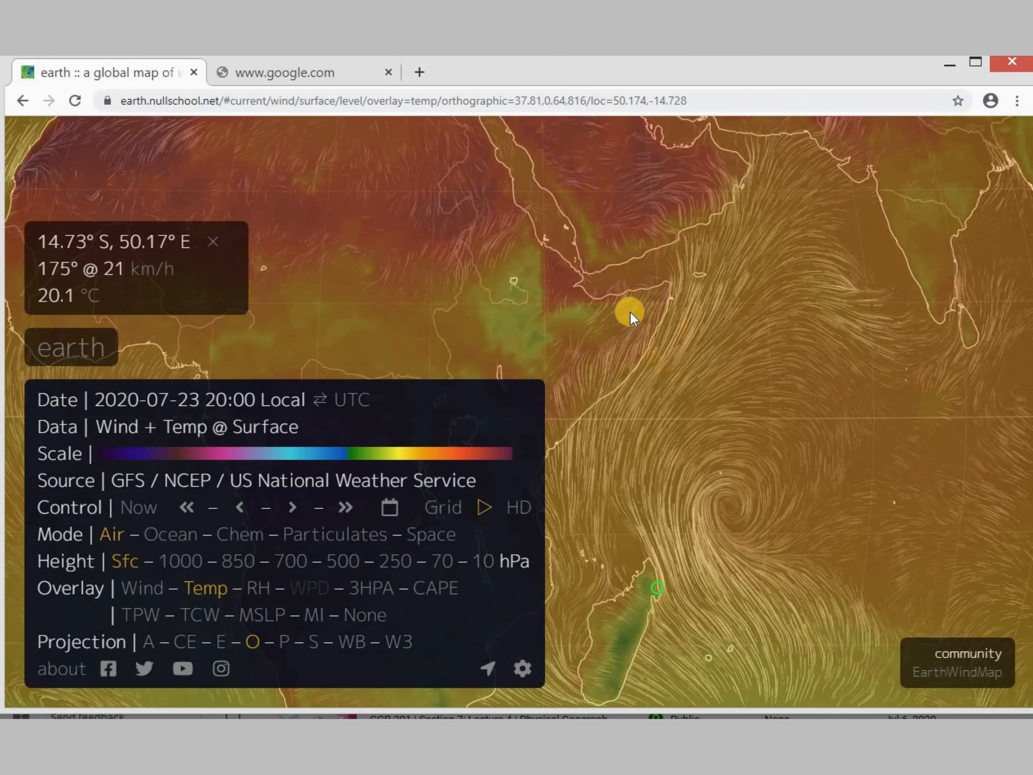
Check the surface temperature at points in central Saudi Arabia, the southern Arabian Sea and southern India.
{"action": "left_click_drag", "start_coordinate": [761, 414], "coordinate": [761, 348]}
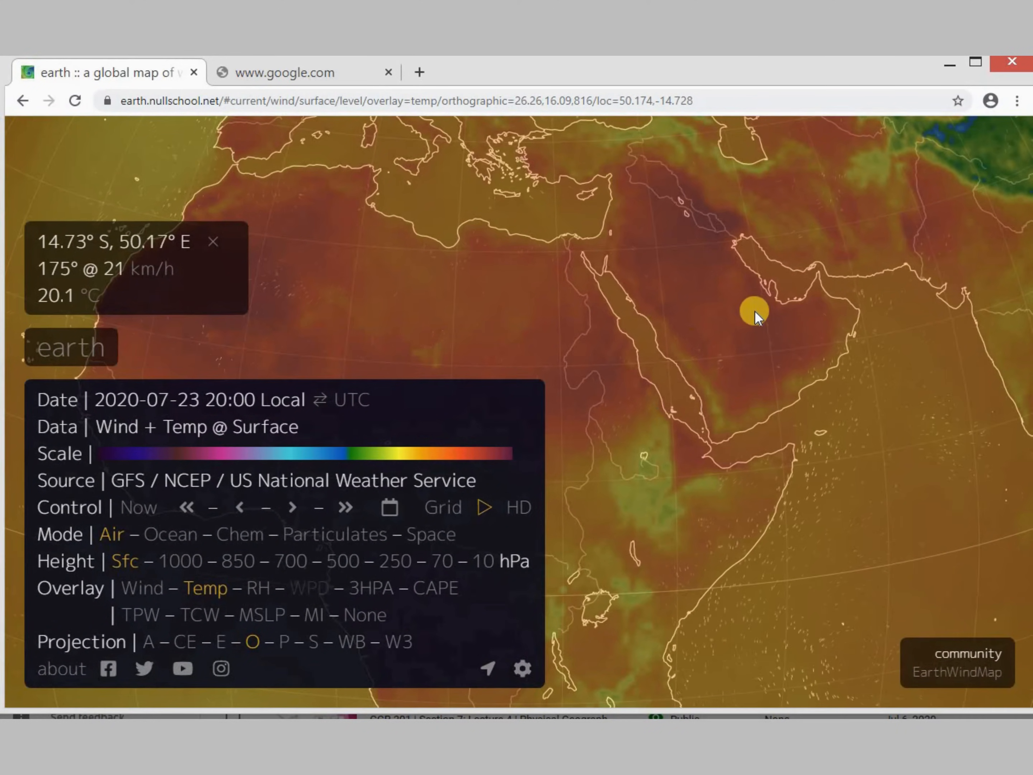
{"action": "left_click", "coordinate": [702, 312]}
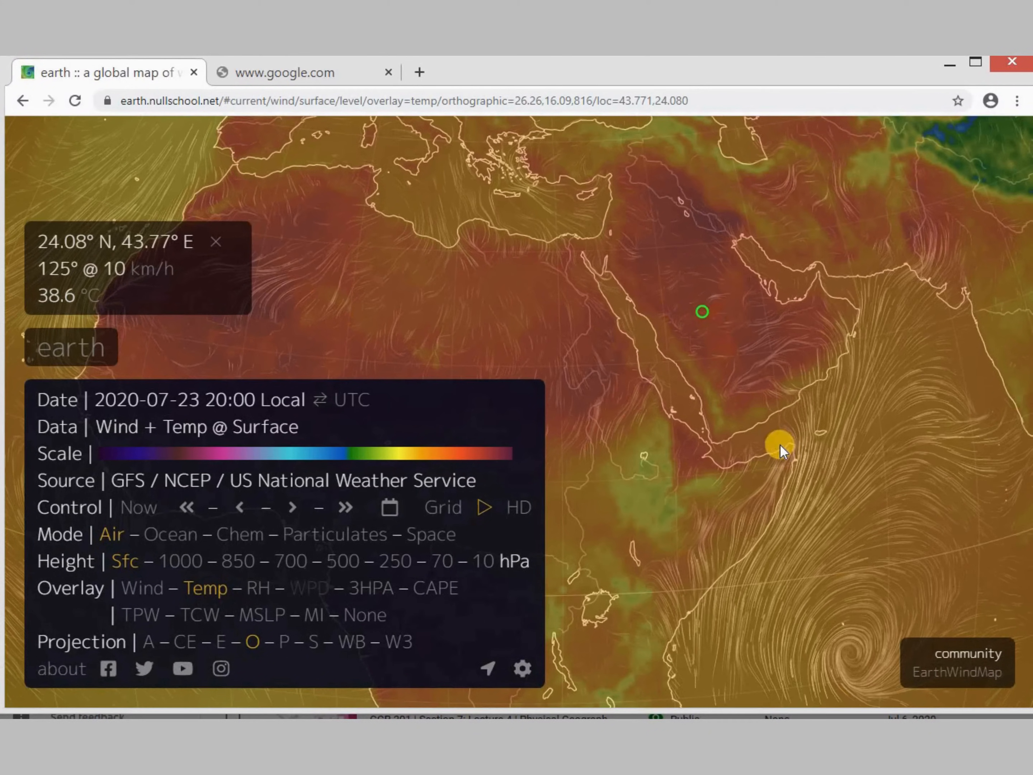
{"action": "left_click_drag", "start_coordinate": [779, 444], "coordinate": [618, 312]}
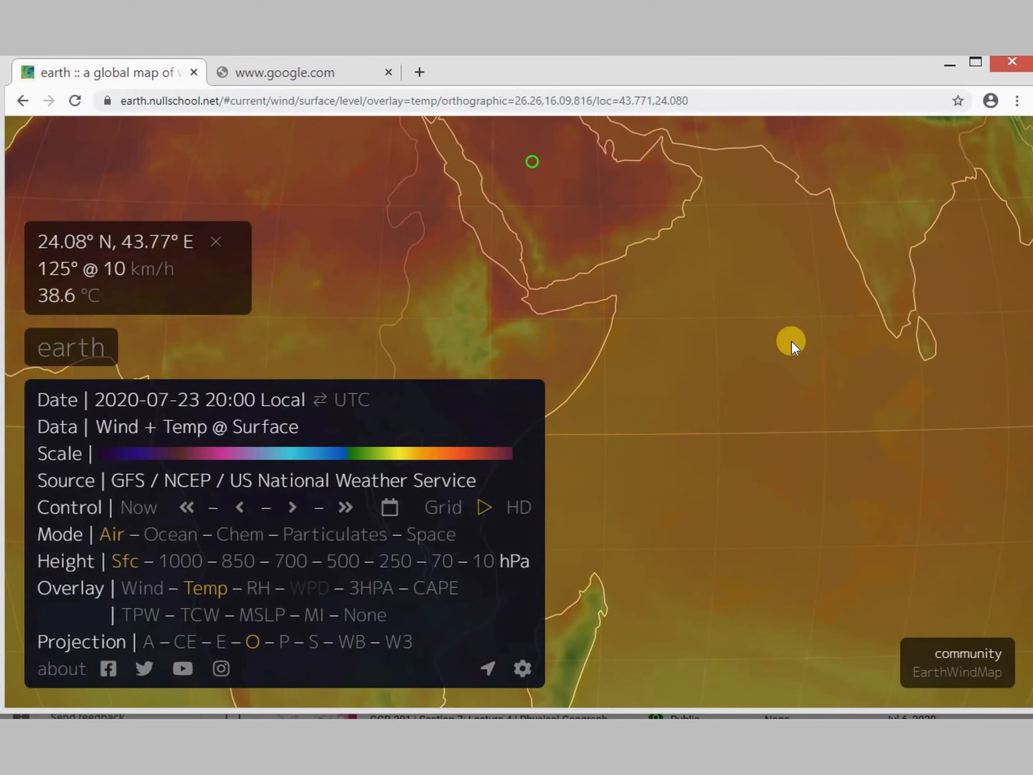
{"action": "left_click", "coordinate": [752, 356]}
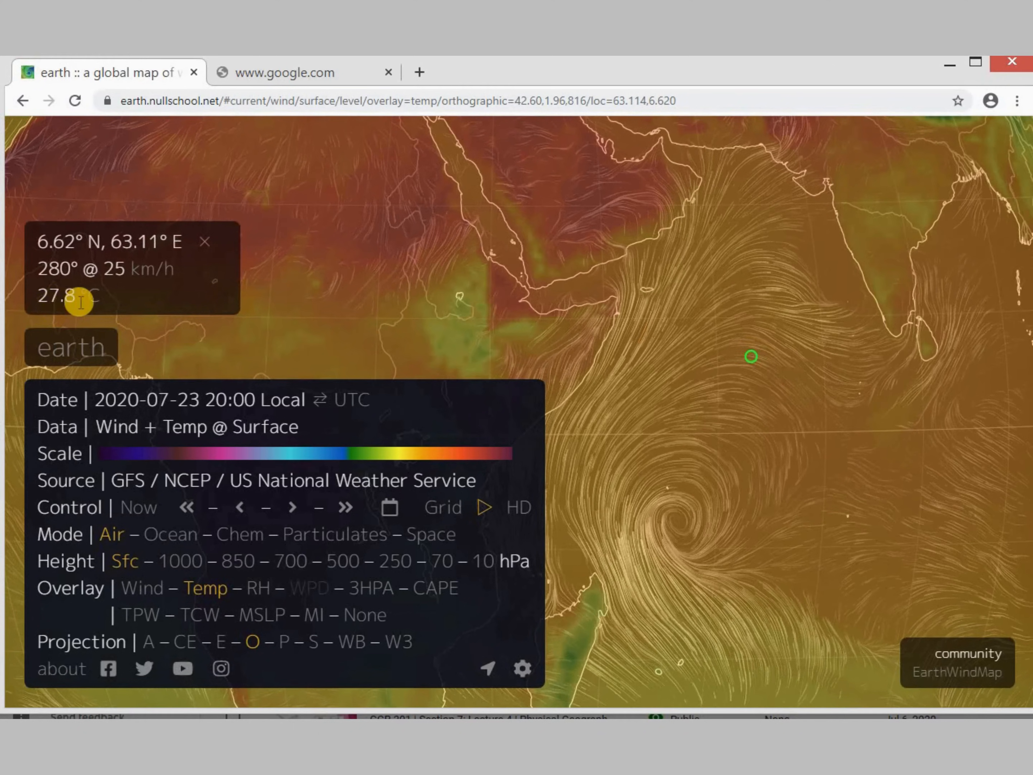
{"action": "left_click", "coordinate": [882, 237]}
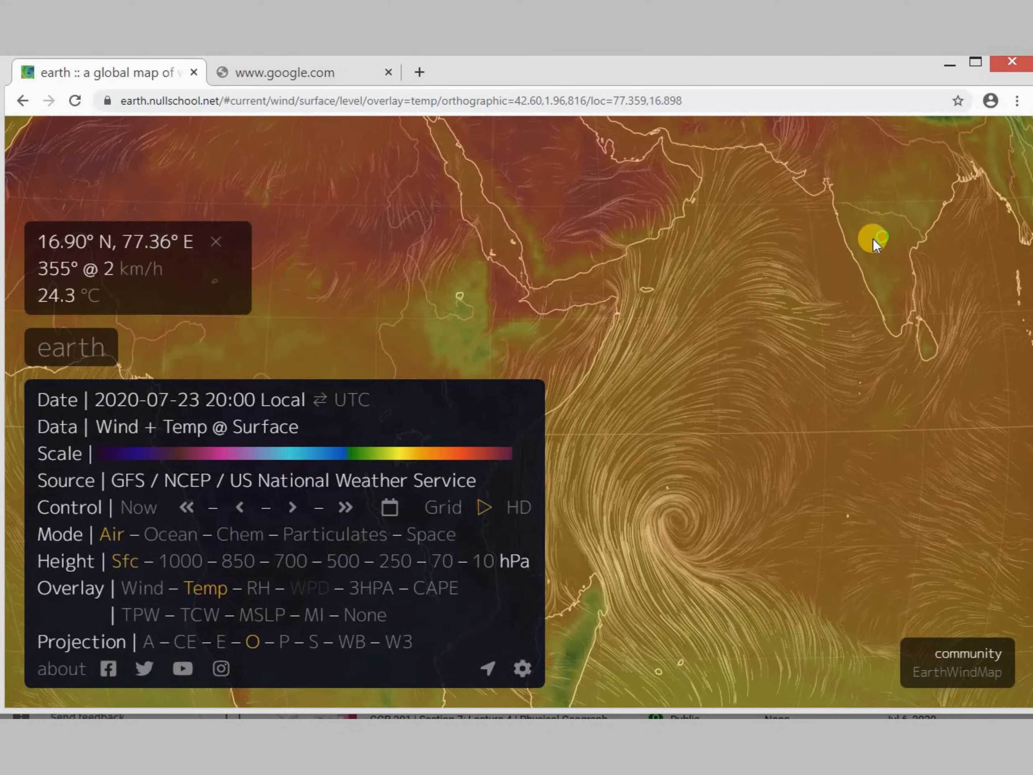
Examine the temperature overlay across the Himalayas, Africa and the Arctic on the whole globe, marking a point in Greenland.
{"action": "left_click_drag", "start_coordinate": [790, 239], "coordinate": [781, 328]}
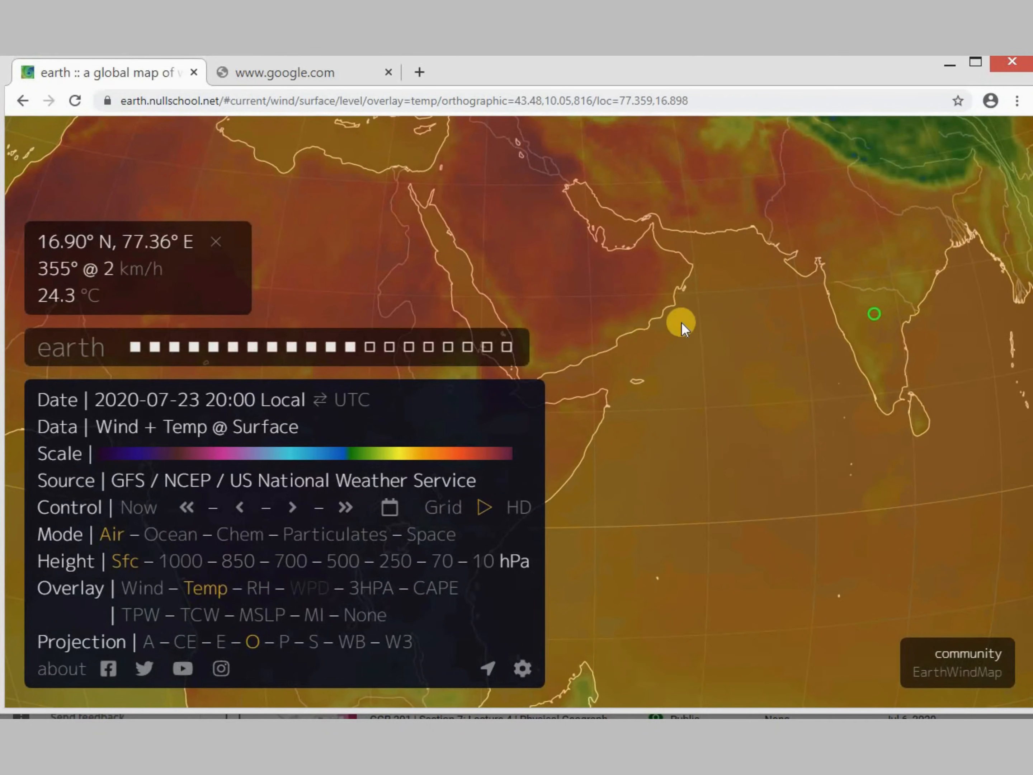
{"action": "left_click_drag", "start_coordinate": [782, 256], "coordinate": [702, 504]}
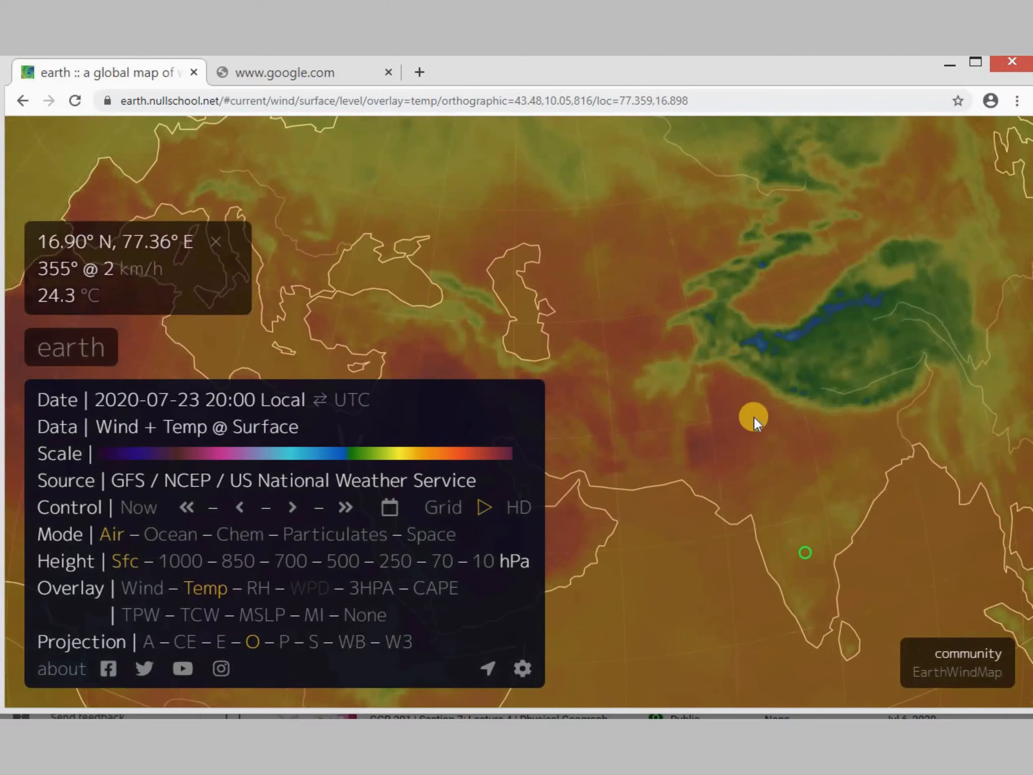
{"action": "scroll", "coordinate": [754, 417], "scroll_direction": "down", "scroll_amount": 5}
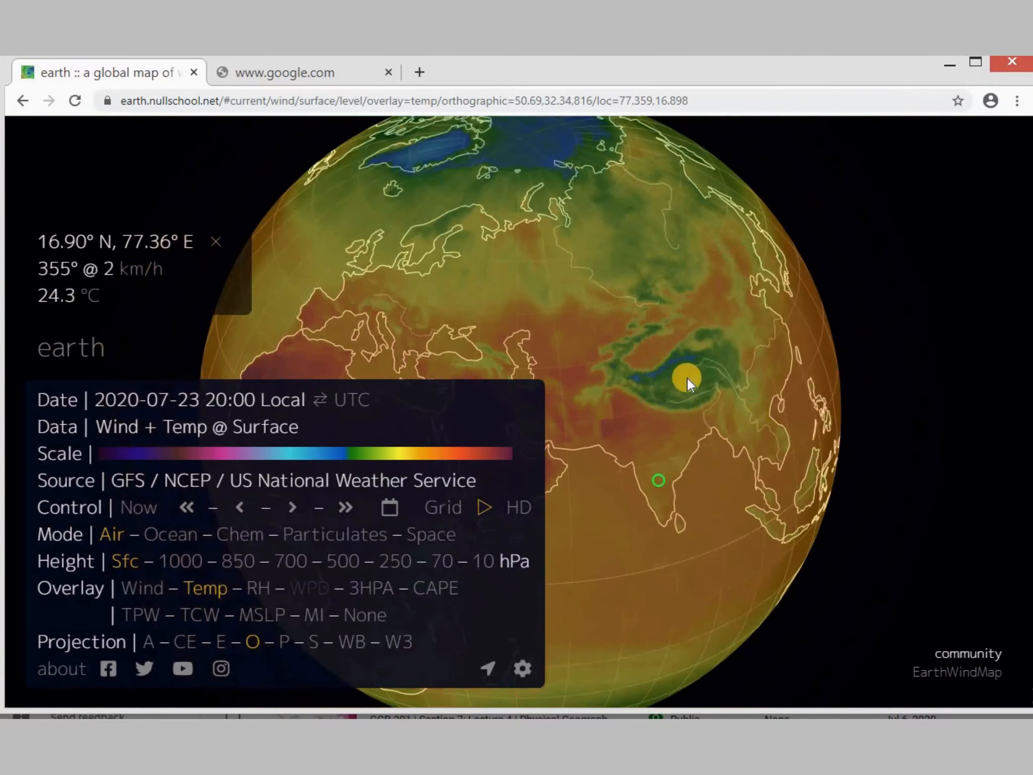
{"action": "left_click_drag", "start_coordinate": [686, 366], "coordinate": [790, 320]}
{"action": "left_click_drag", "start_coordinate": [596, 455], "coordinate": [695, 433]}
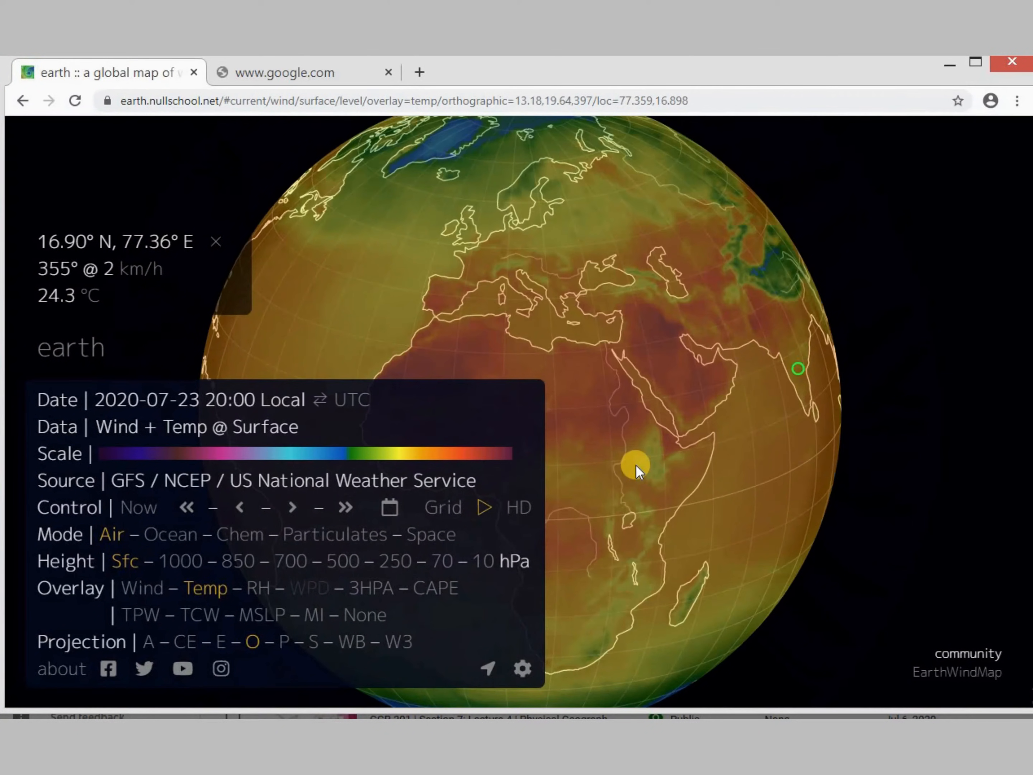
{"action": "left_click_drag", "start_coordinate": [635, 465], "coordinate": [737, 413]}
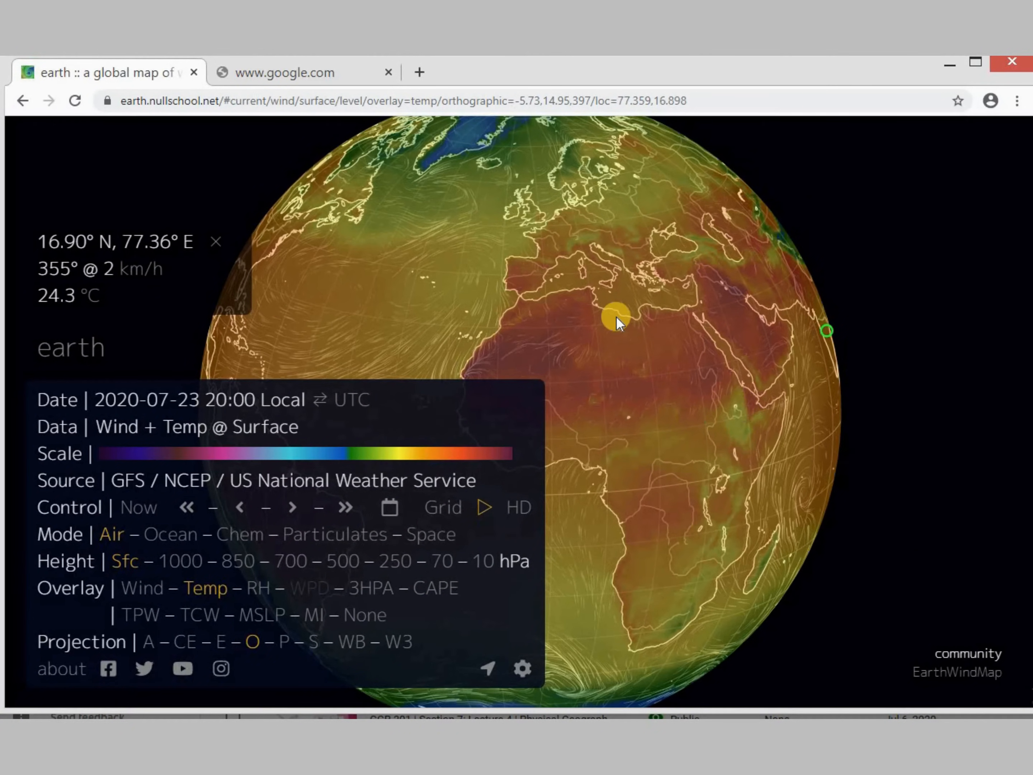
{"action": "left_click_drag", "start_coordinate": [693, 462], "coordinate": [628, 408]}
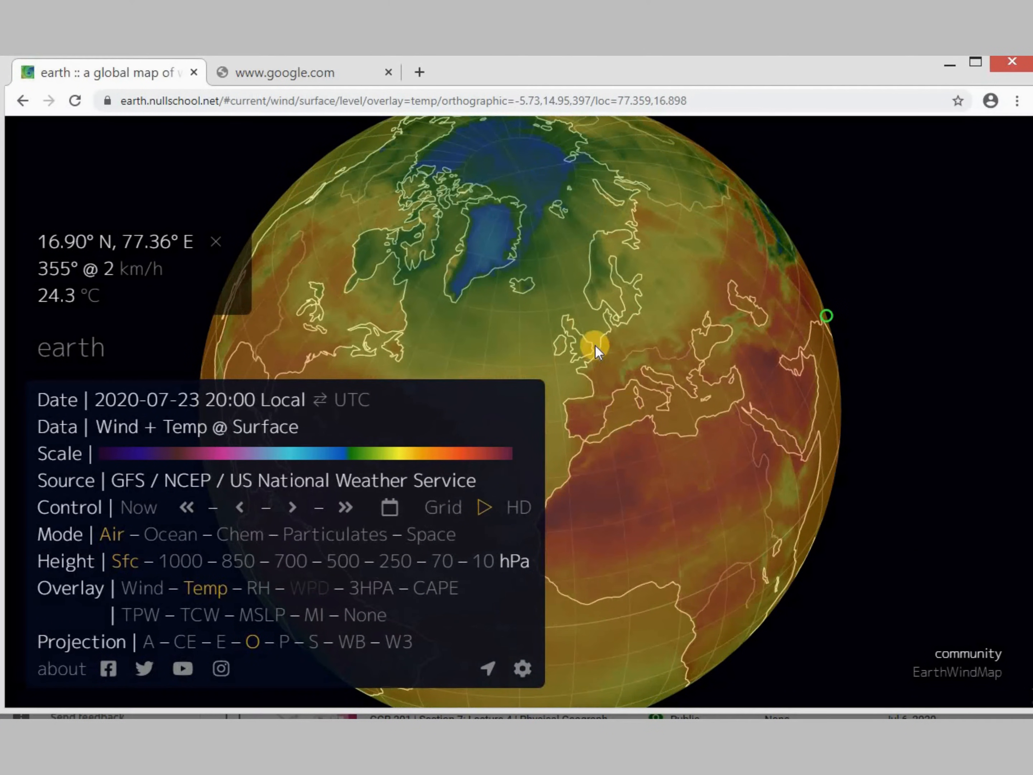
{"action": "left_click_drag", "start_coordinate": [595, 345], "coordinate": [620, 407]}
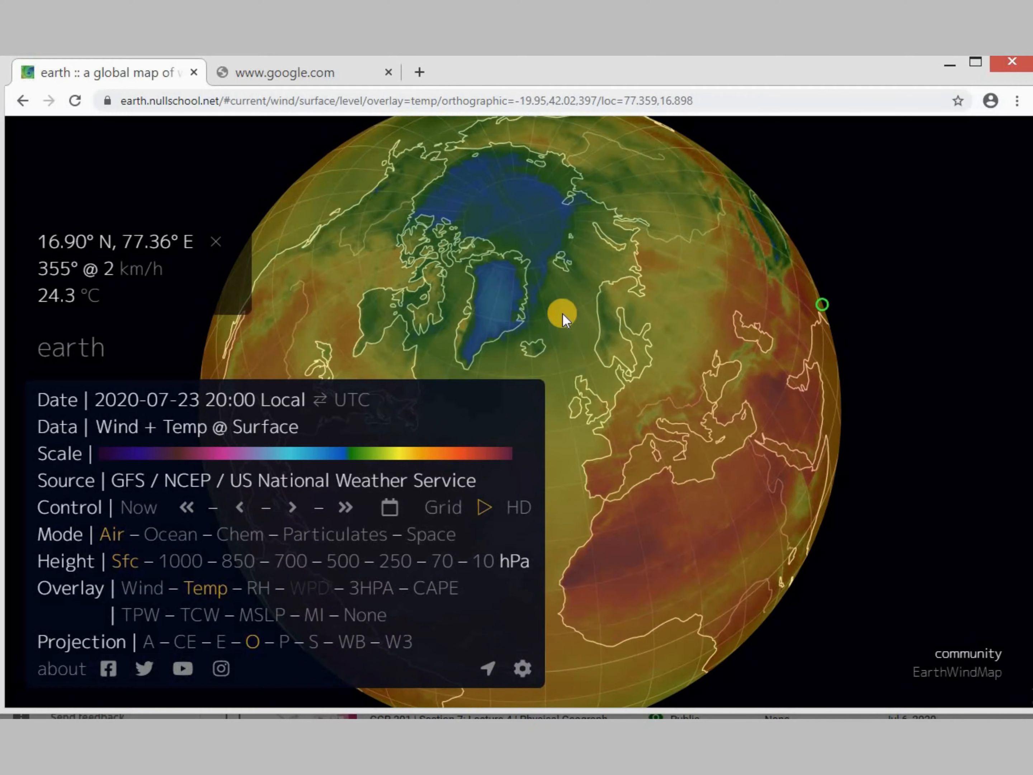
{"action": "left_click_drag", "start_coordinate": [562, 313], "coordinate": [497, 278]}
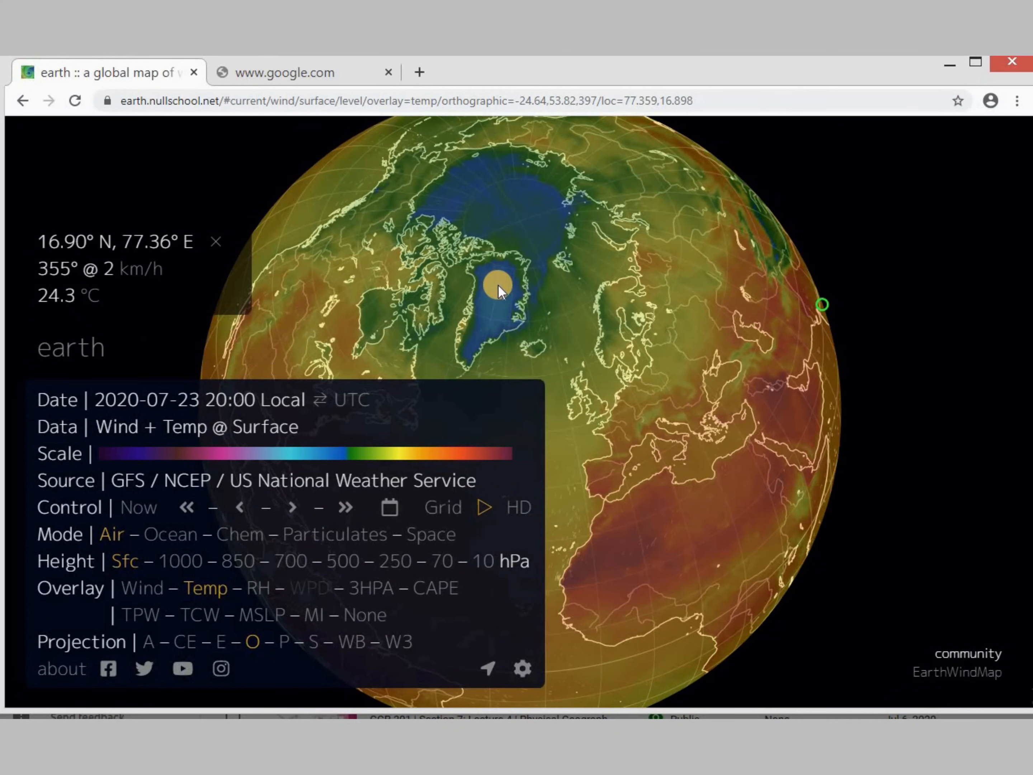
{"action": "left_click", "coordinate": [498, 277]}
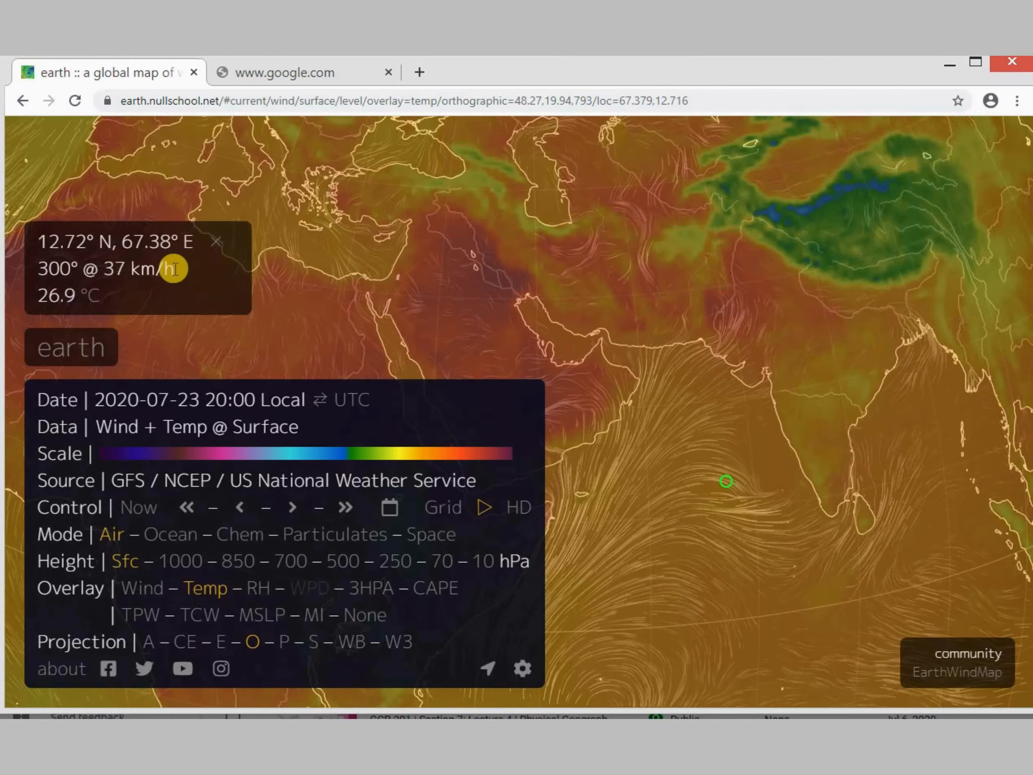
Switch the overlay from temperature to relative humidity (RH).
{"action": "left_click", "coordinate": [211, 592]}
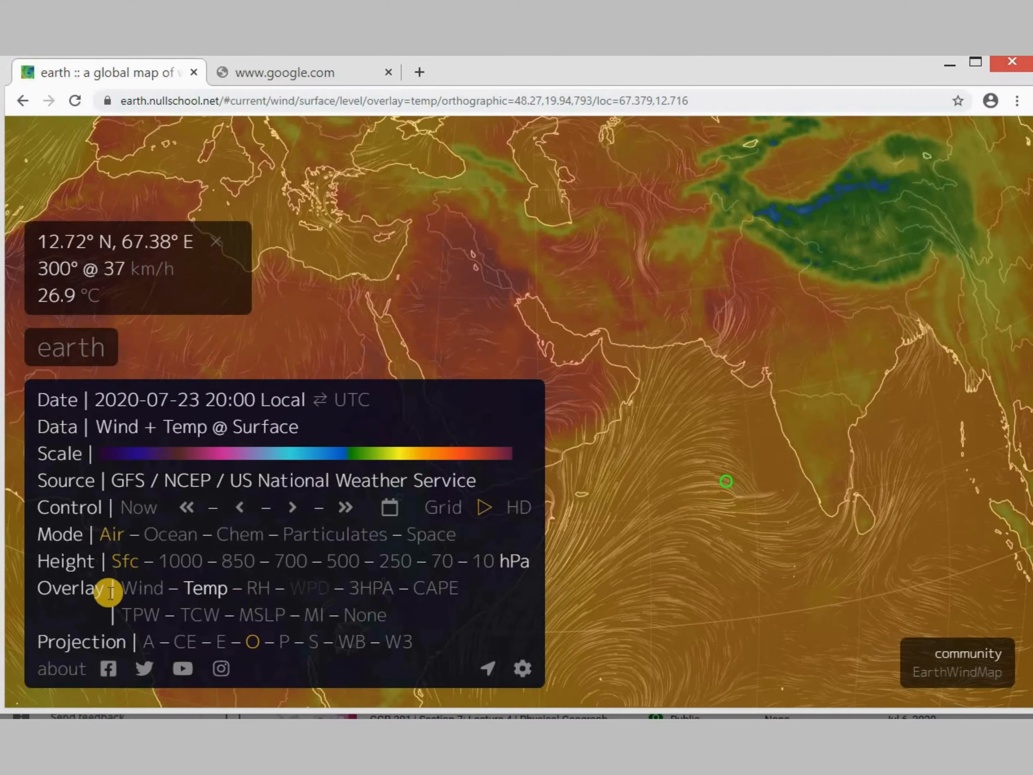
{"action": "left_click", "coordinate": [260, 593]}
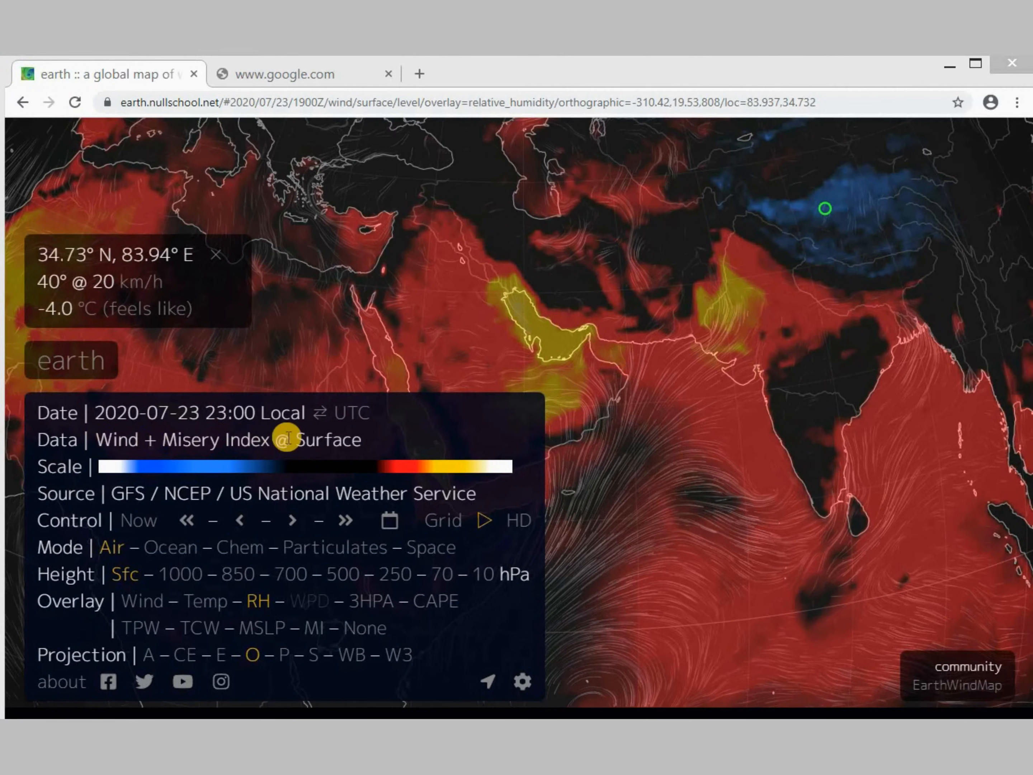
Check the Misery Index's feels-like temperature at points in the Arabian Sea and western Tibet.
{"action": "left_click", "coordinate": [697, 425]}
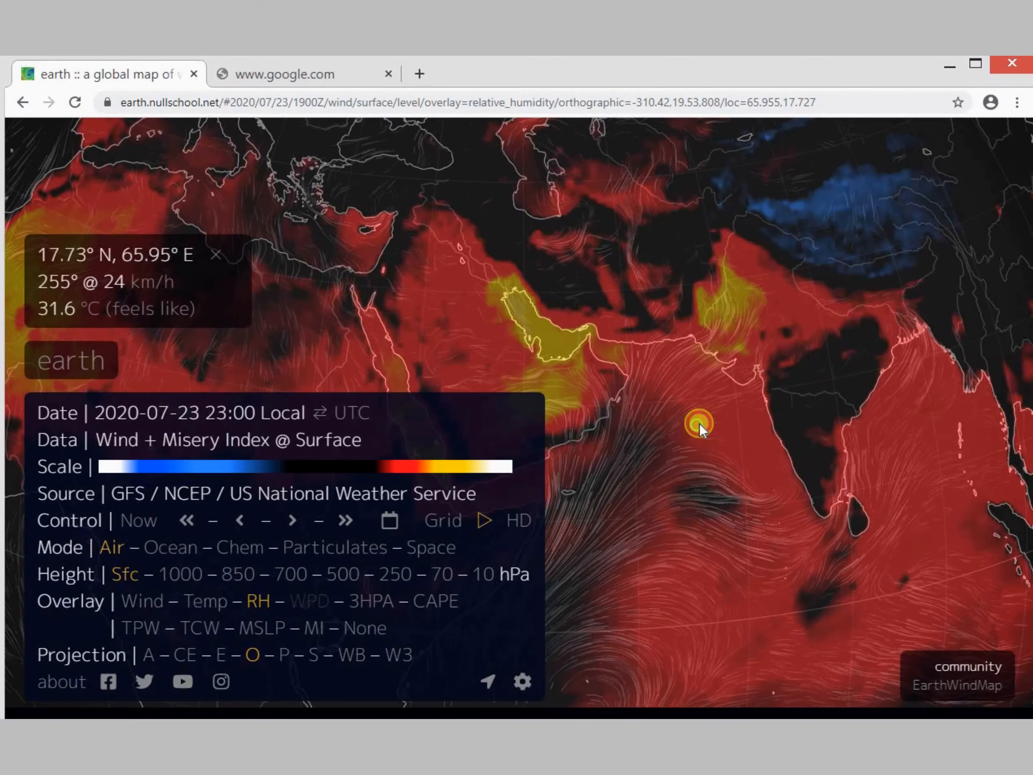
{"action": "left_click", "coordinate": [699, 423]}
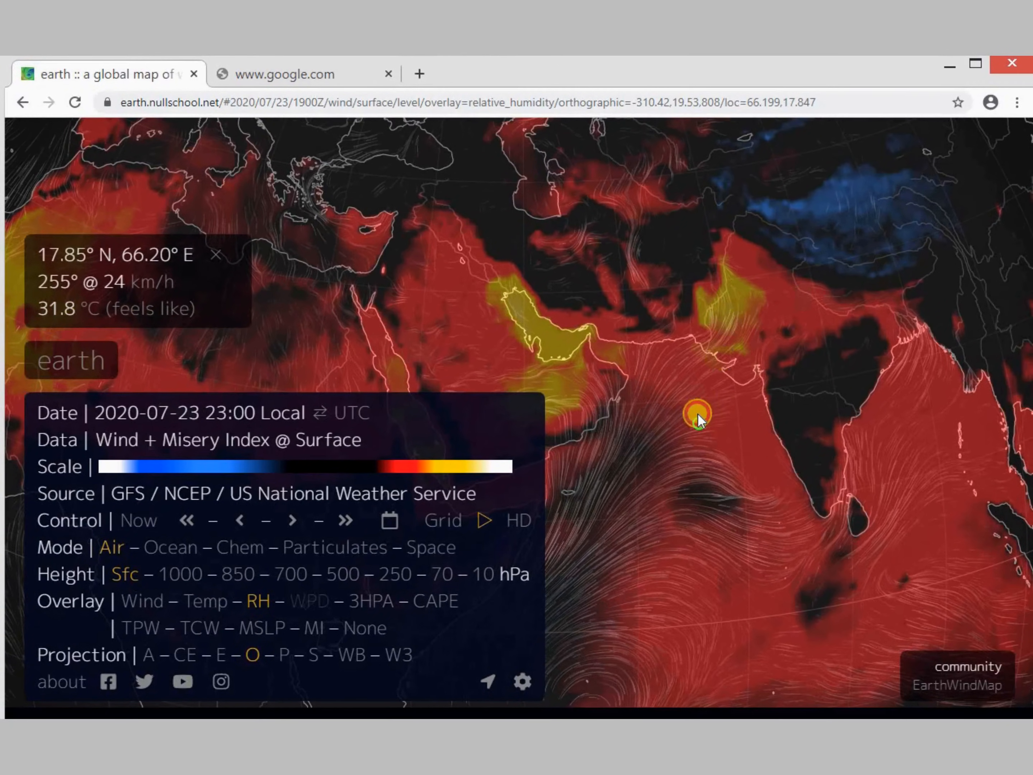
{"action": "mouse_move", "coordinate": [697, 414]}
{"action": "left_mouse_down"}
{"action": "mouse_move", "coordinate": [675, 419]}
{"action": "mouse_move", "coordinate": [647, 521]}
{"action": "left_mouse_up"}
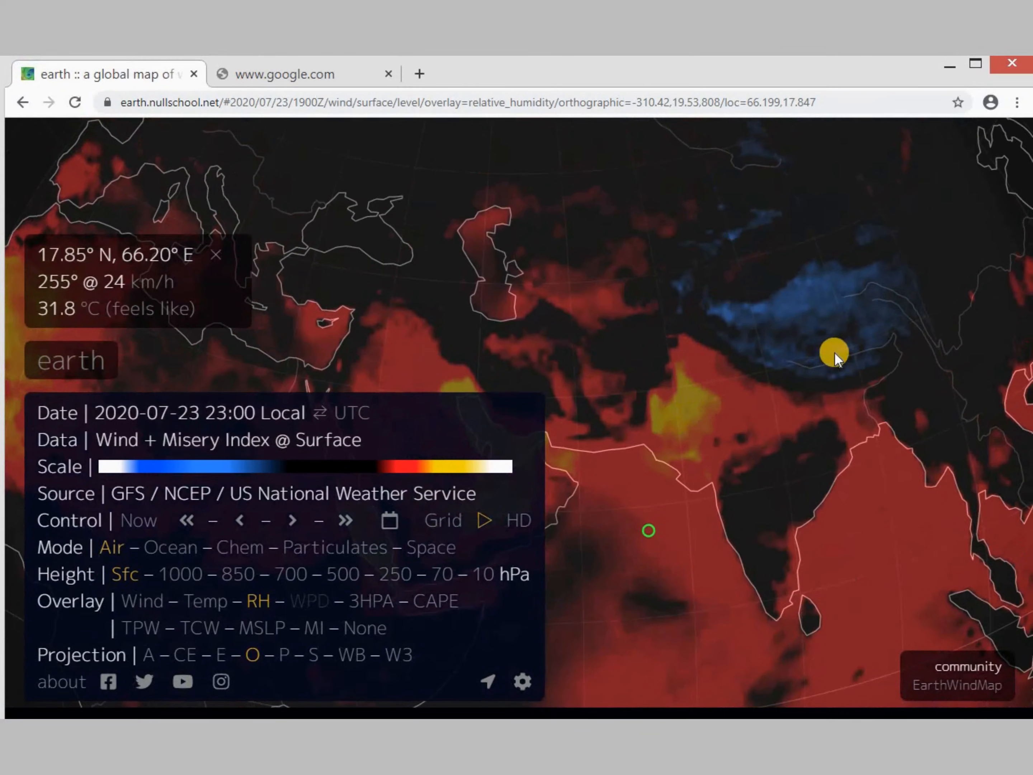
{"action": "left_click", "coordinate": [771, 347]}
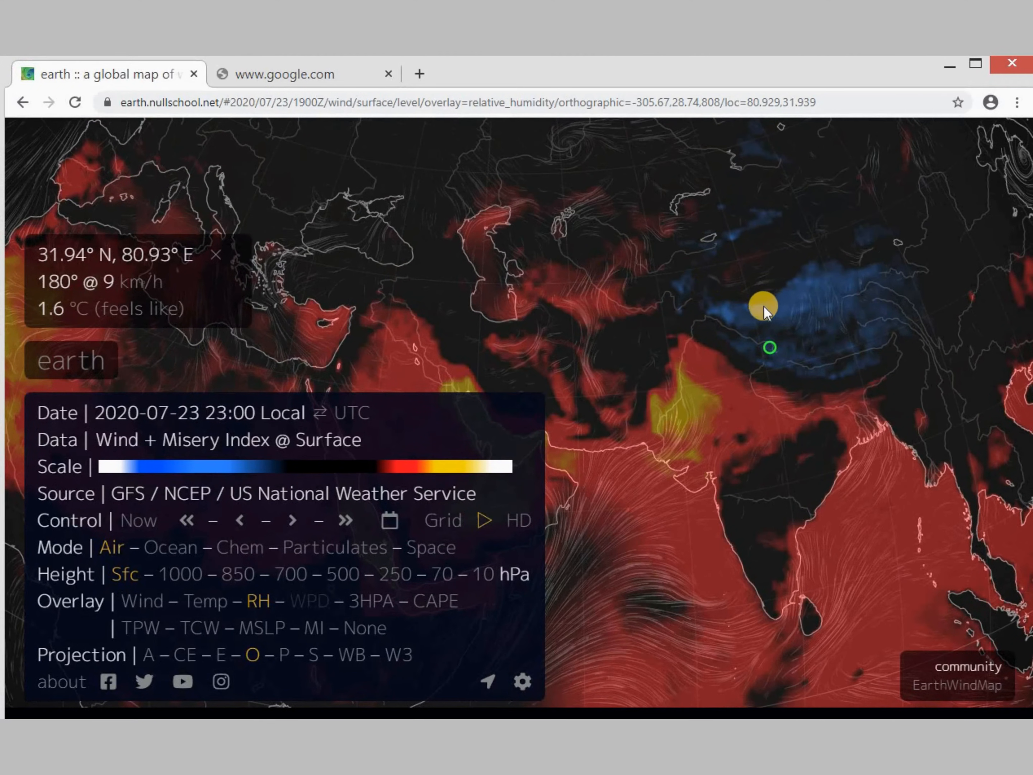
Check the Misery Index's feels-like temperature at points in northwestern Tibet, the Arctic Ocean near the North Pole and central Greenland.
{"action": "left_click", "coordinate": [777, 310]}
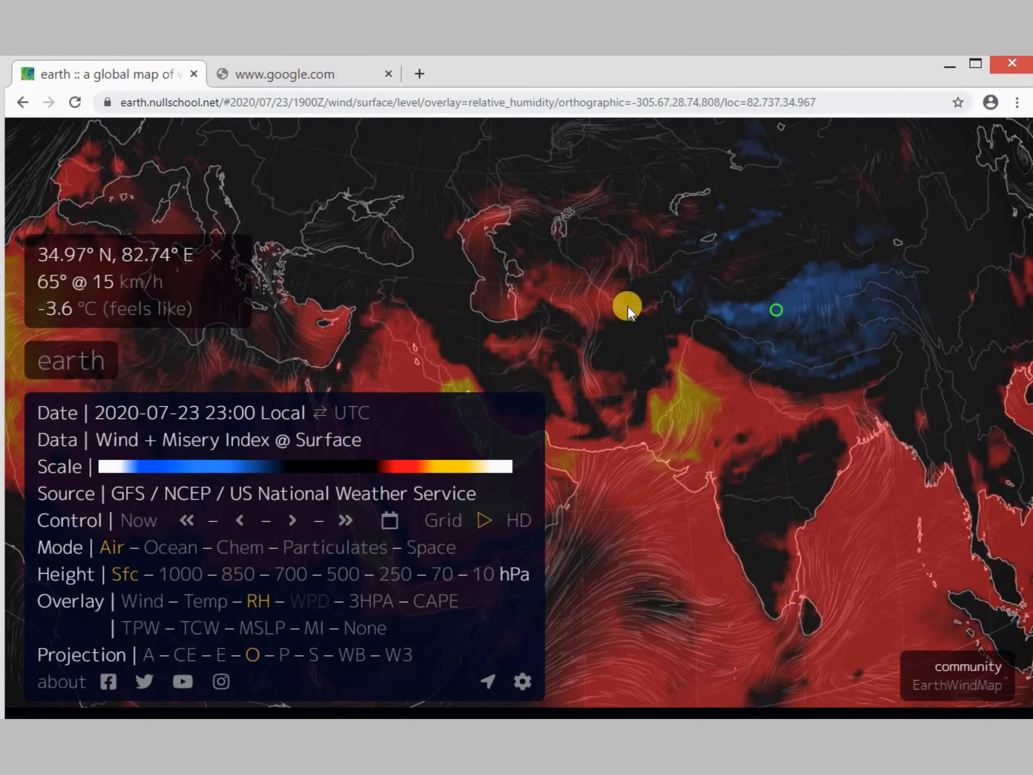
{"action": "scroll", "coordinate": [627, 306], "scroll_direction": "down", "scroll_amount": 5}
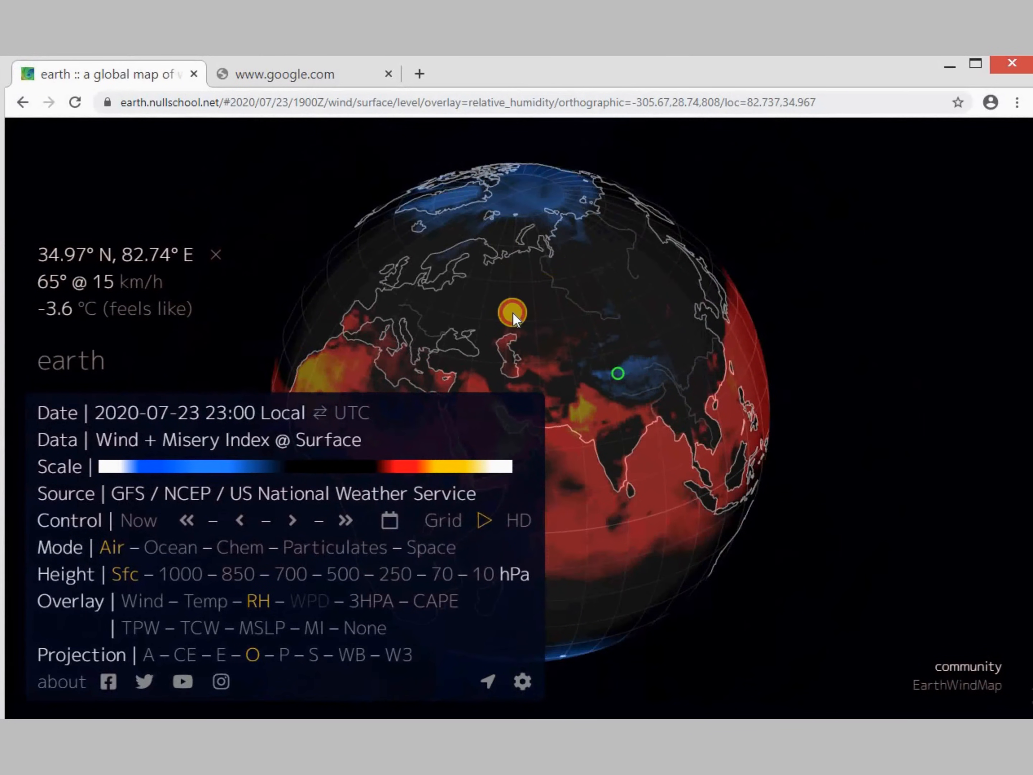
{"action": "left_click_drag", "start_coordinate": [512, 312], "coordinate": [500, 278]}
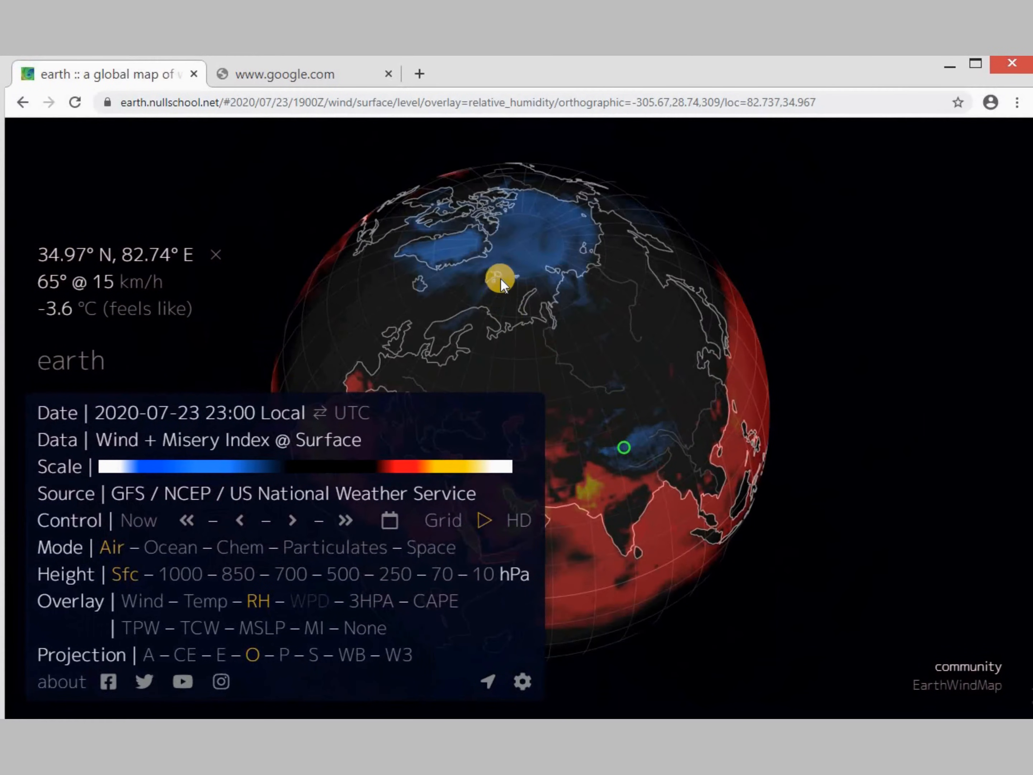
{"action": "left_click", "coordinate": [524, 258]}
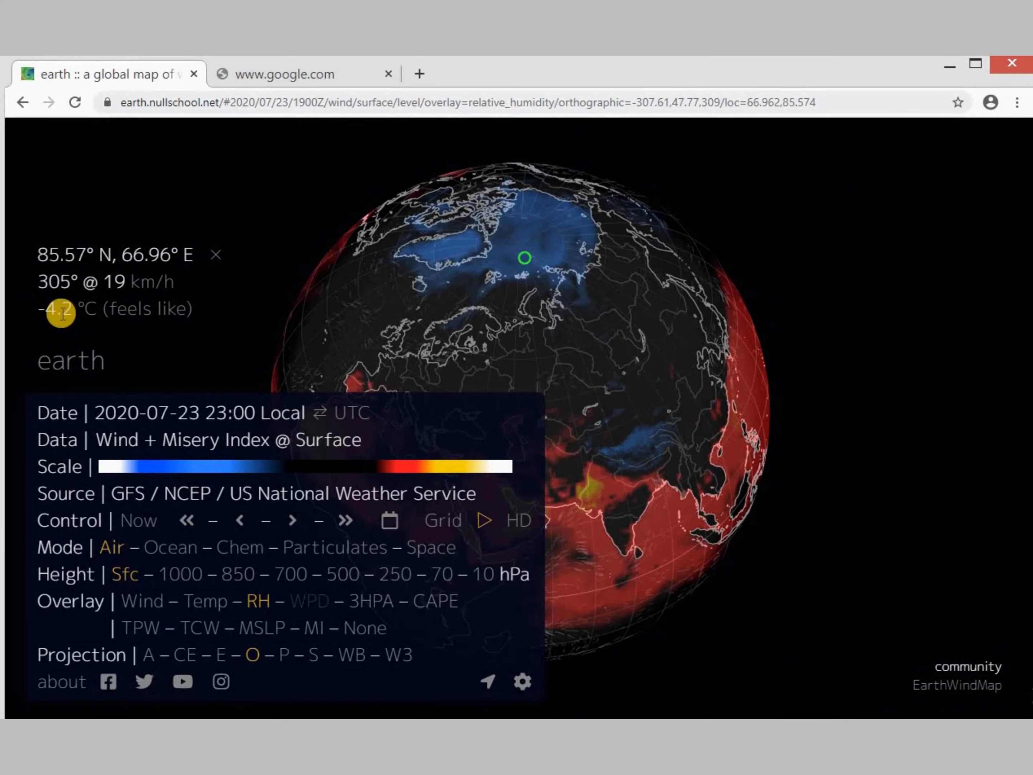
{"action": "left_click", "coordinate": [446, 250]}
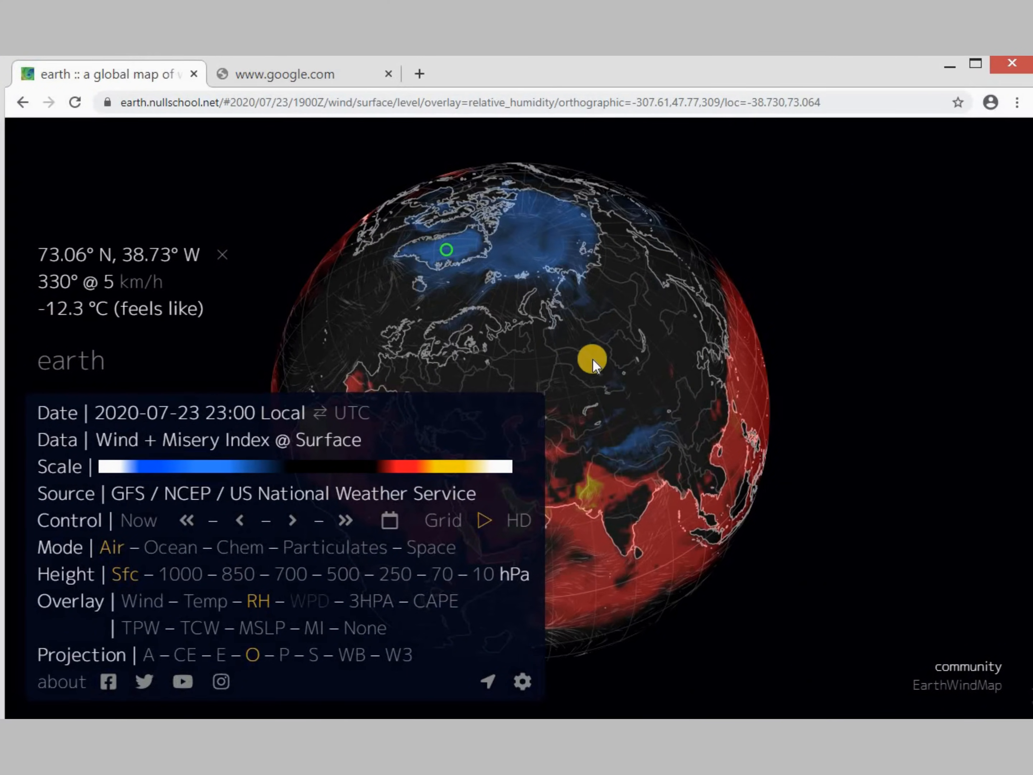
Hide the control menu and check the feels-like temperature at a point in Antarctica near the South Pole.
{"action": "left_click_drag", "start_coordinate": [579, 359], "coordinate": [661, 450]}
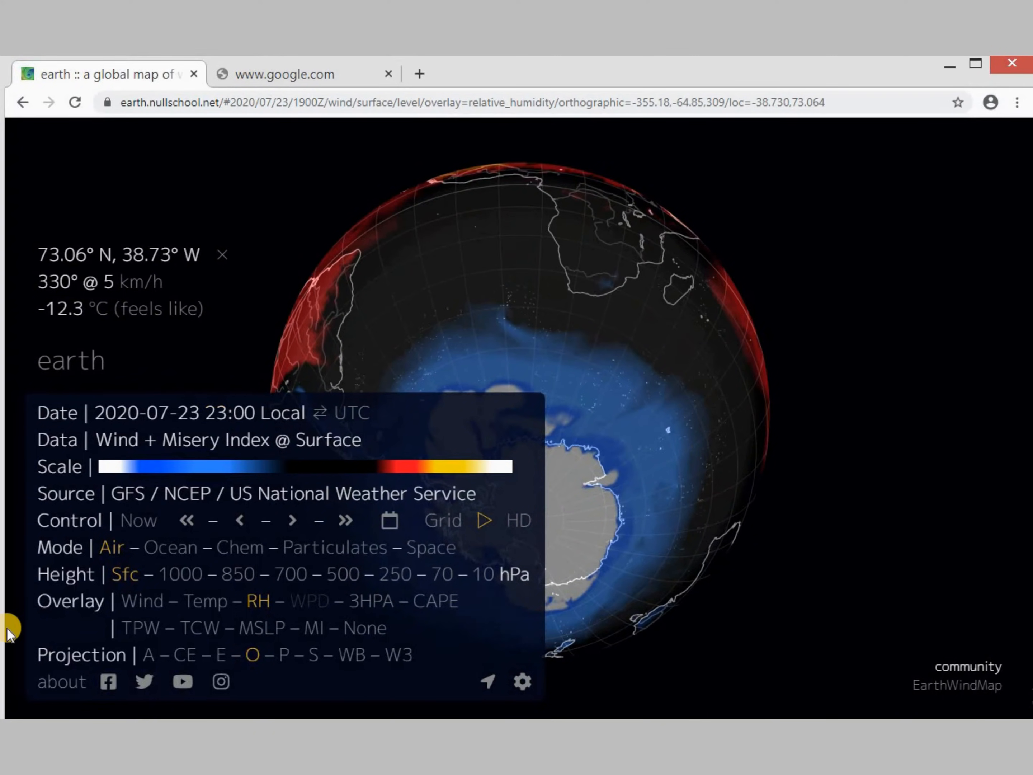
{"action": "left_click", "coordinate": [80, 371]}
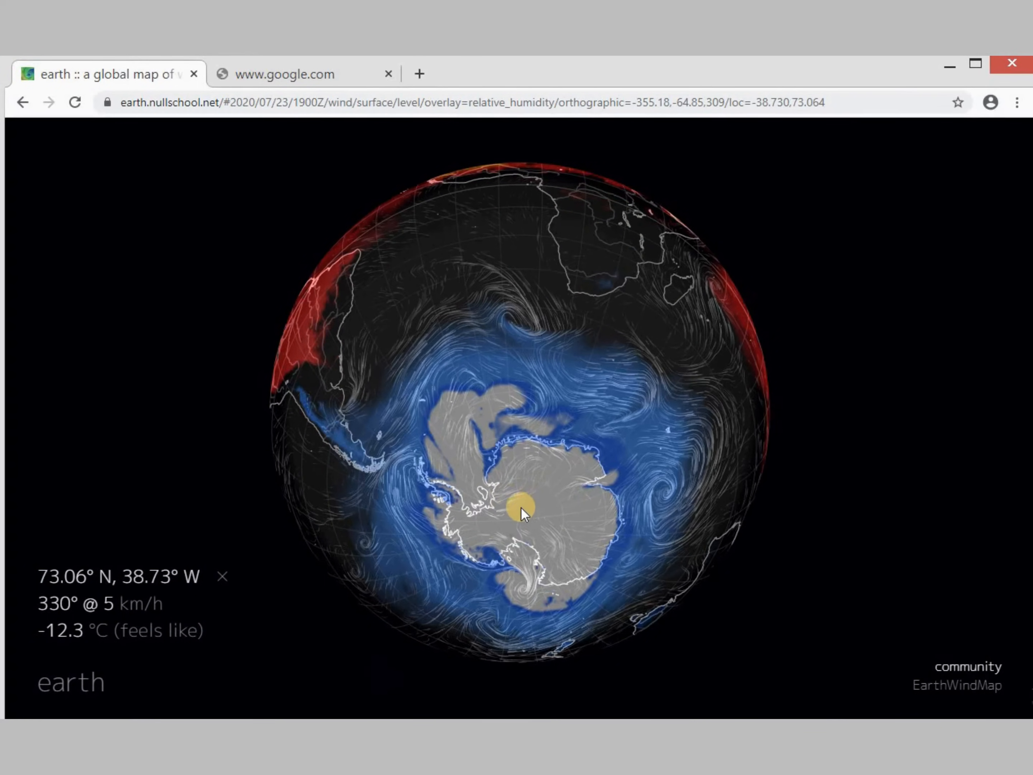
{"action": "left_click", "coordinate": [513, 507]}
{"action": "scroll", "coordinate": [117, 670], "scroll_direction": "up", "scroll_amount": 5}
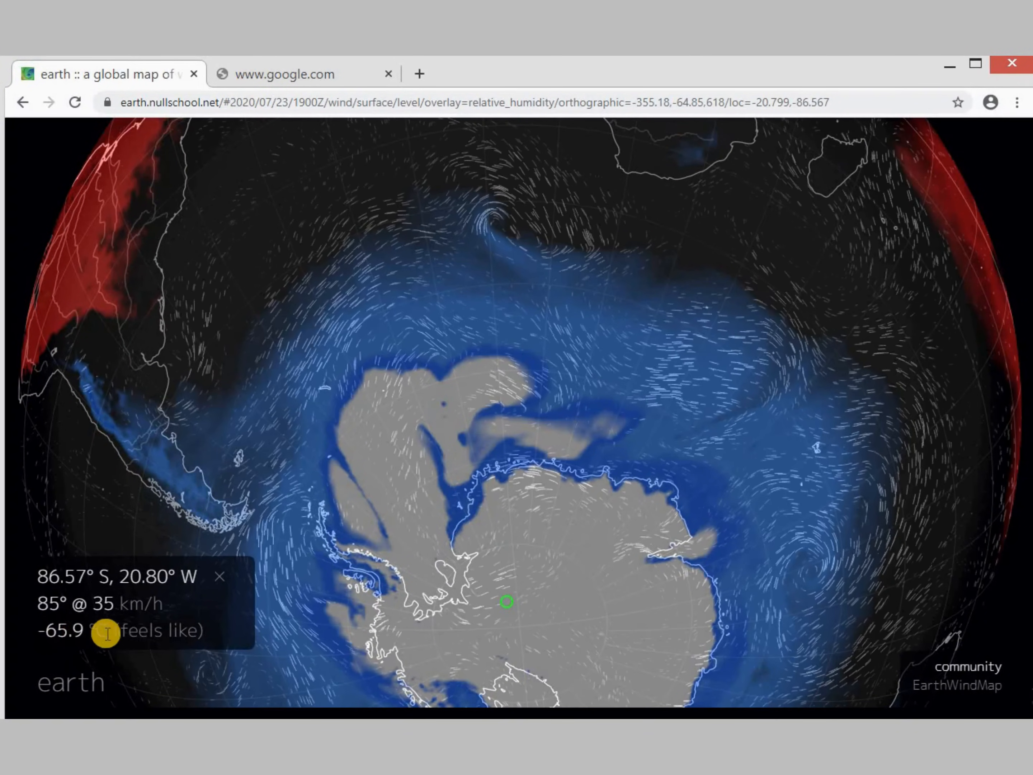
Compare the feels-like temperature at several points across East Antarctica, West Antarctica and close to the South Pole.
{"action": "left_click", "coordinate": [396, 516]}
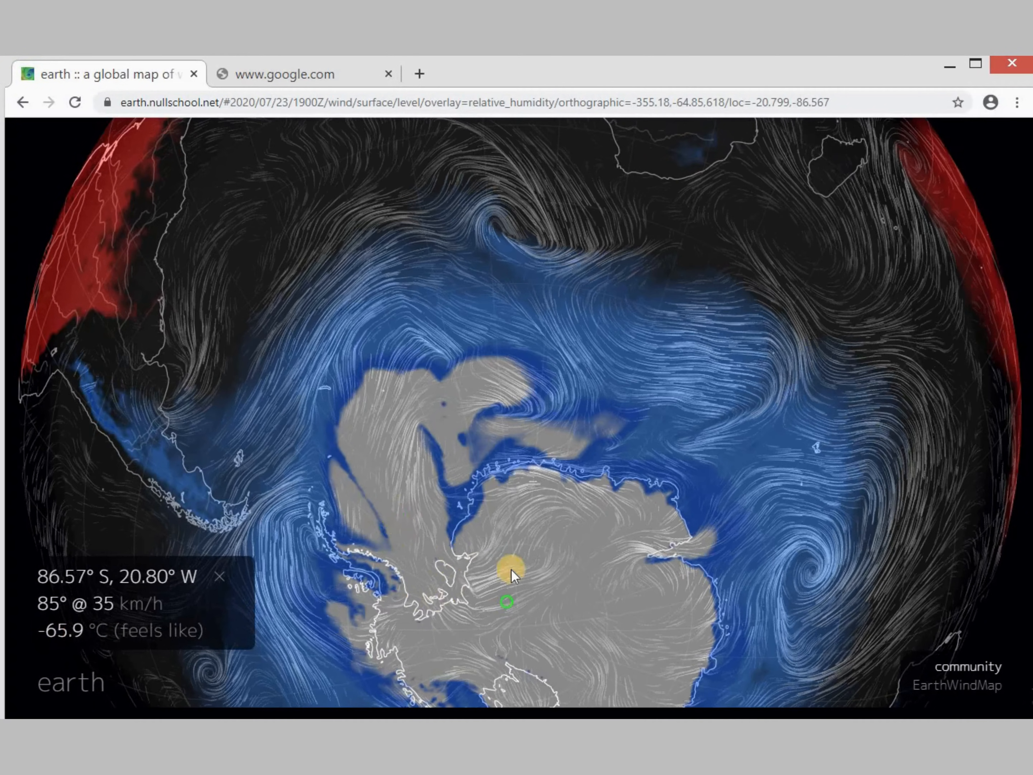
{"action": "left_click", "coordinate": [600, 589]}
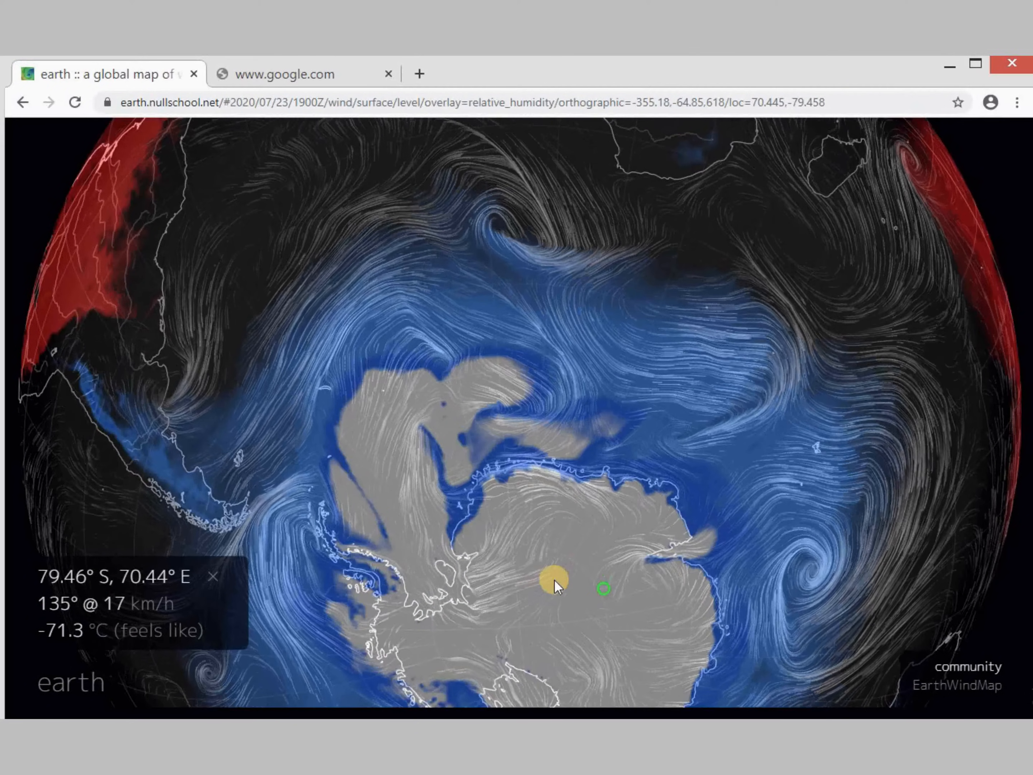
{"action": "left_click", "coordinate": [429, 542]}
{"action": "left_click", "coordinate": [437, 641]}
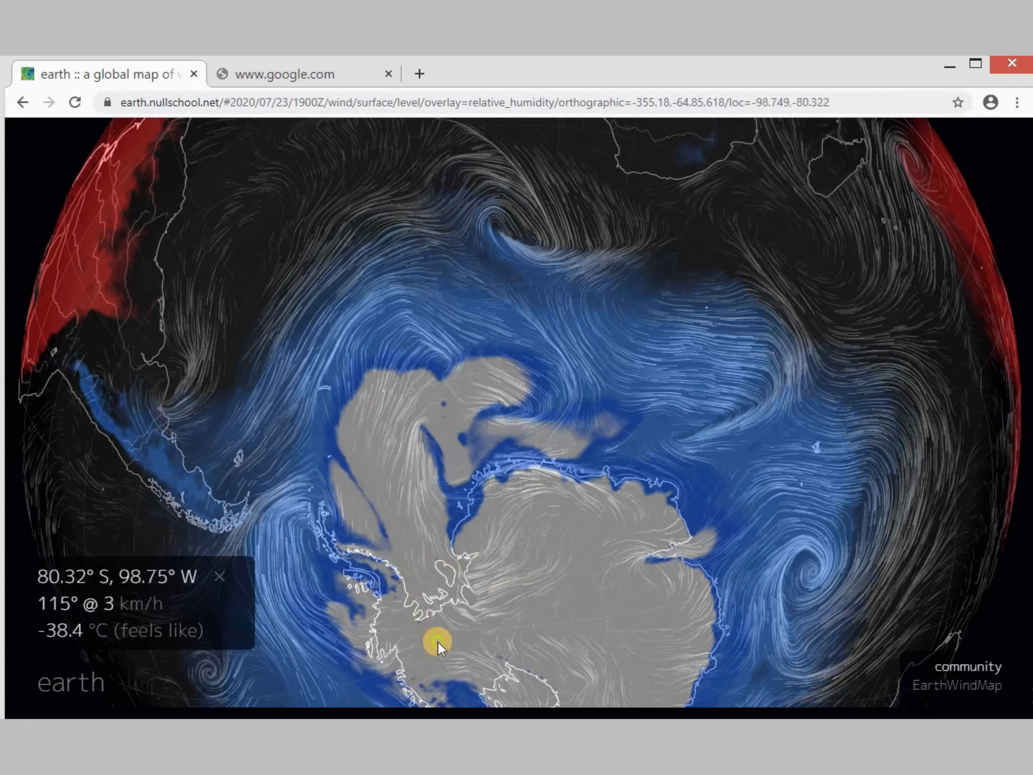
{"action": "left_click", "coordinate": [576, 560]}
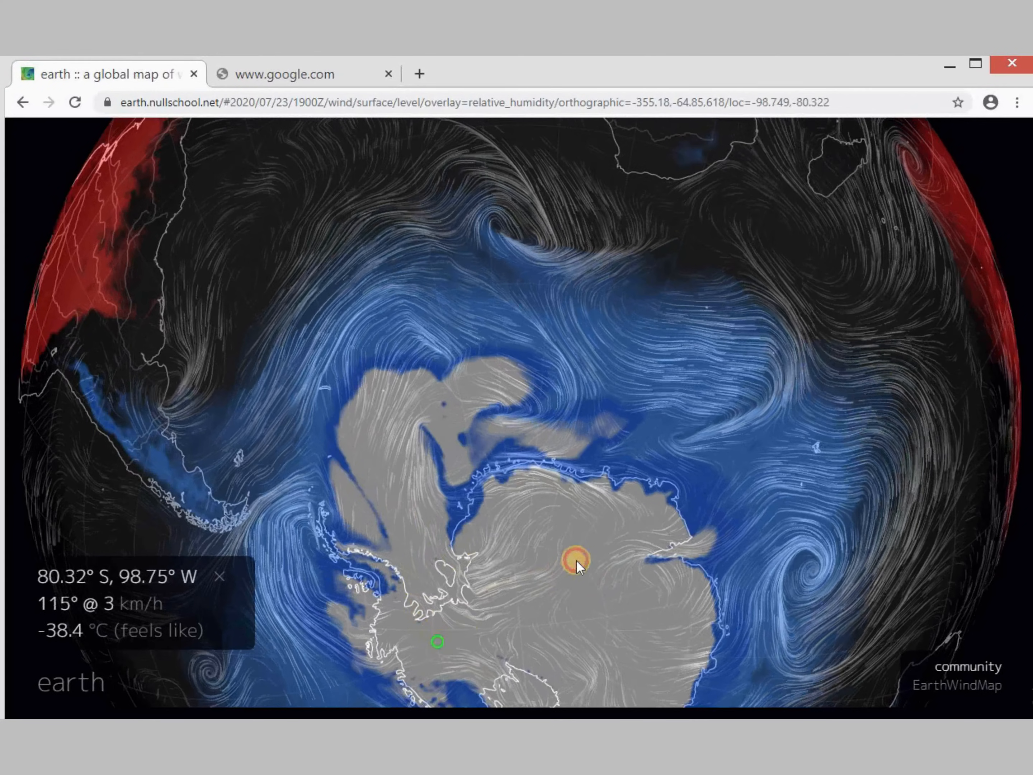
{"action": "left_click", "coordinate": [506, 583]}
{"action": "left_click", "coordinate": [512, 623]}
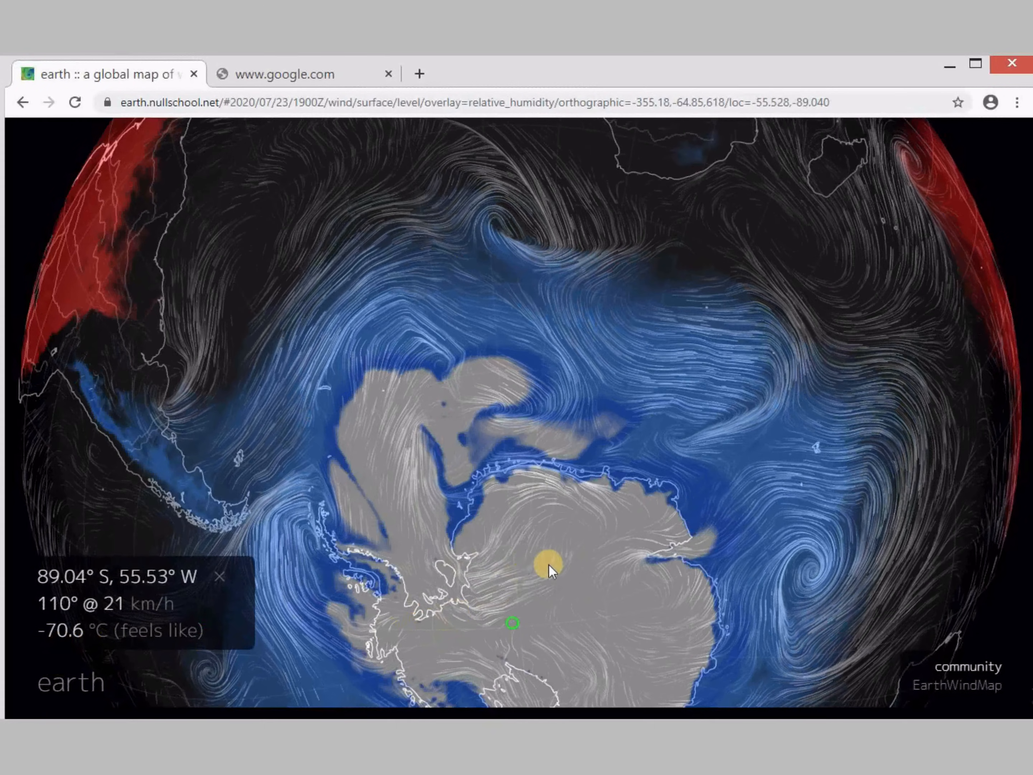
Check the feels-like temperature at points across the Sahara in Mali, Niger, southern Libya and Mauritania.
{"action": "left_click_drag", "start_coordinate": [529, 571], "coordinate": [501, 405]}
{"action": "left_click", "coordinate": [515, 403]}
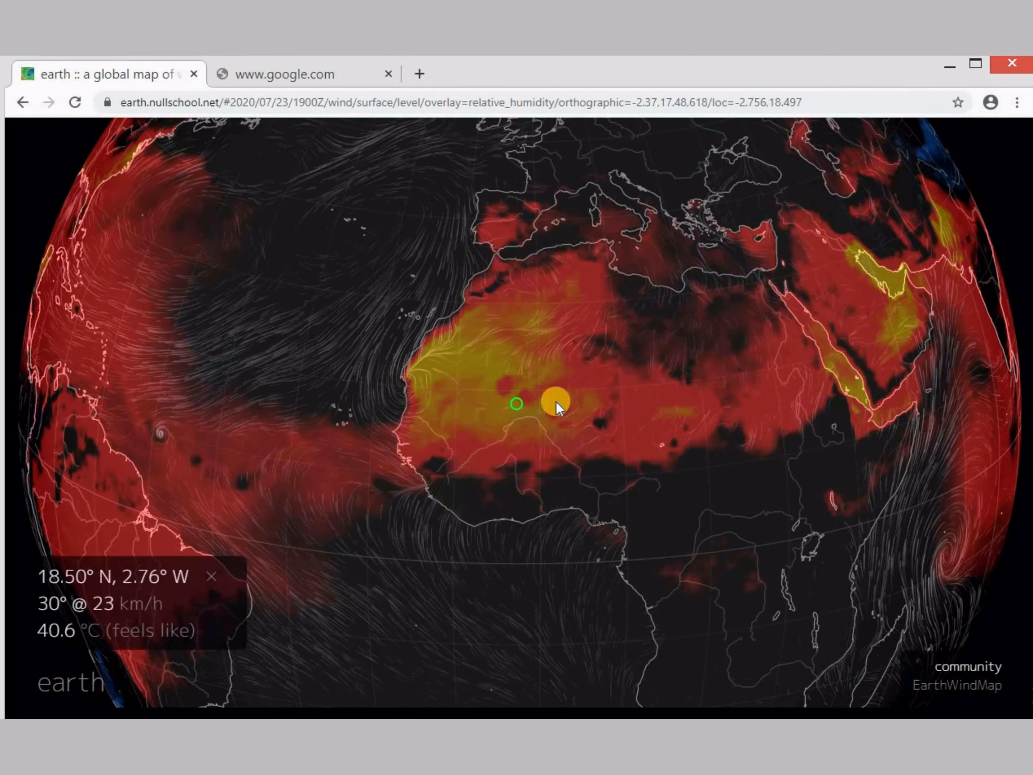
{"action": "left_click", "coordinate": [620, 402]}
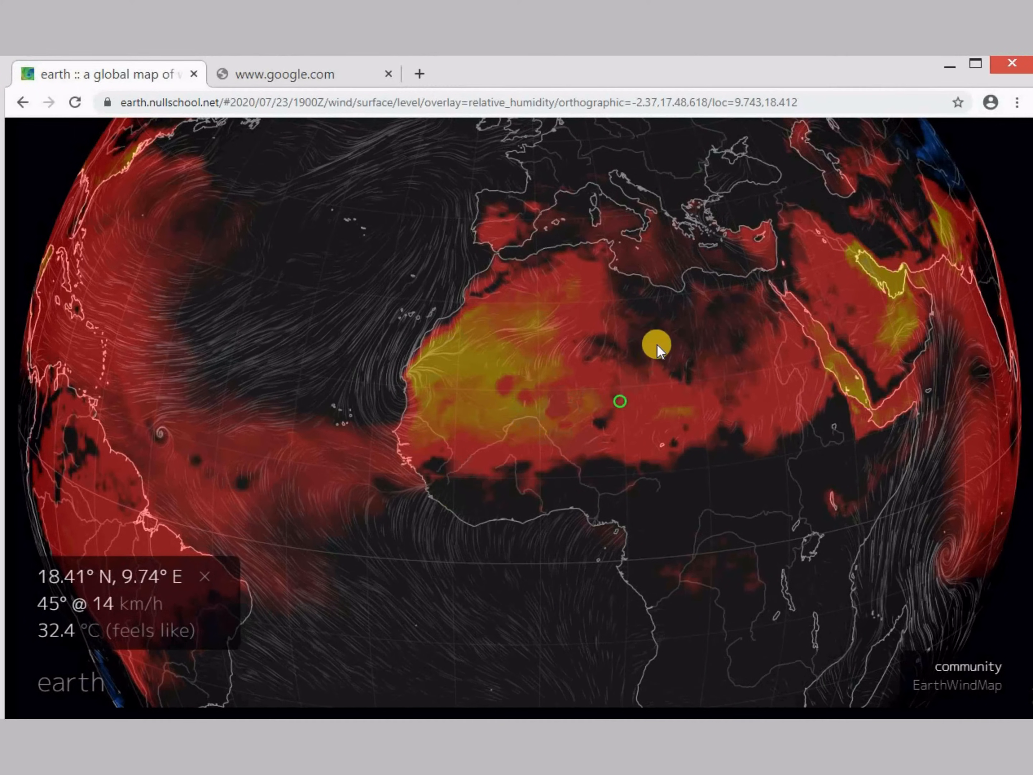
{"action": "left_click", "coordinate": [636, 342]}
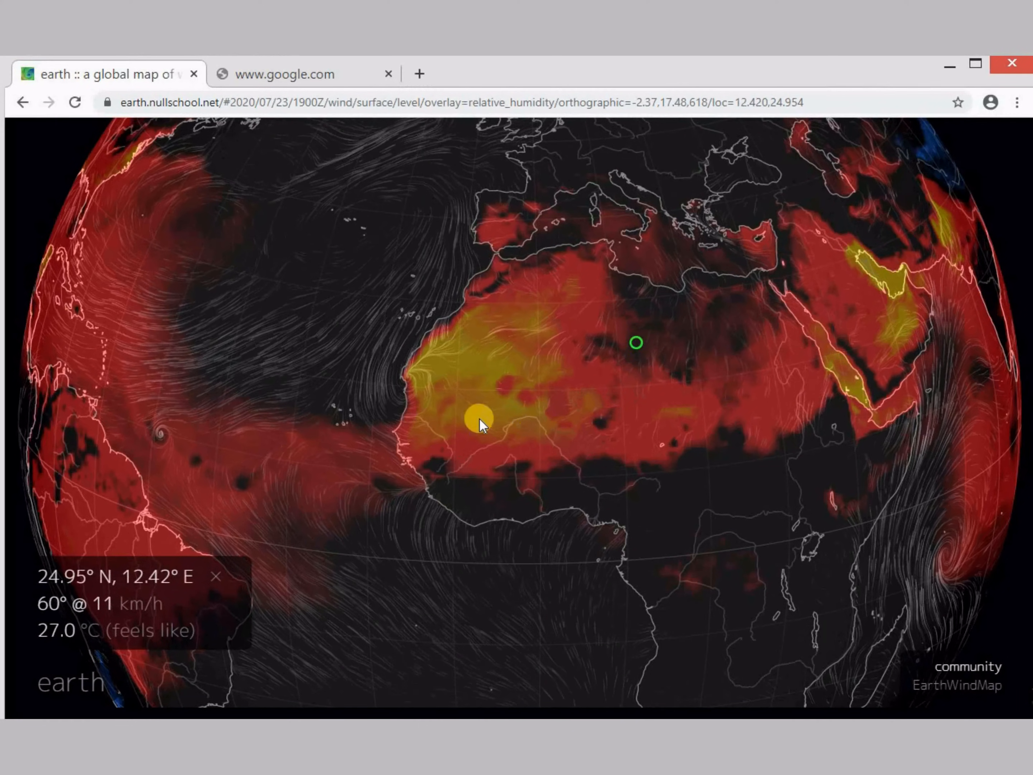
{"action": "left_click", "coordinate": [445, 408]}
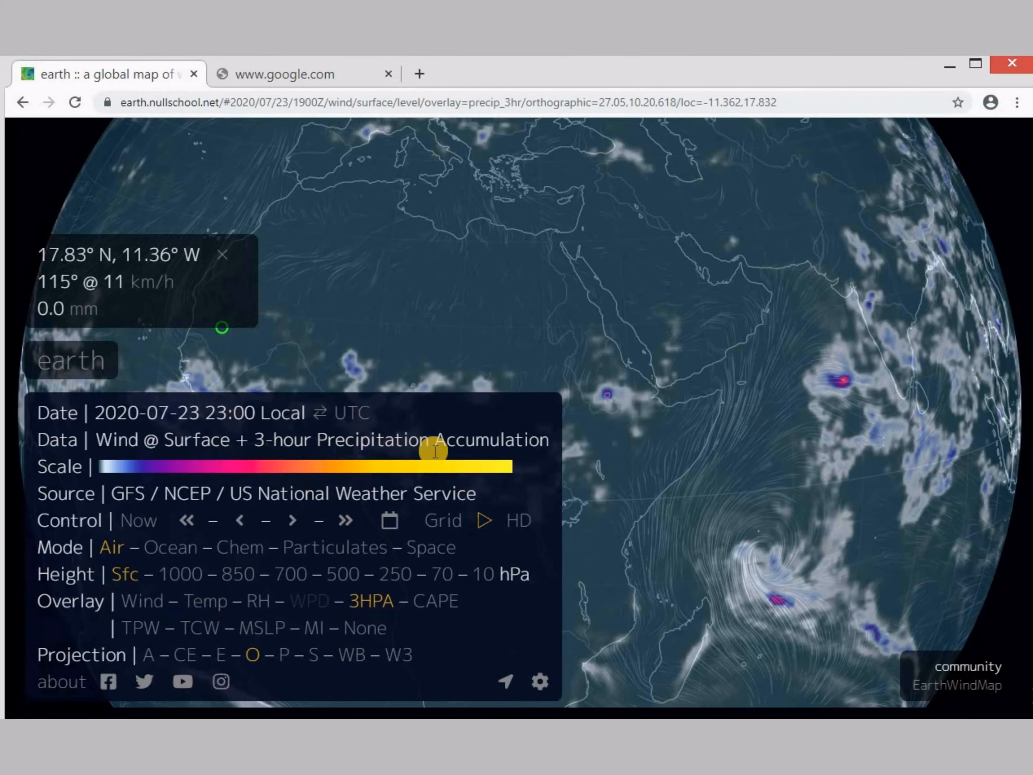
Check the 3-hour precipitation accumulation at a point in the Bay of Bengal.
{"action": "left_click_drag", "start_coordinate": [848, 369], "coordinate": [725, 284]}
{"action": "left_click_drag", "start_coordinate": [855, 290], "coordinate": [720, 286]}
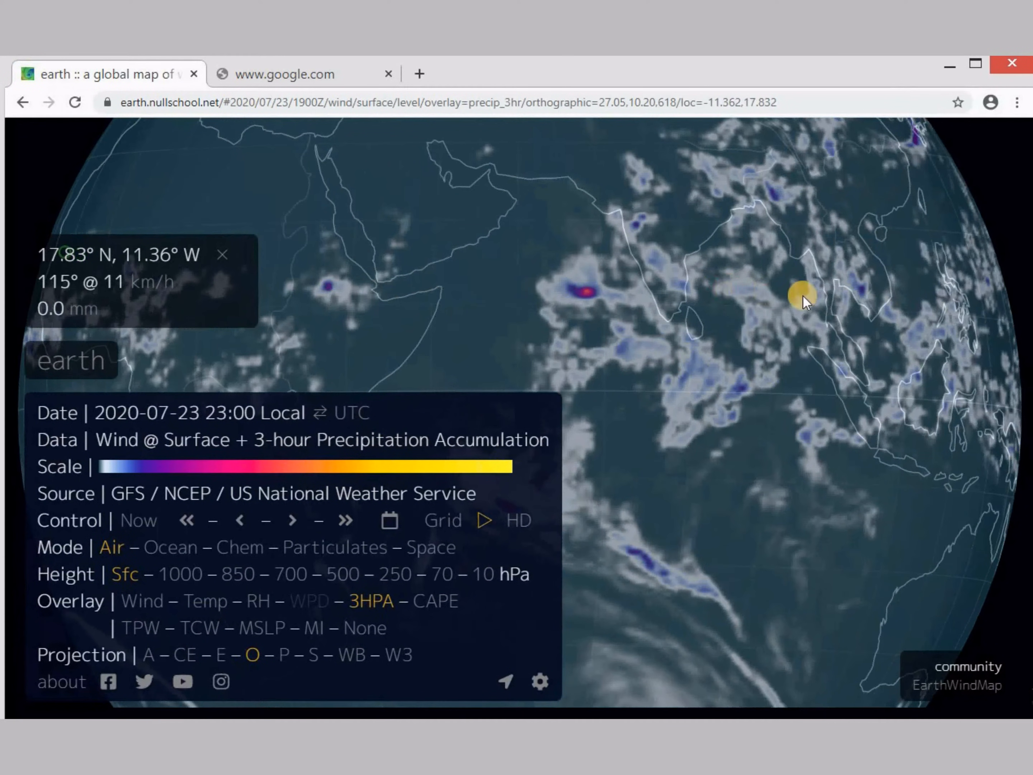
{"action": "left_click_drag", "start_coordinate": [807, 312], "coordinate": [800, 344]}
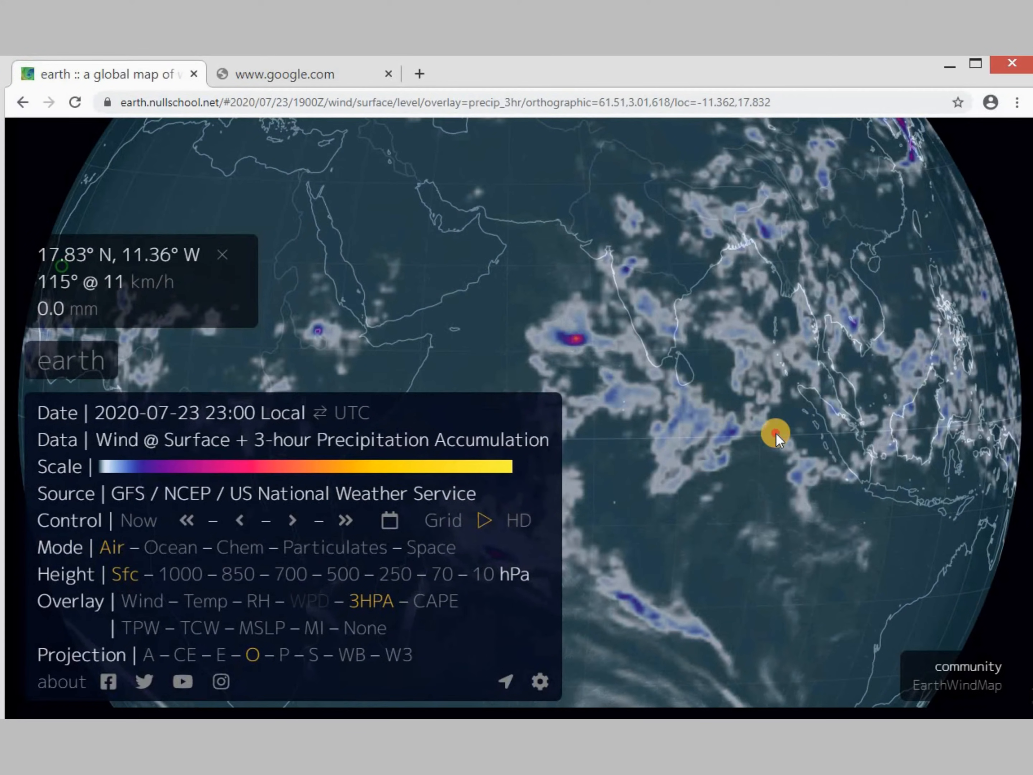
{"action": "left_click_drag", "start_coordinate": [688, 392], "coordinate": [776, 433]}
{"action": "left_click", "coordinate": [819, 347]}
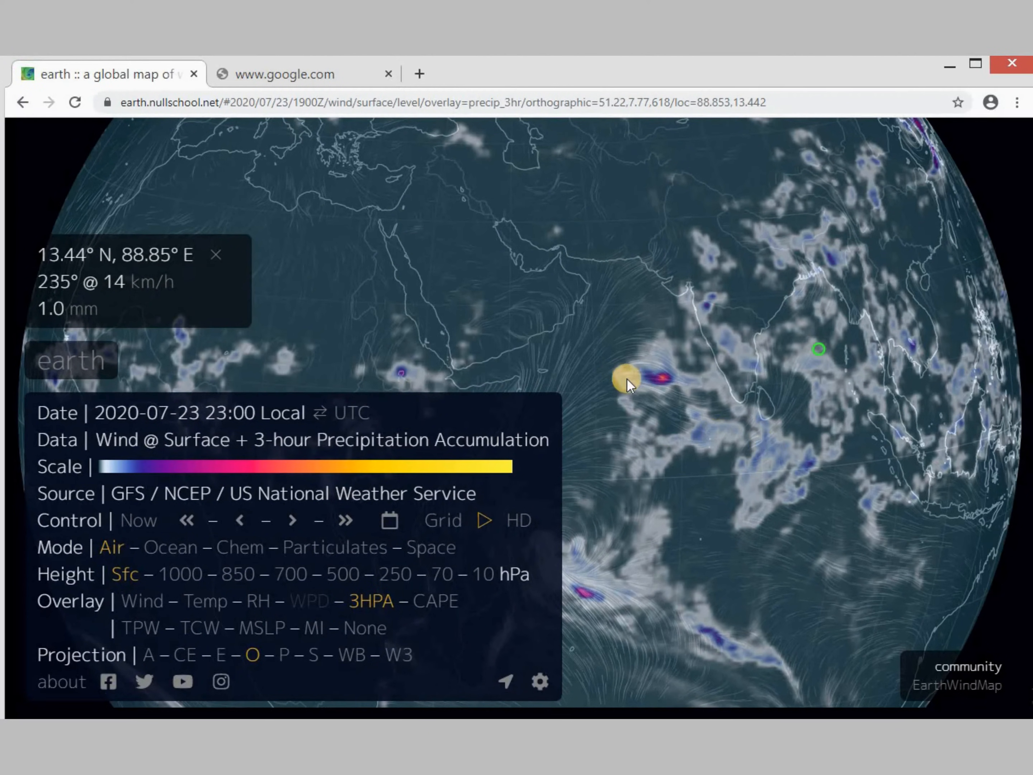
Check the 3-hour precipitation in the Arabian Sea, in the Indian Ocean south of Sri Lanka and near the India–Myanmar border.
{"action": "left_click", "coordinate": [635, 365]}
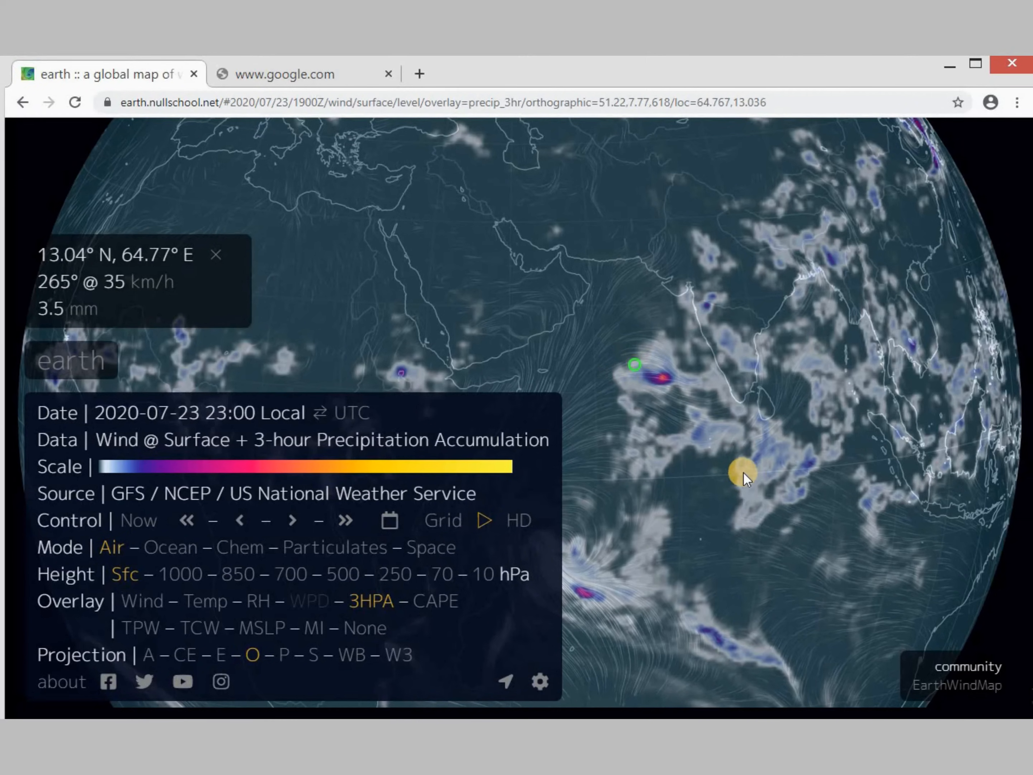
{"action": "left_click", "coordinate": [753, 480]}
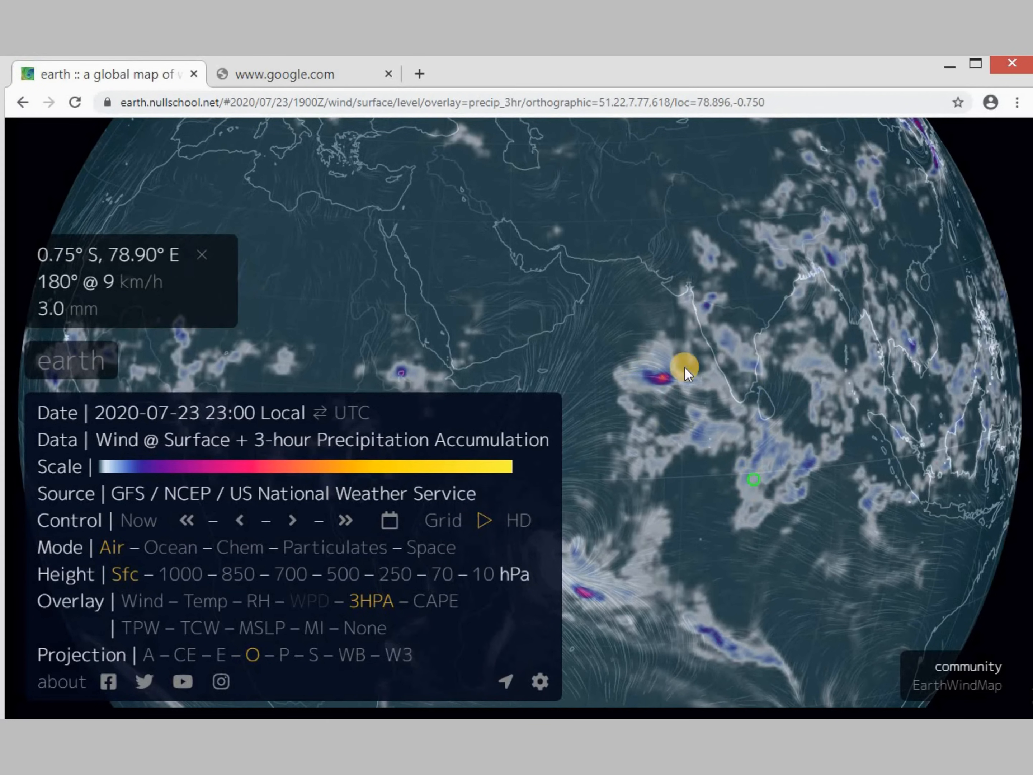
{"action": "left_click", "coordinate": [764, 447]}
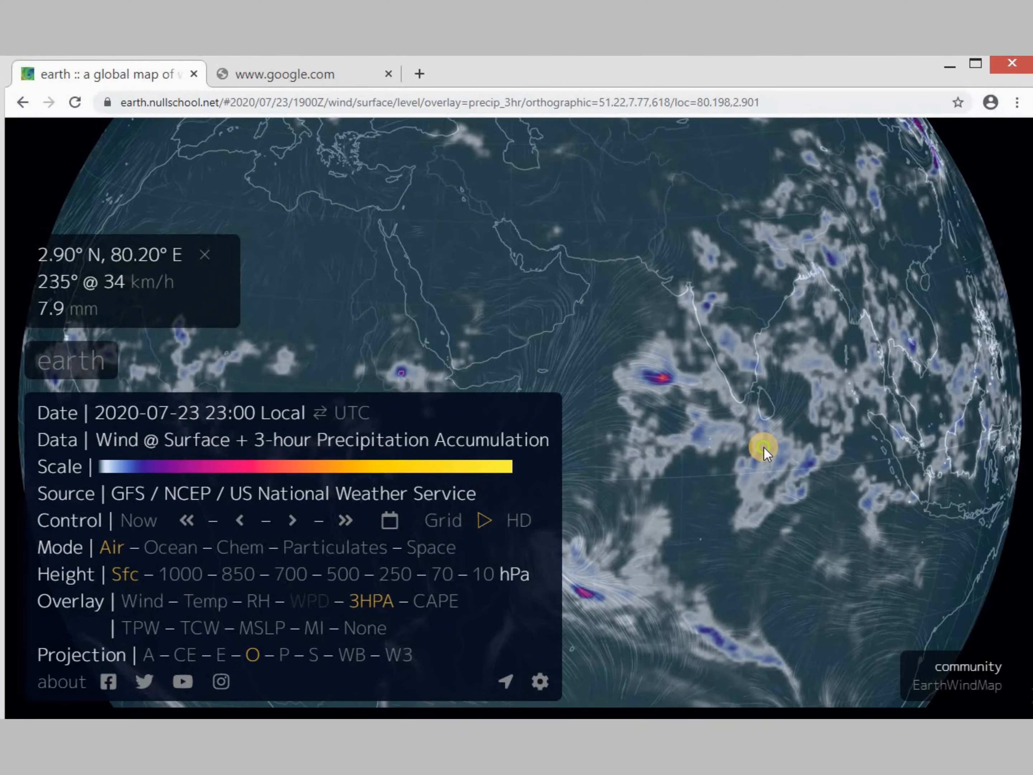
{"action": "left_click", "coordinate": [660, 372]}
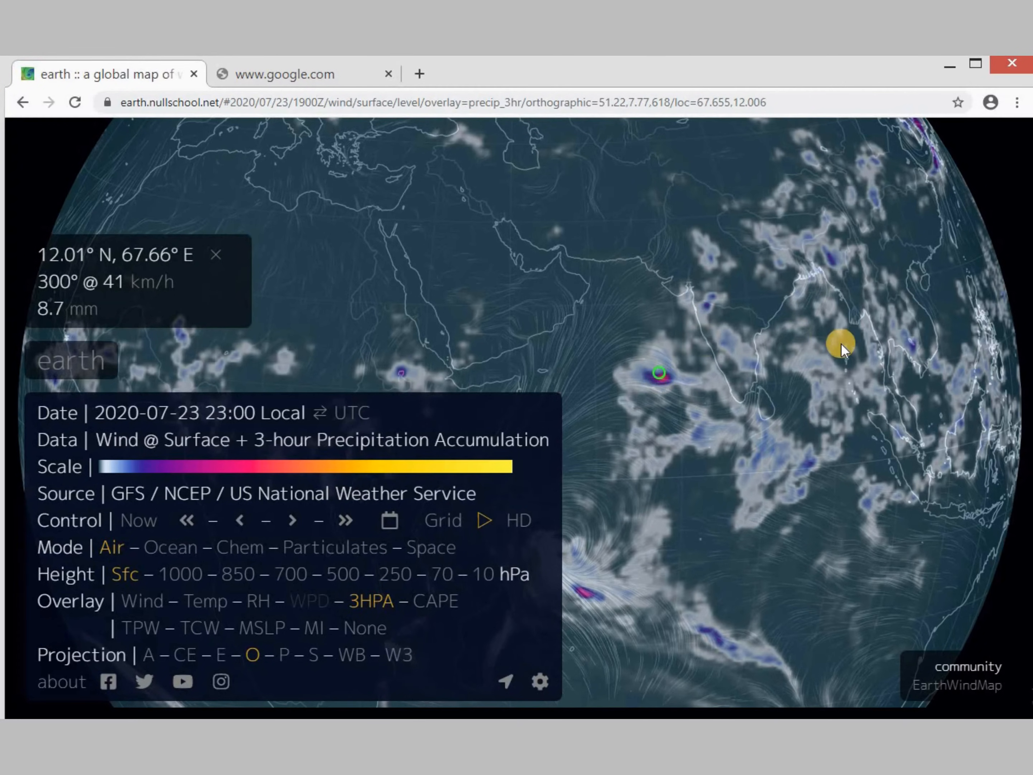
{"action": "mouse_move", "coordinate": [841, 345]}
{"action": "left_mouse_down"}
{"action": "mouse_move", "coordinate": [650, 334]}
{"action": "mouse_move", "coordinate": [594, 312]}
{"action": "mouse_move", "coordinate": [608, 300]}
{"action": "left_mouse_up"}
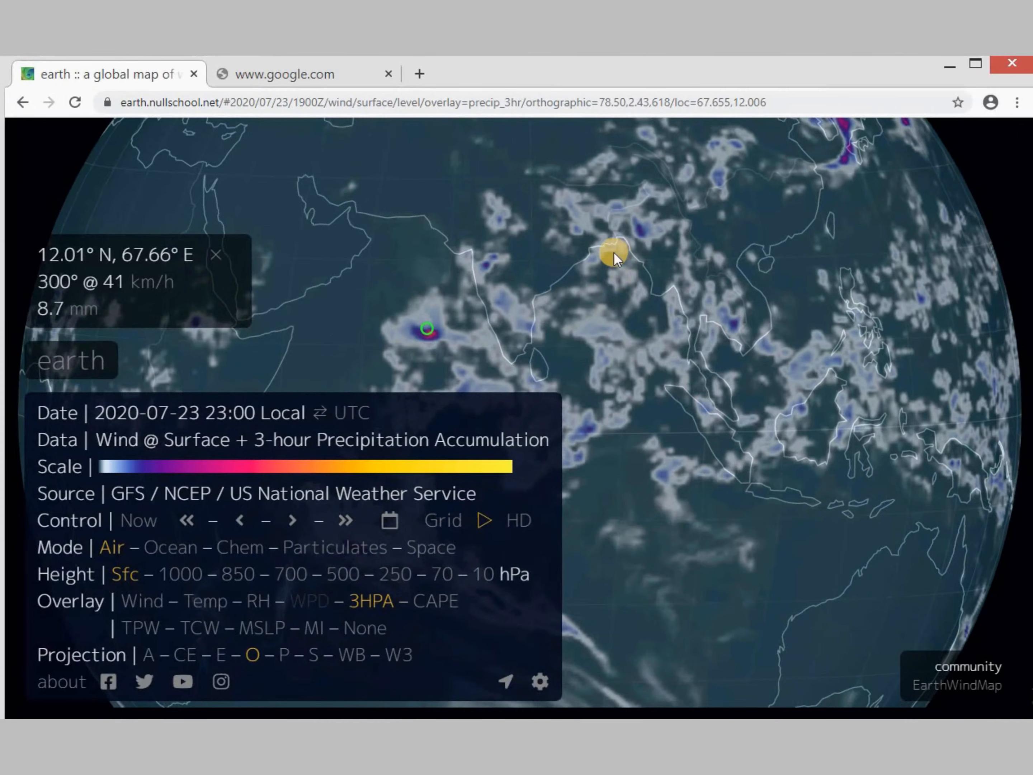
{"action": "left_click", "coordinate": [640, 230]}
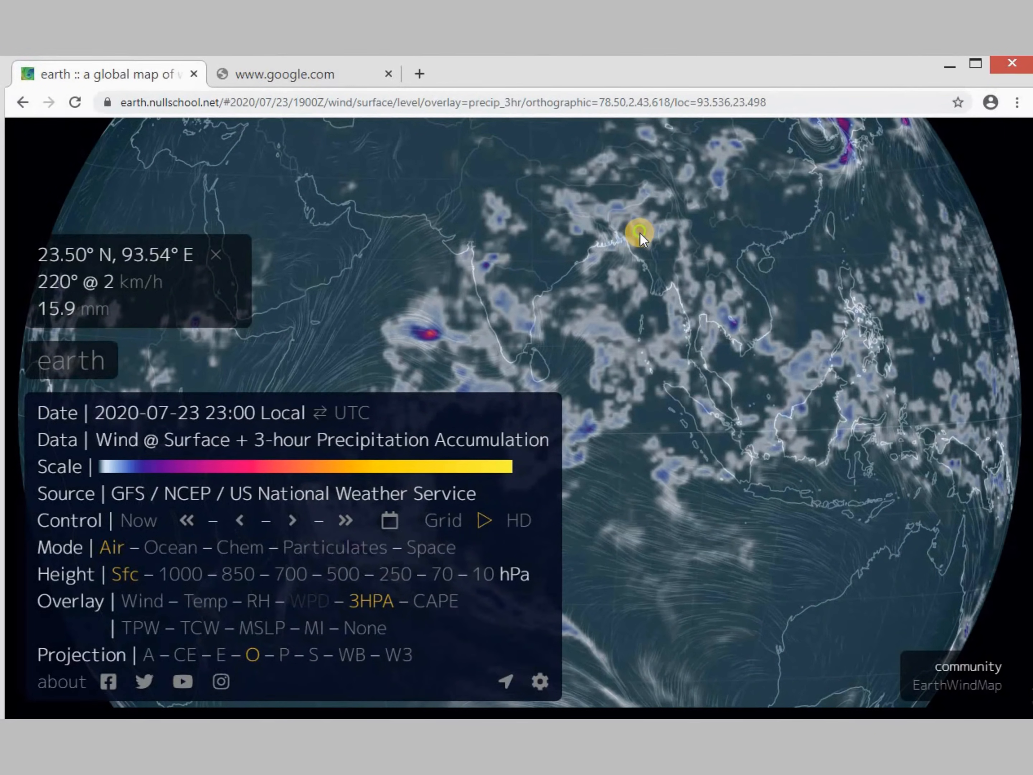
Check the 3-hour precipitation at three points across northern South America and one in the eastern Pacific rain band.
{"action": "left_click_drag", "start_coordinate": [639, 233], "coordinate": [786, 338]}
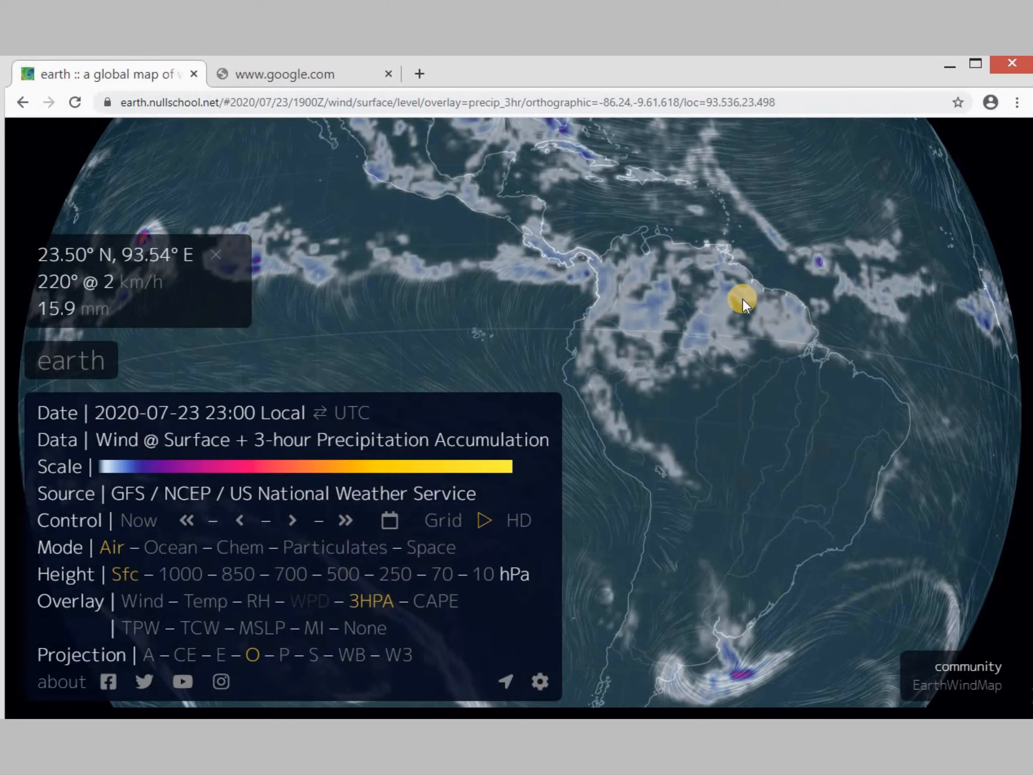
{"action": "left_click", "coordinate": [653, 305]}
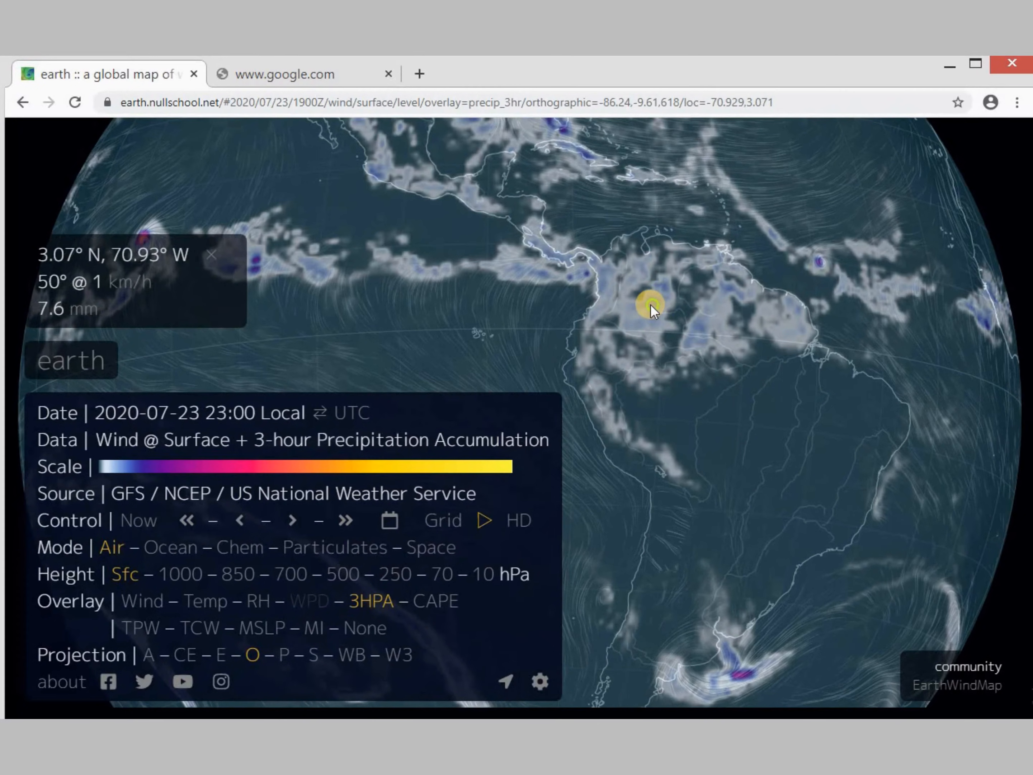
{"action": "left_click", "coordinate": [701, 327]}
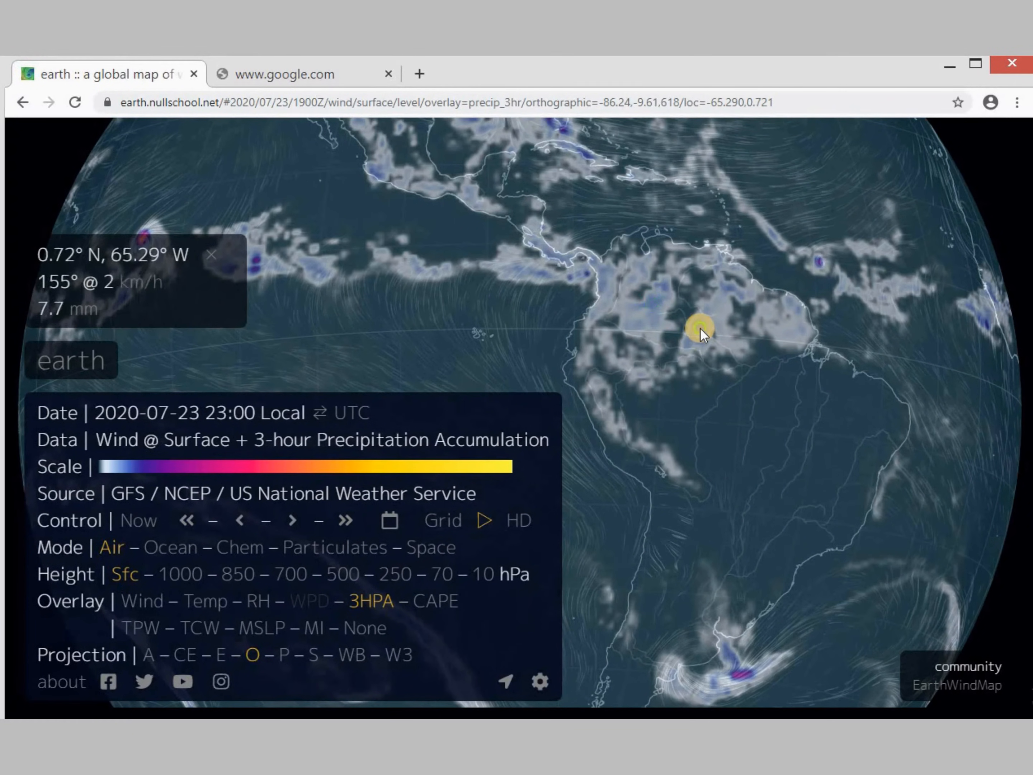
{"action": "left_click", "coordinate": [782, 324]}
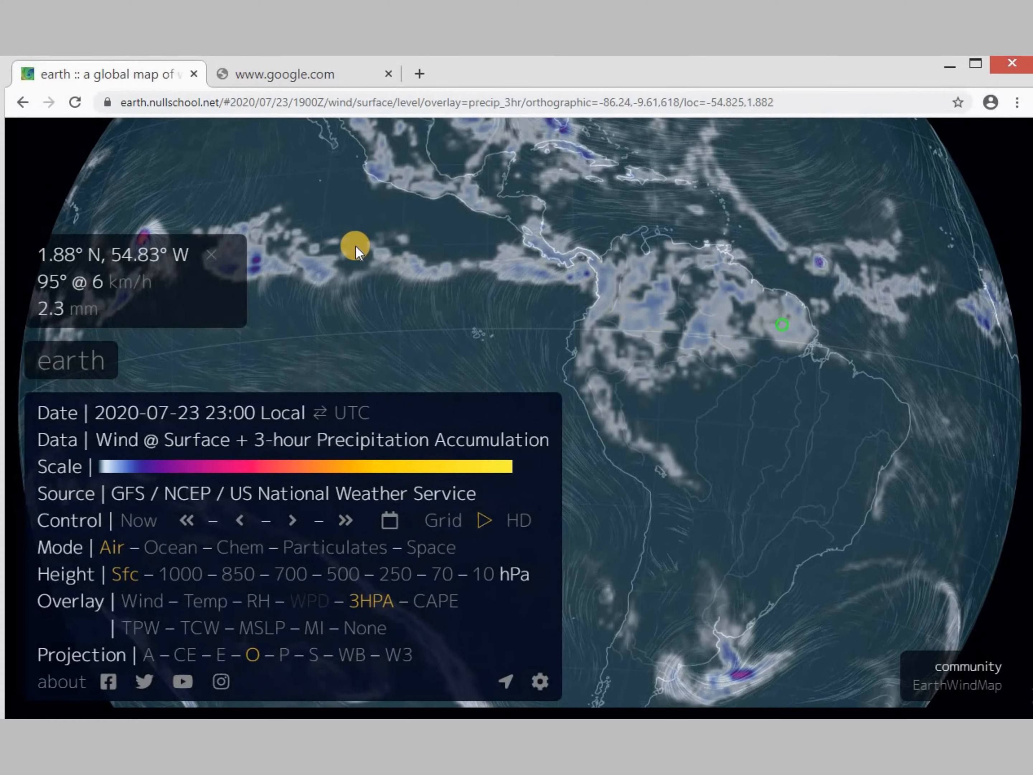
{"action": "left_click_drag", "start_coordinate": [424, 261], "coordinate": [549, 265]}
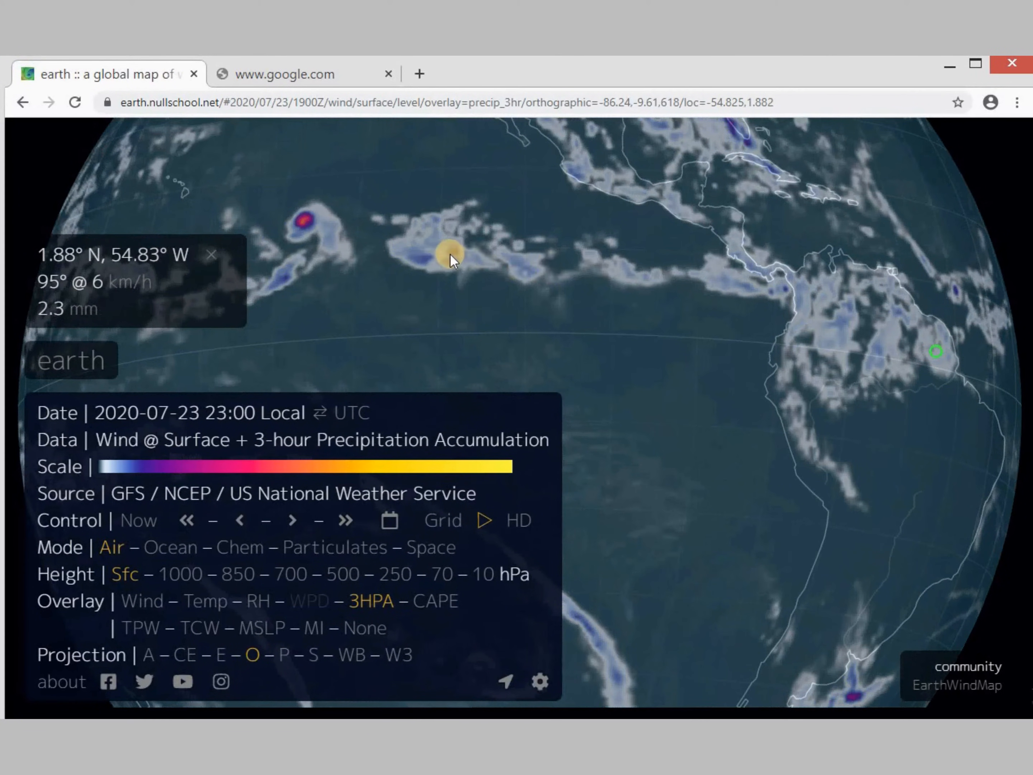
{"action": "left_click", "coordinate": [451, 254]}
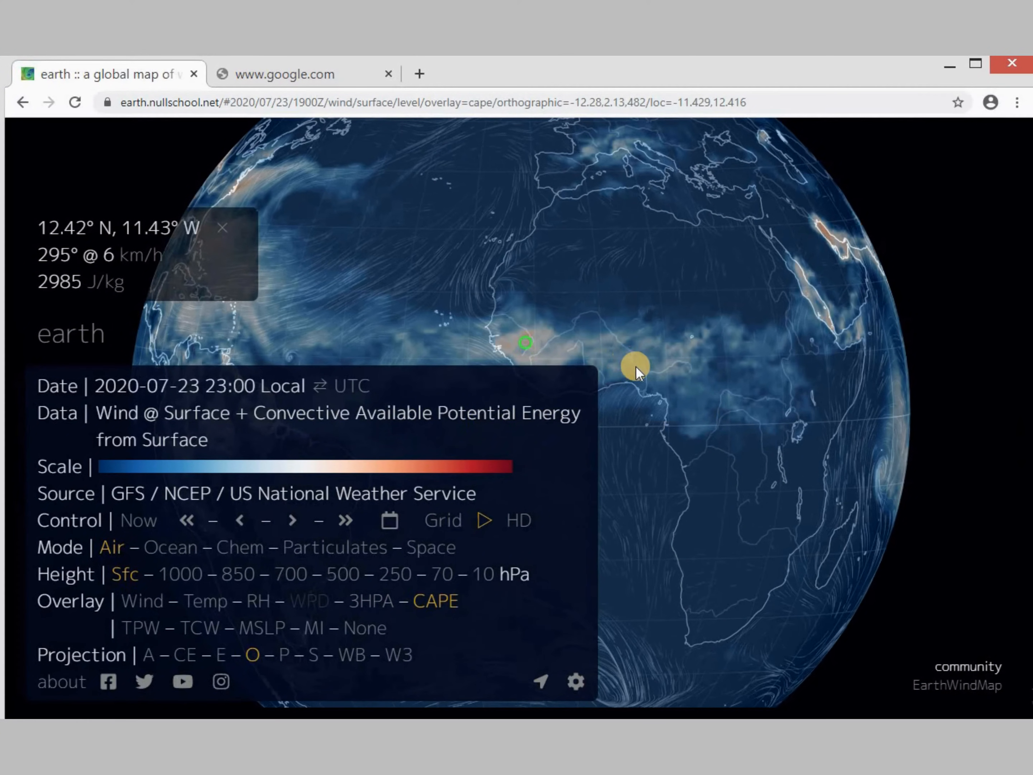
Check the Convective Available Potential Energy (CAPE) at a point in the western Indian Ocean and examine the overlay over the South Atlantic.
{"action": "left_click", "coordinate": [636, 348]}
{"action": "mouse_move", "coordinate": [636, 347]}
{"action": "left_mouse_down"}
{"action": "mouse_move", "coordinate": [667, 292]}
{"action": "mouse_move", "coordinate": [676, 298]}
{"action": "mouse_move", "coordinate": [629, 295]}
{"action": "mouse_move", "coordinate": [639, 332]}
{"action": "mouse_move", "coordinate": [607, 336]}
{"action": "left_mouse_up"}
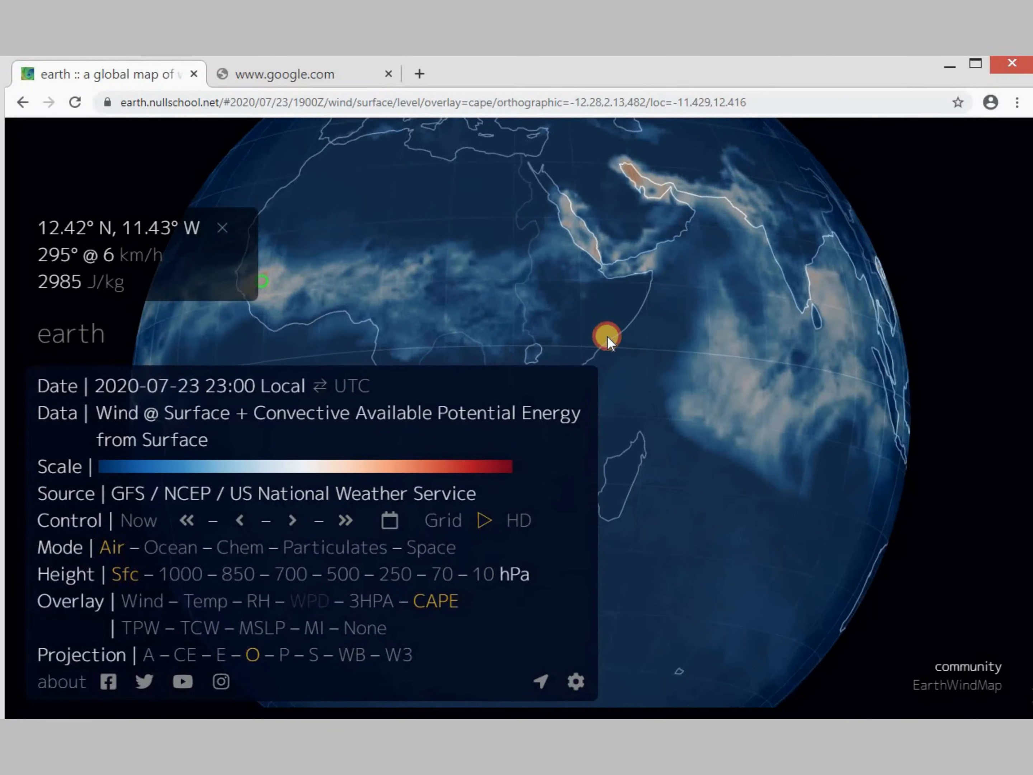
{"action": "left_click", "coordinate": [742, 391]}
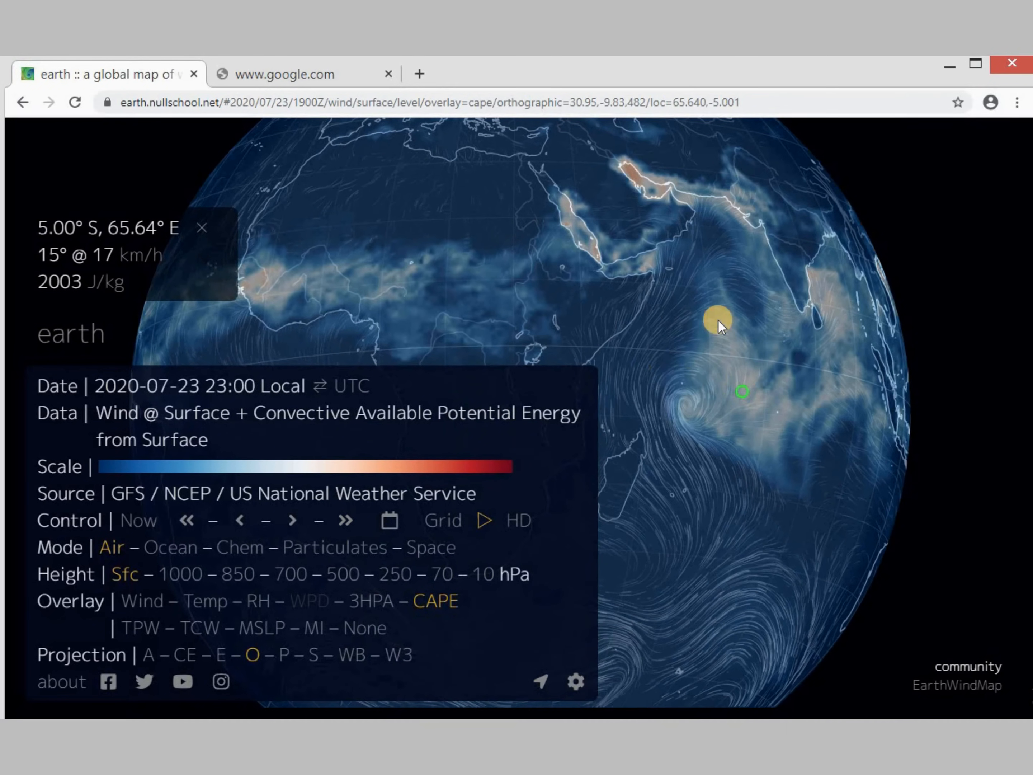
{"action": "left_click_drag", "start_coordinate": [770, 390], "coordinate": [1026, 401]}
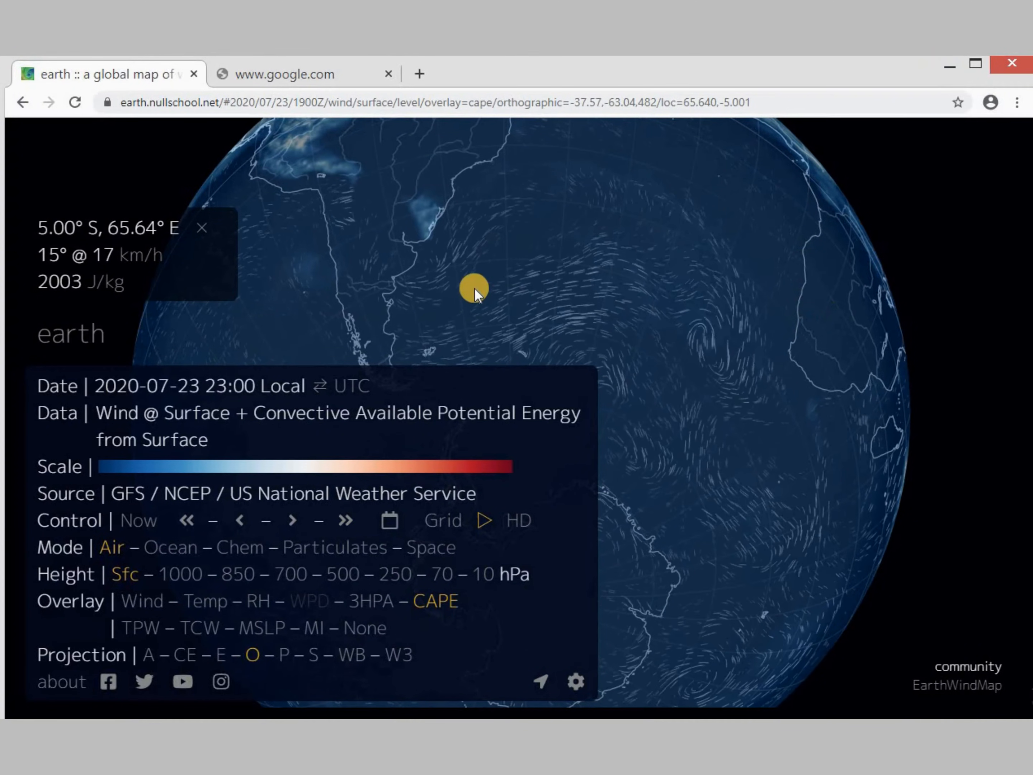
Check the CAPE at a point in the northern Amazon, two points around the northeastern Caribbean and one in the Sahara.
{"action": "left_click_drag", "start_coordinate": [480, 285], "coordinate": [513, 370]}
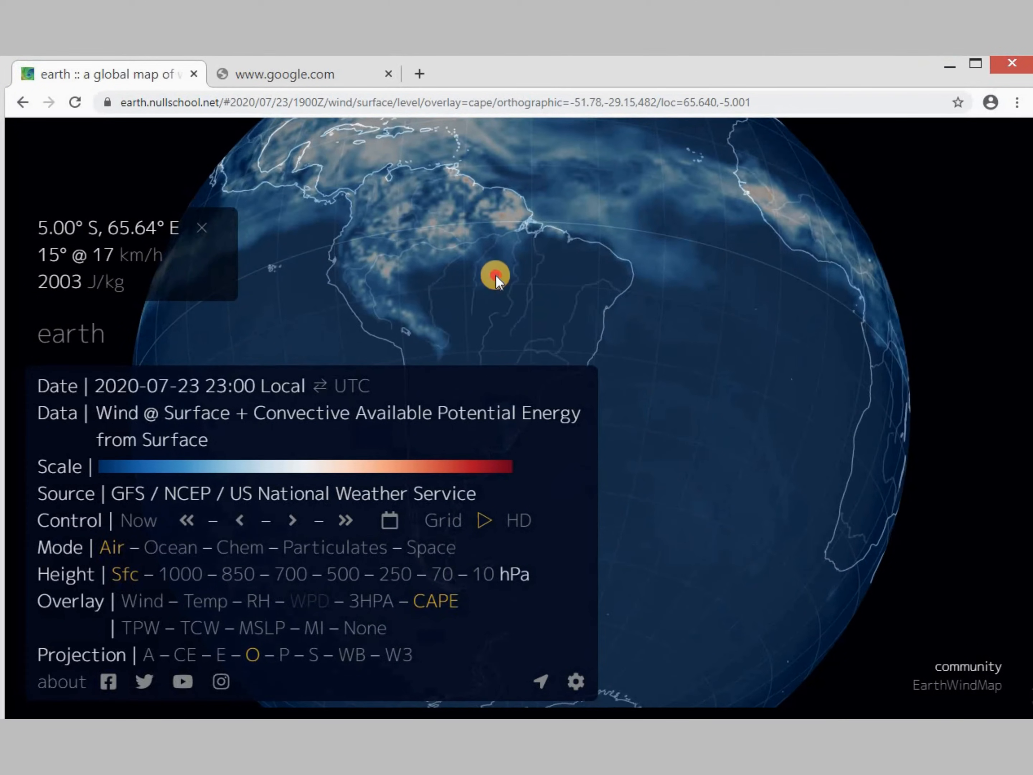
{"action": "left_click_drag", "start_coordinate": [496, 274], "coordinate": [556, 338]}
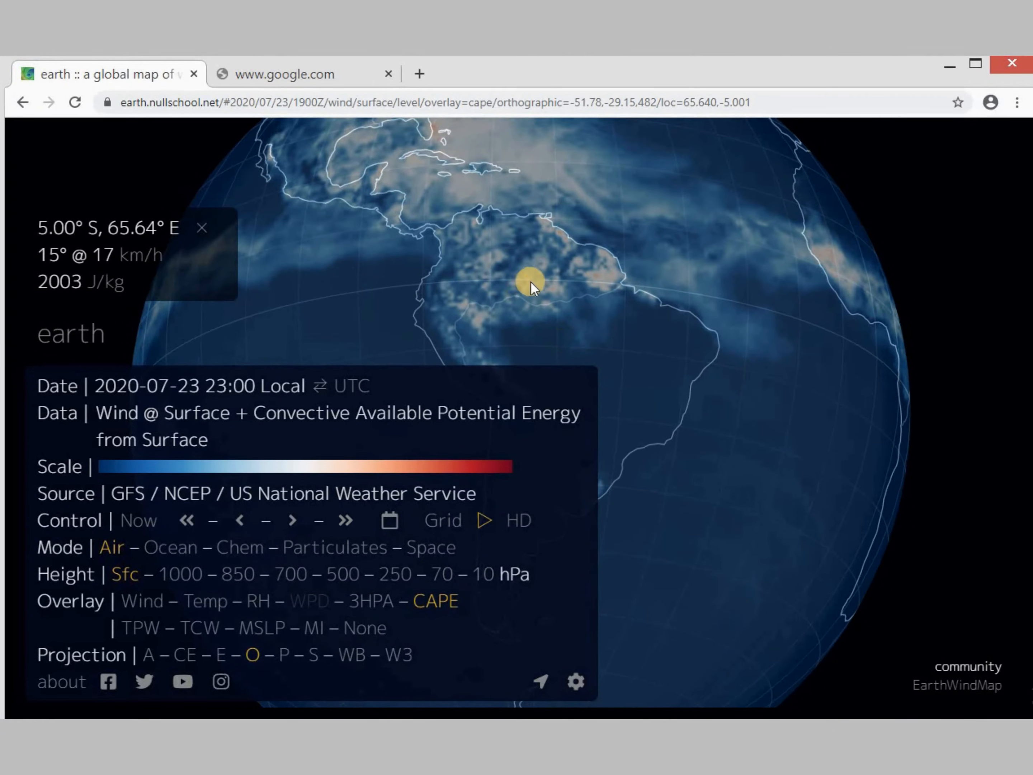
{"action": "left_click", "coordinate": [544, 281]}
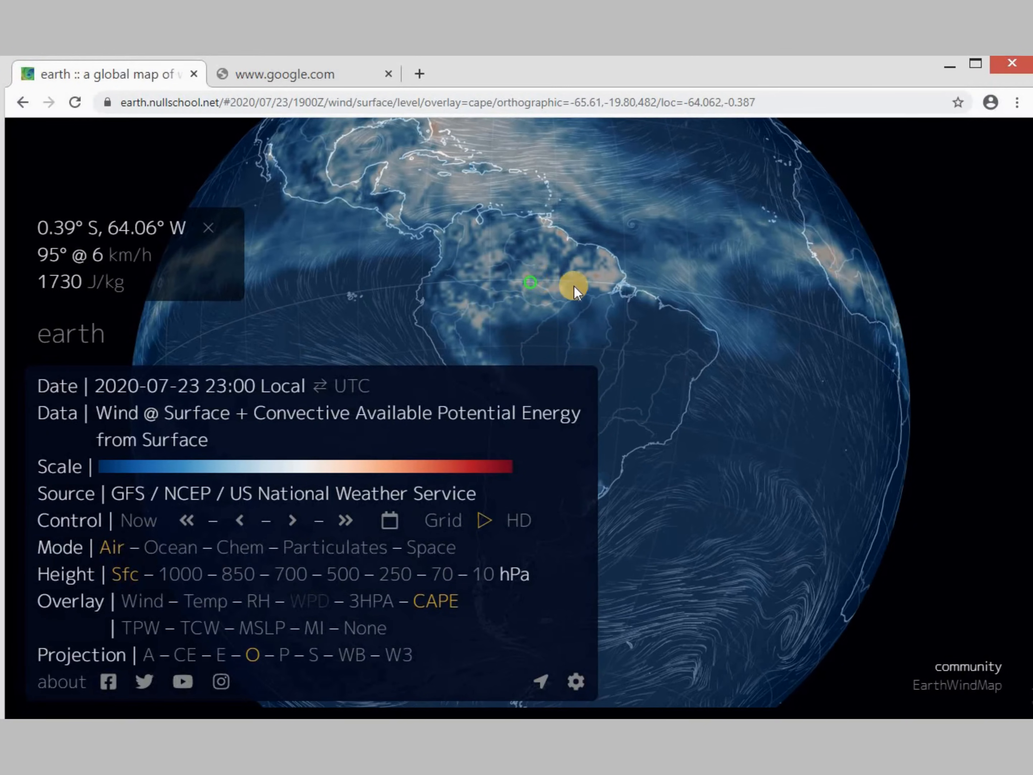
{"action": "left_click_drag", "start_coordinate": [565, 316], "coordinate": [414, 154]}
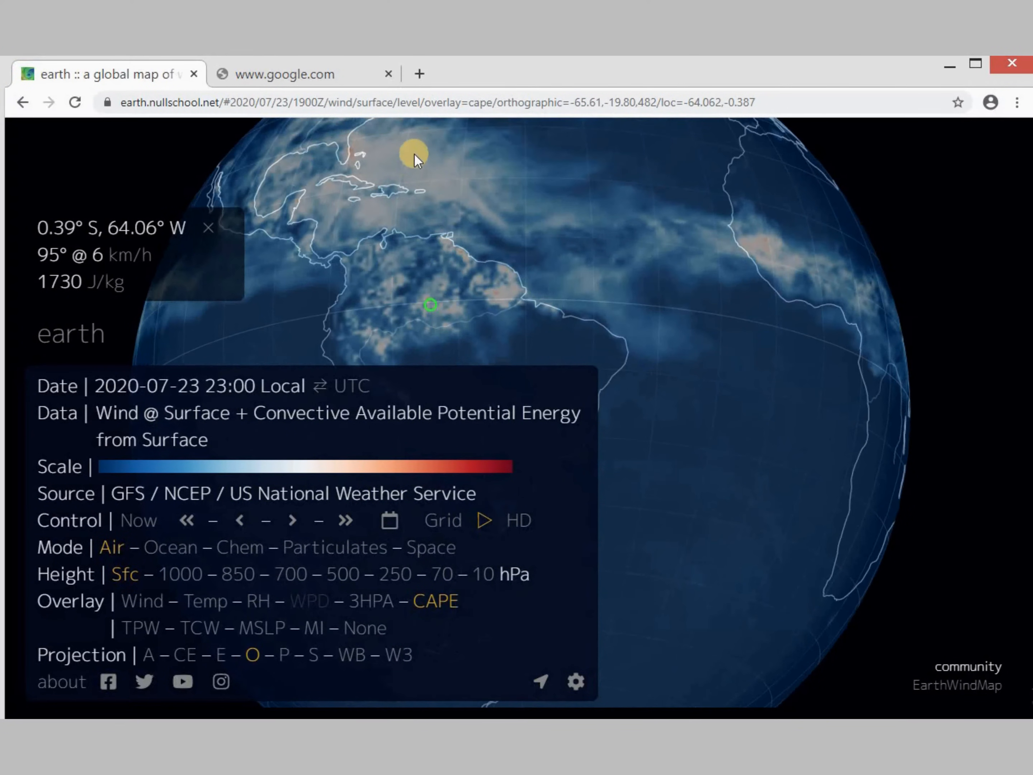
{"action": "left_click", "coordinate": [441, 188]}
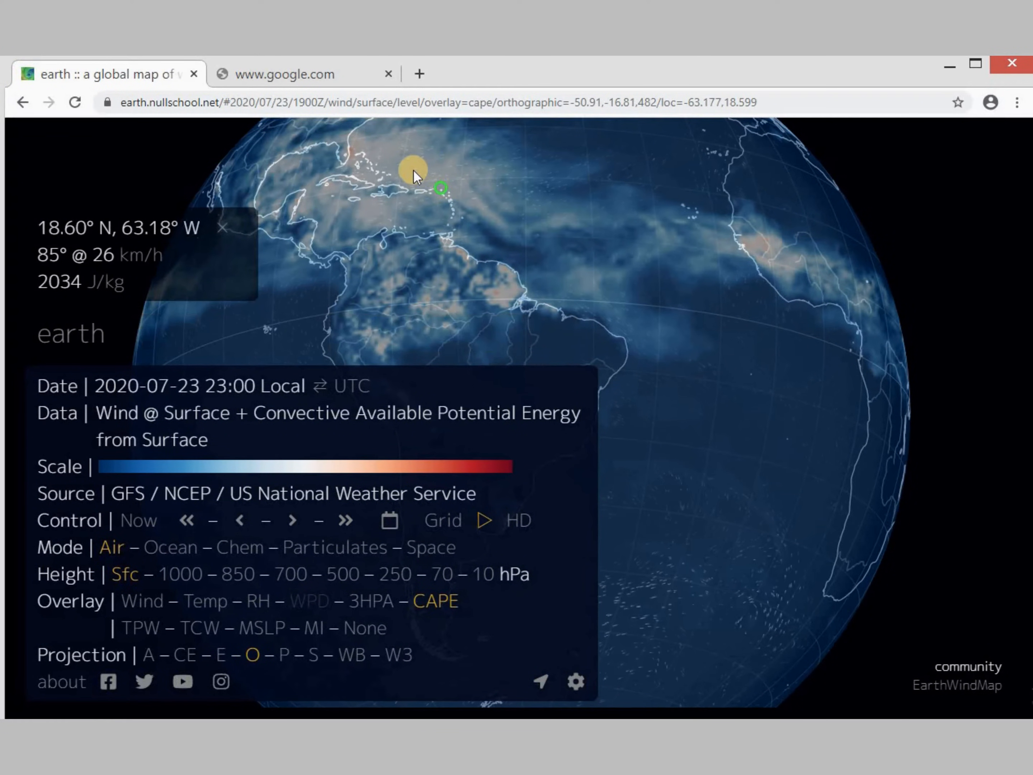
{"action": "left_click", "coordinate": [413, 170]}
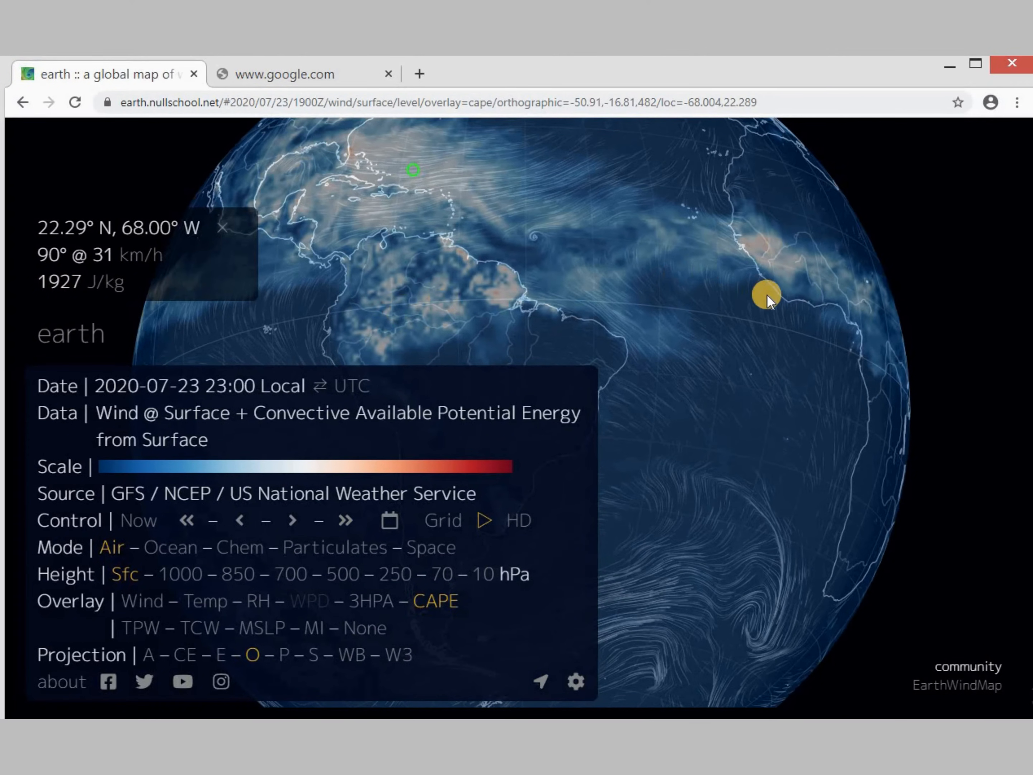
{"action": "left_click_drag", "start_coordinate": [634, 293], "coordinate": [694, 342]}
{"action": "left_click", "coordinate": [626, 256]}
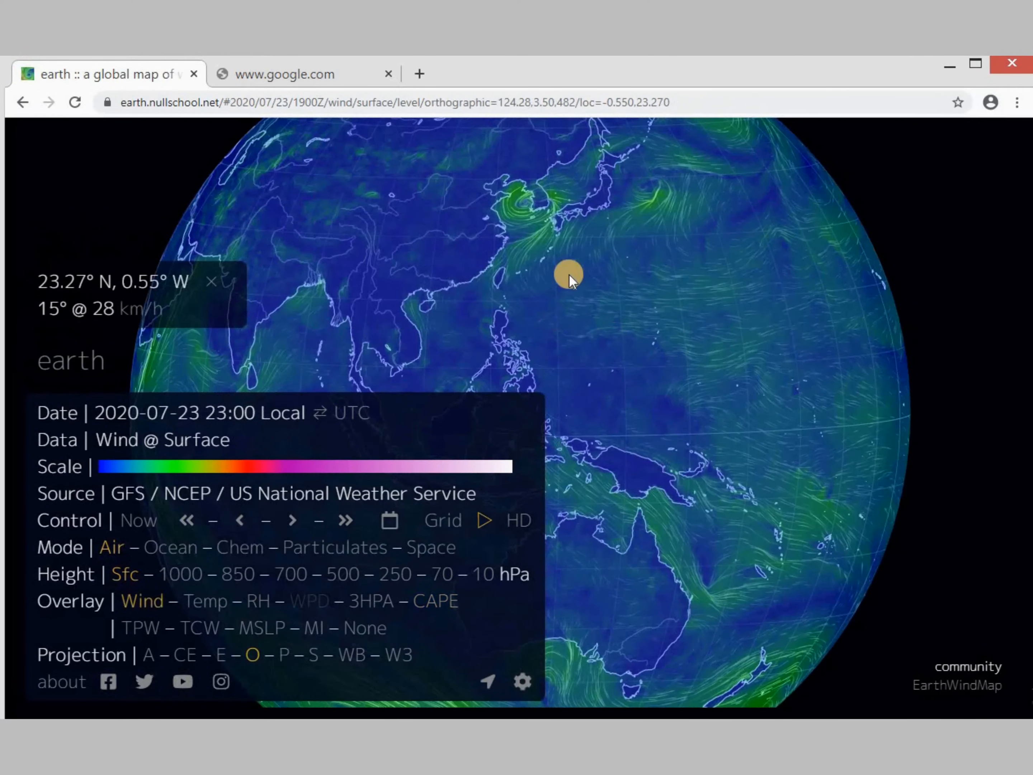
Examine the surface wind from the western Pacific to the Indian Ocean and check it at a point northeast of Madagascar.
{"action": "left_click_drag", "start_coordinate": [689, 431], "coordinate": [535, 310]}
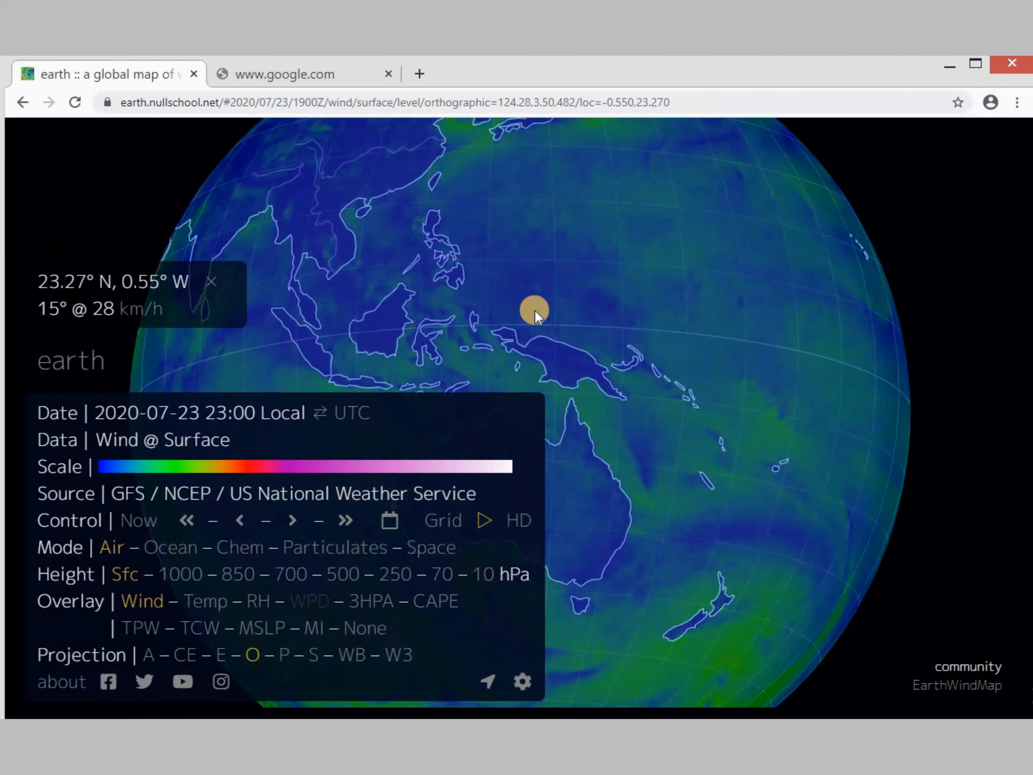
{"action": "left_click_drag", "start_coordinate": [759, 429], "coordinate": [621, 376]}
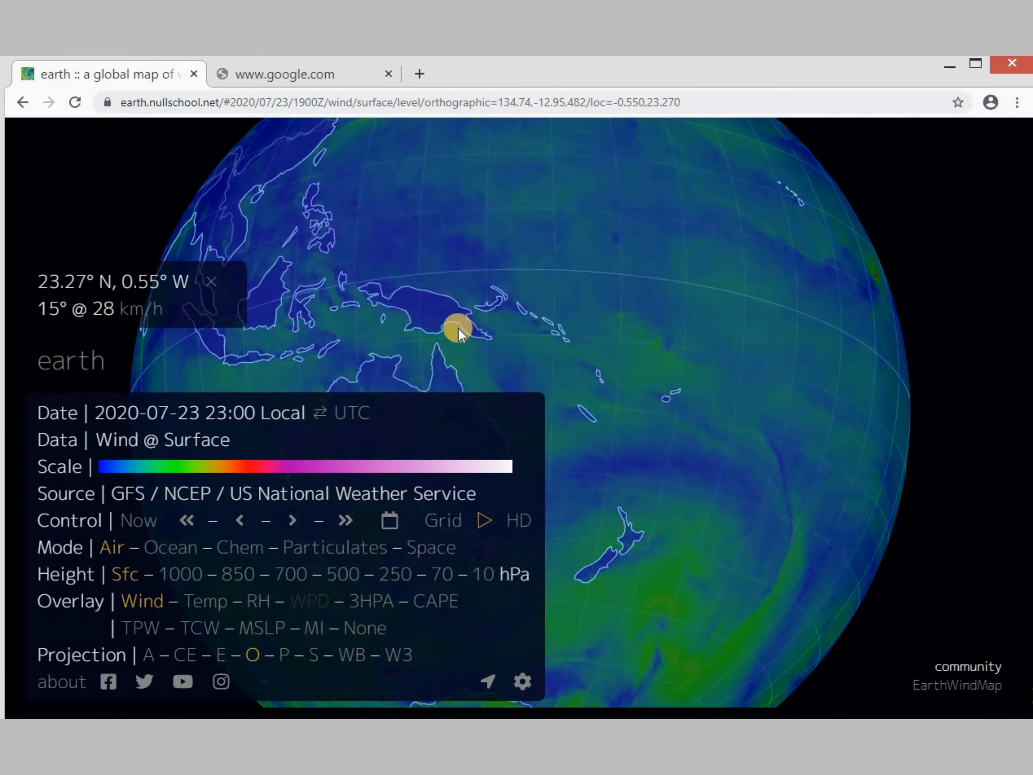
{"action": "left_click_drag", "start_coordinate": [506, 321], "coordinate": [609, 341]}
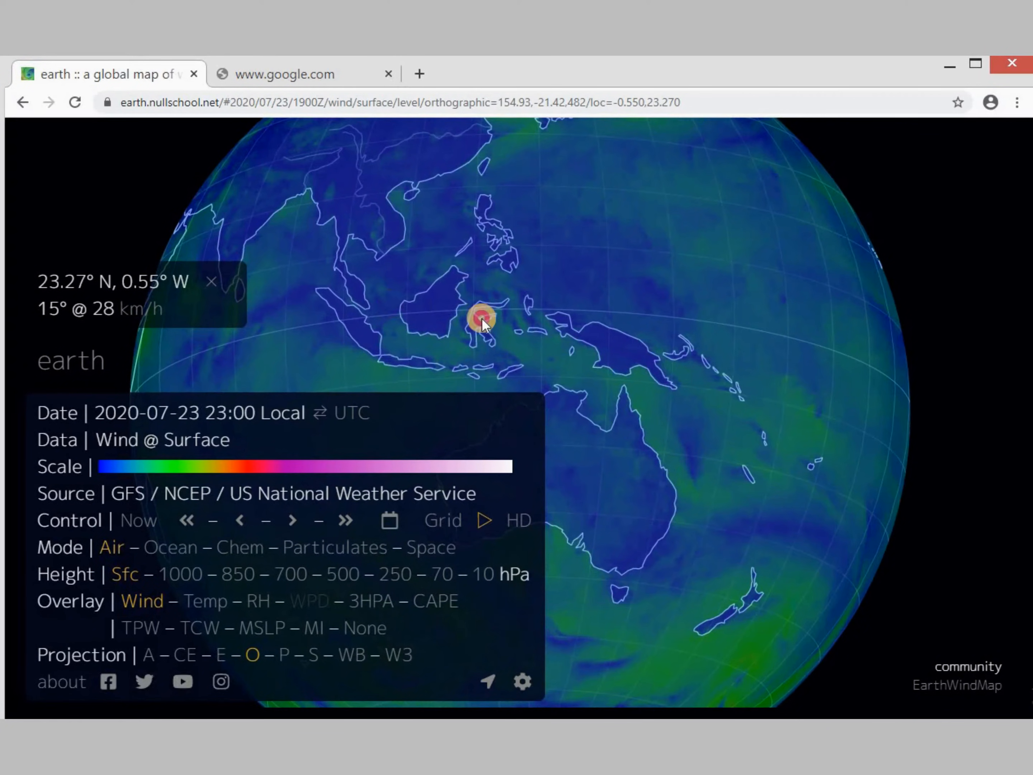
{"action": "left_click_drag", "start_coordinate": [482, 318], "coordinate": [615, 324]}
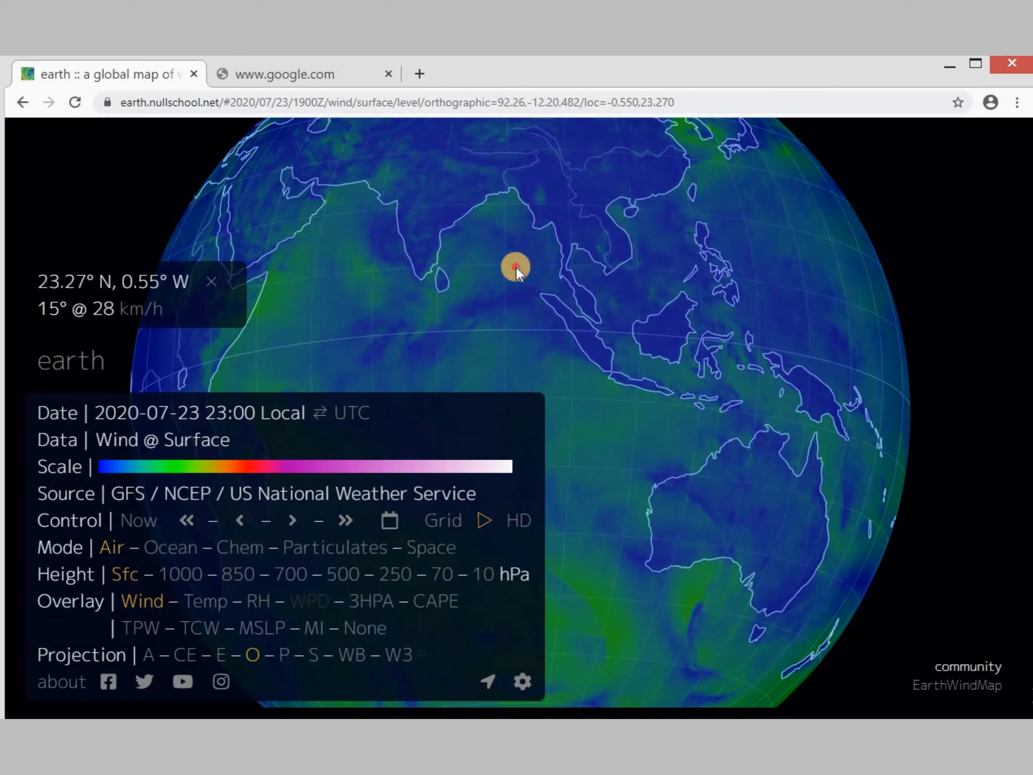
{"action": "left_click_drag", "start_coordinate": [516, 267], "coordinate": [516, 271]}
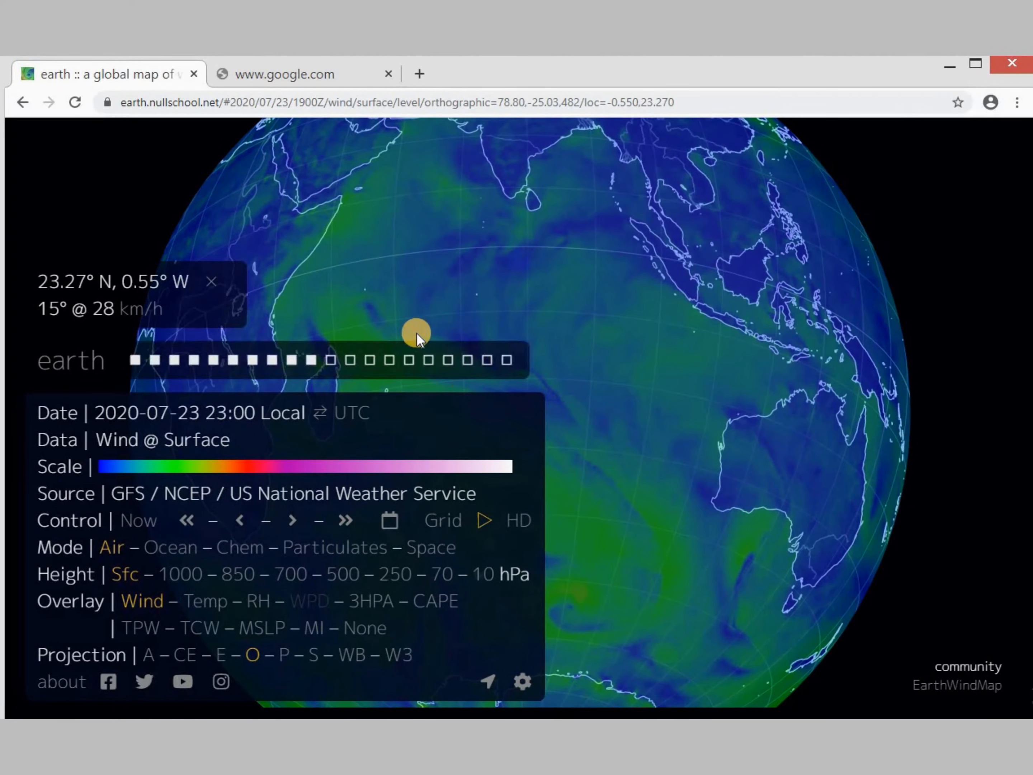
{"action": "left_click", "coordinate": [431, 332]}
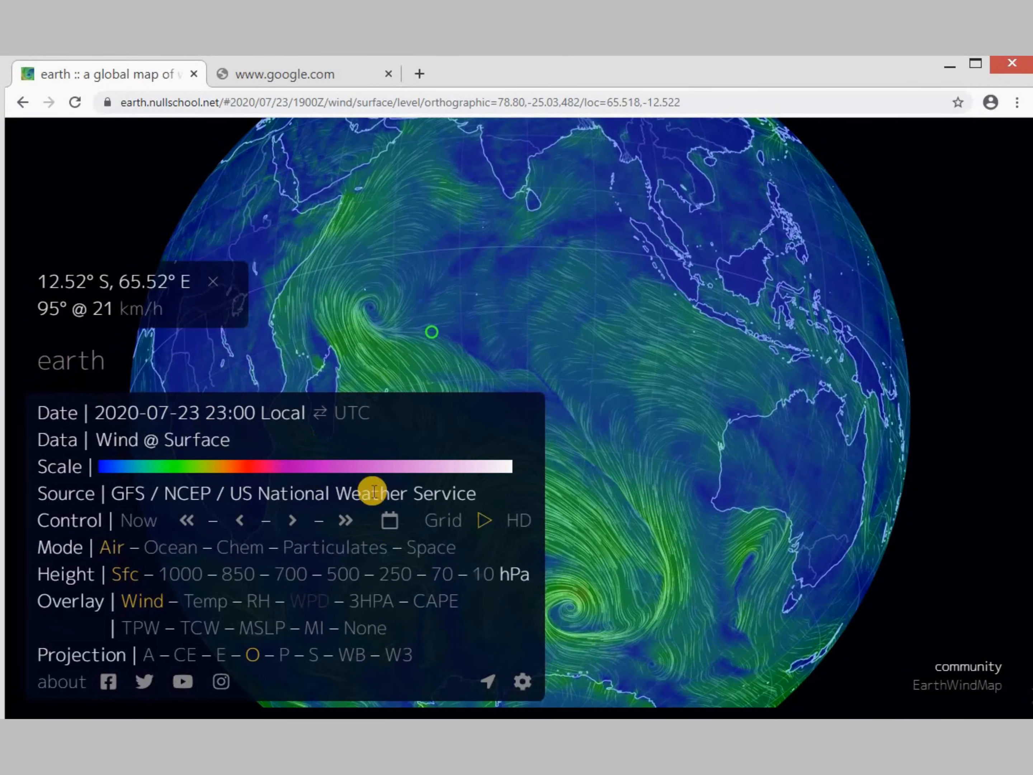
Hide the map's control menu and examine the surface wind patterns over the Indian Ocean and the Atlantic.
{"action": "left_click", "coordinate": [72, 365]}
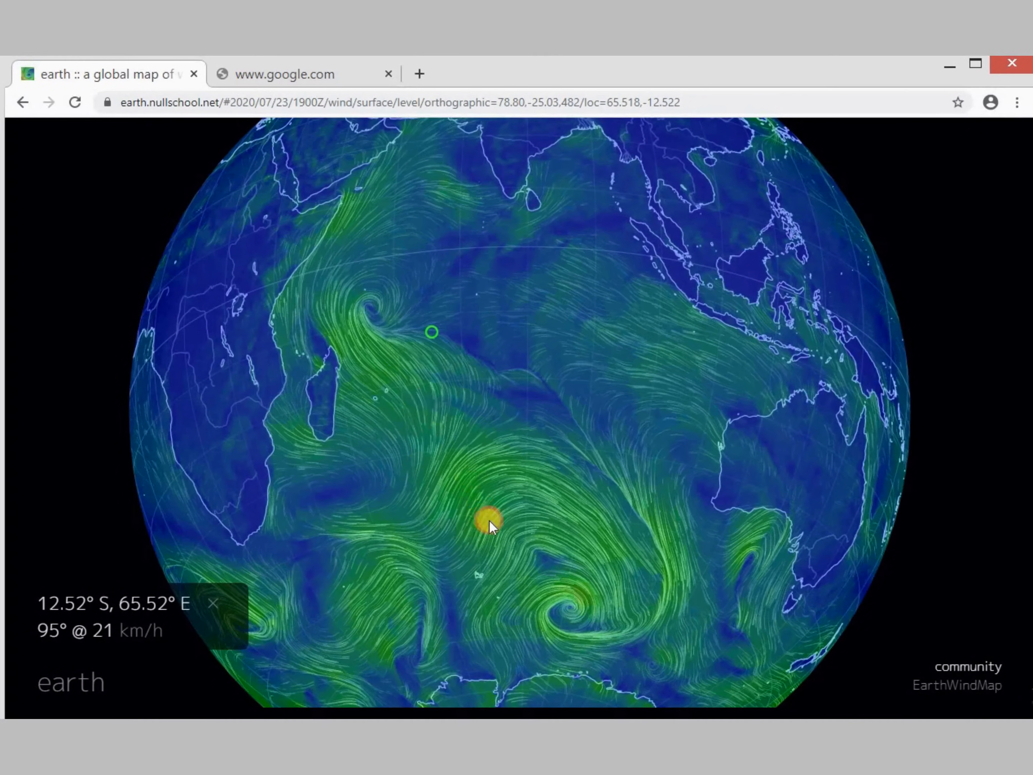
{"action": "mouse_move", "coordinate": [377, 344]}
{"action": "left_mouse_down"}
{"action": "mouse_move", "coordinate": [561, 478]}
{"action": "mouse_move", "coordinate": [392, 394]}
{"action": "mouse_move", "coordinate": [488, 437]}
{"action": "mouse_move", "coordinate": [303, 405]}
{"action": "left_mouse_up"}
{"action": "left_click_drag", "start_coordinate": [497, 422], "coordinate": [496, 422]}
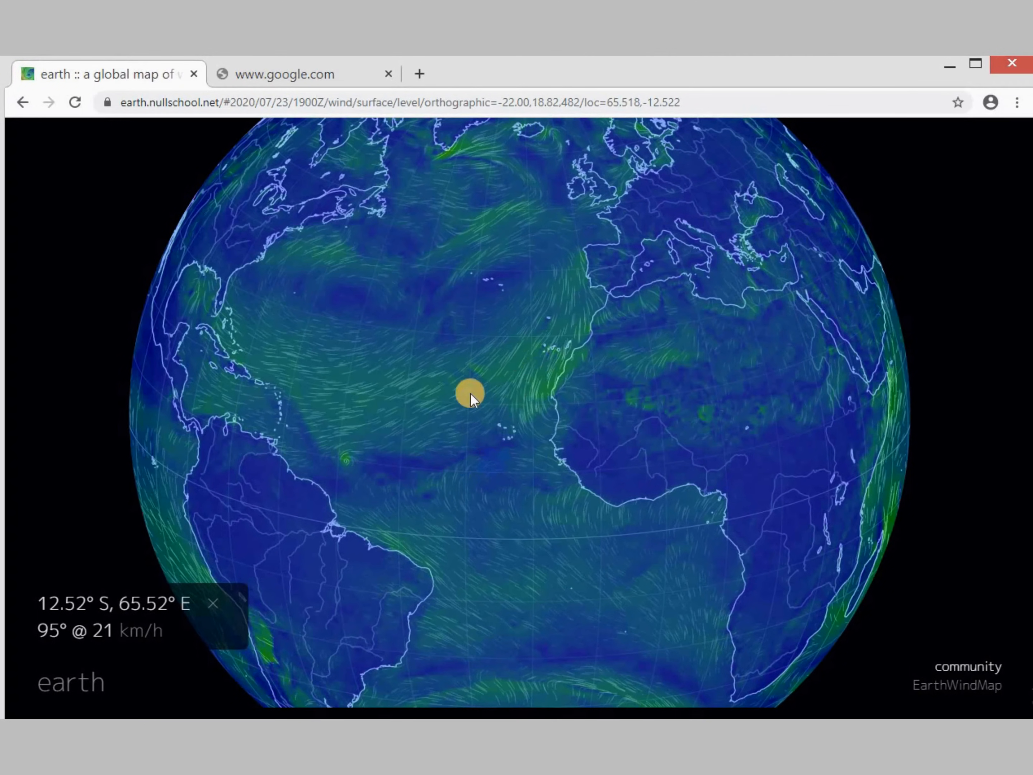
{"action": "left_click_drag", "start_coordinate": [377, 487], "coordinate": [420, 484]}
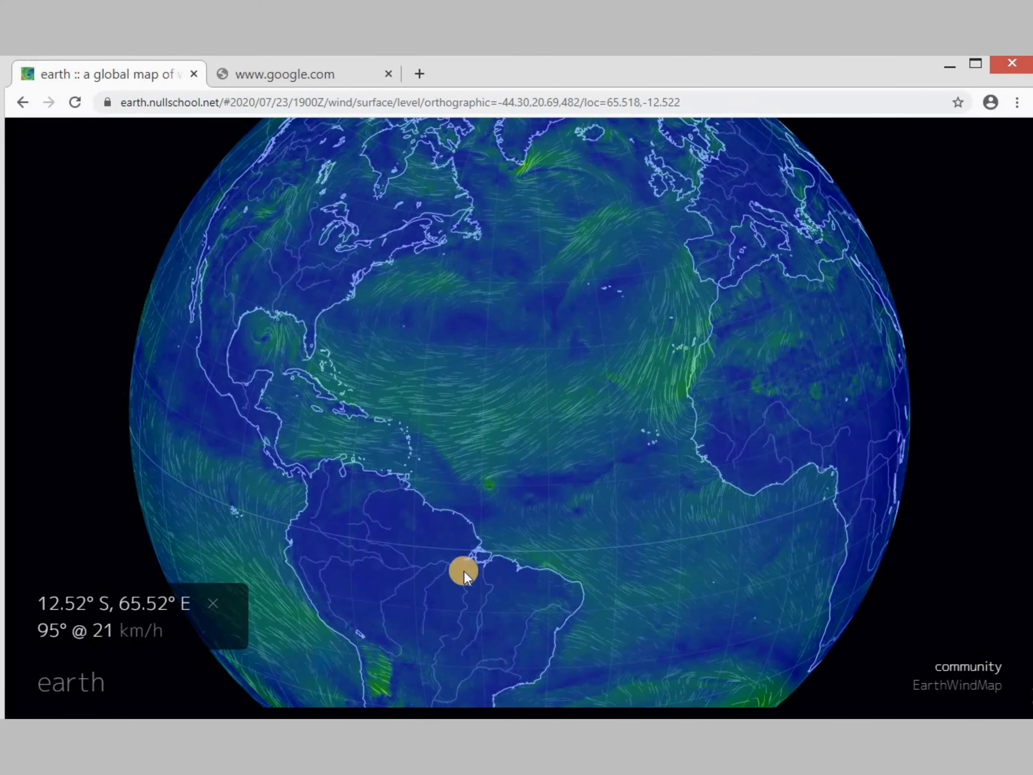
Reopen the control menu and display the wind at the 250 hPa height over the Atlantic.
{"action": "left_click", "coordinate": [69, 693]}
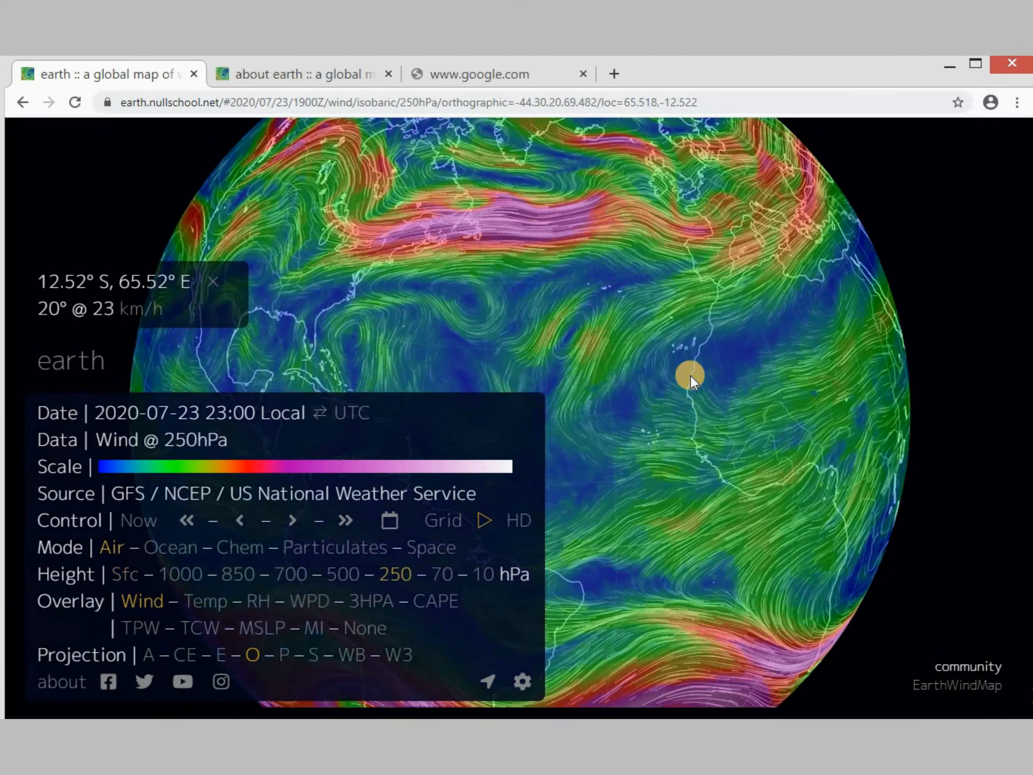
{"action": "left_click_drag", "start_coordinate": [689, 375], "coordinate": [594, 303]}
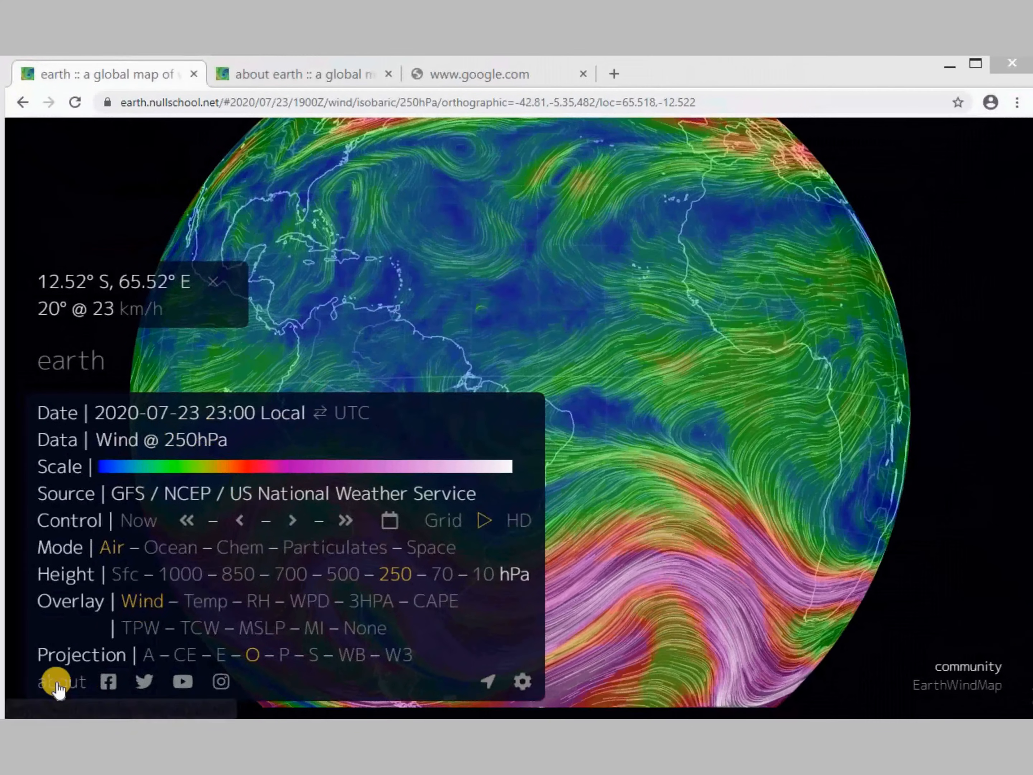
Switch to the about page and read the table of pressure levels and altitudes, including the 250 hPa jet stream entry.
{"action": "left_click", "coordinate": [287, 84]}
{"action": "scroll", "coordinate": [402, 305], "scroll_direction": "up", "scroll_amount": 10}
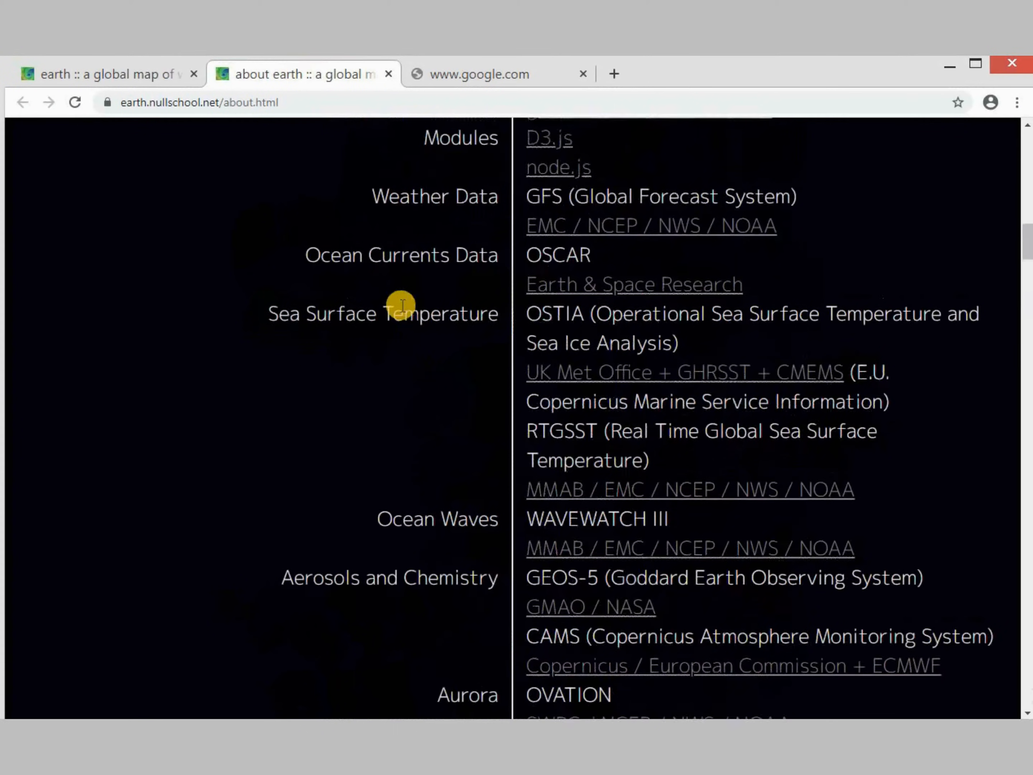
{"action": "scroll", "coordinate": [402, 305], "scroll_direction": "down", "scroll_amount": 1}
{"action": "scroll", "coordinate": [402, 305], "scroll_direction": "down", "scroll_amount": 15}
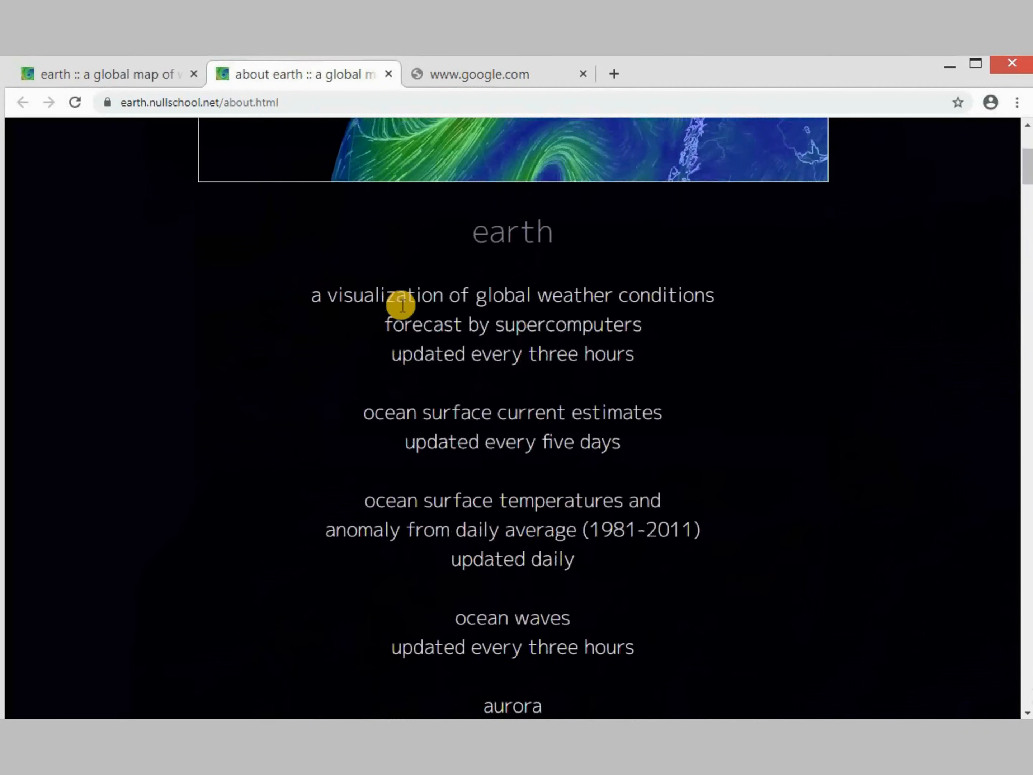
{"action": "scroll", "coordinate": [402, 305], "scroll_direction": "down", "scroll_amount": 18}
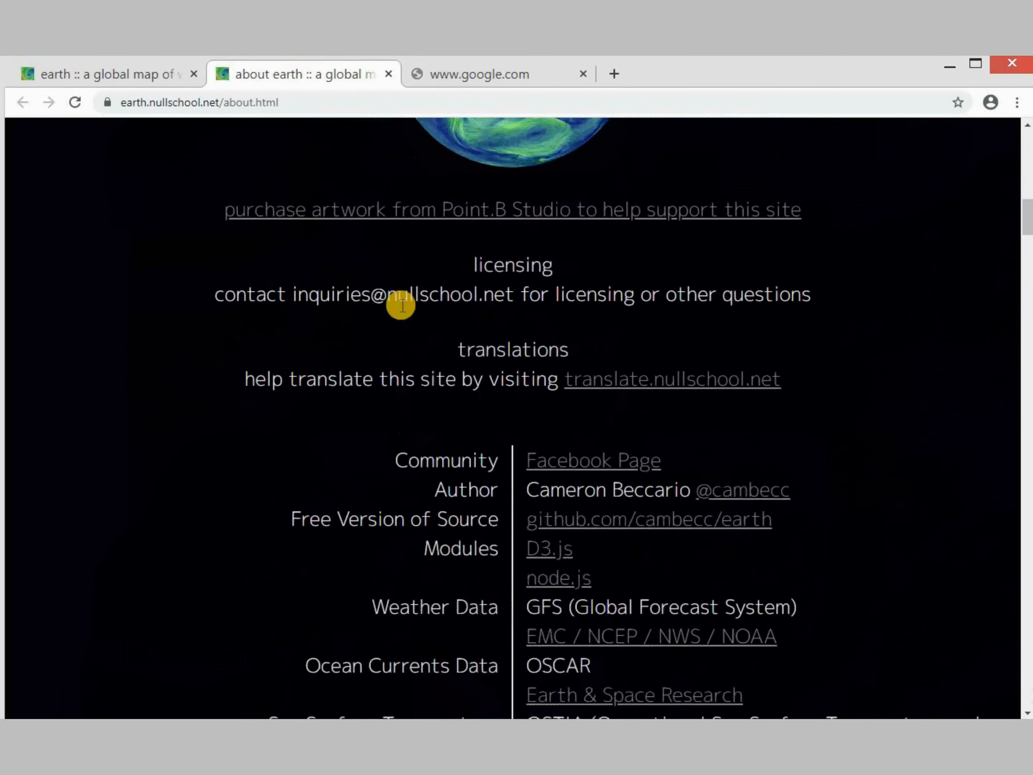
{"action": "scroll", "coordinate": [402, 305], "scroll_direction": "down", "scroll_amount": 15}
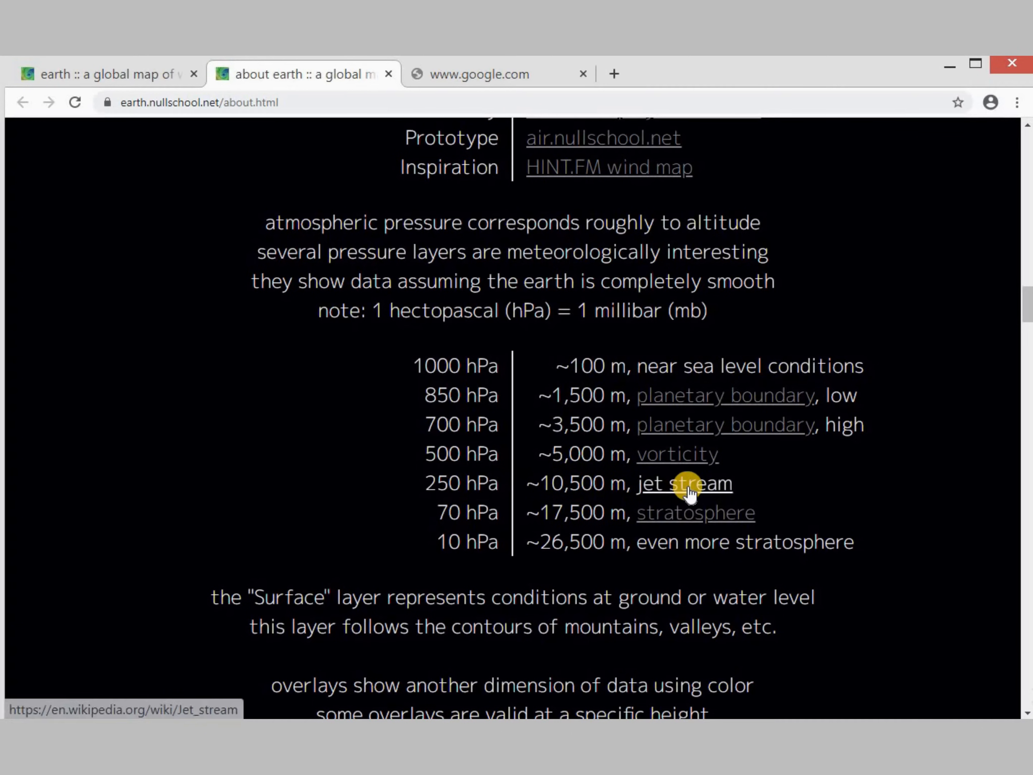
{"action": "left_click", "coordinate": [660, 488]}
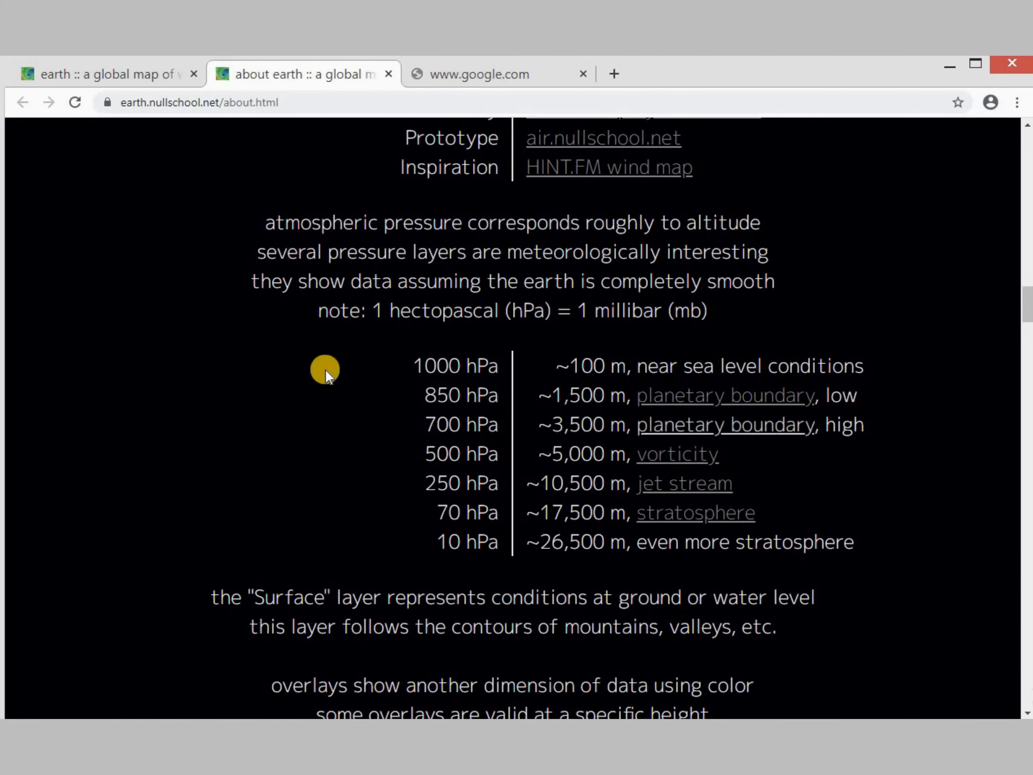
Return to the globe and check the 250 hPa wind at two South Atlantic points and one in the southeastern Pacific.
{"action": "left_click", "coordinate": [126, 75]}
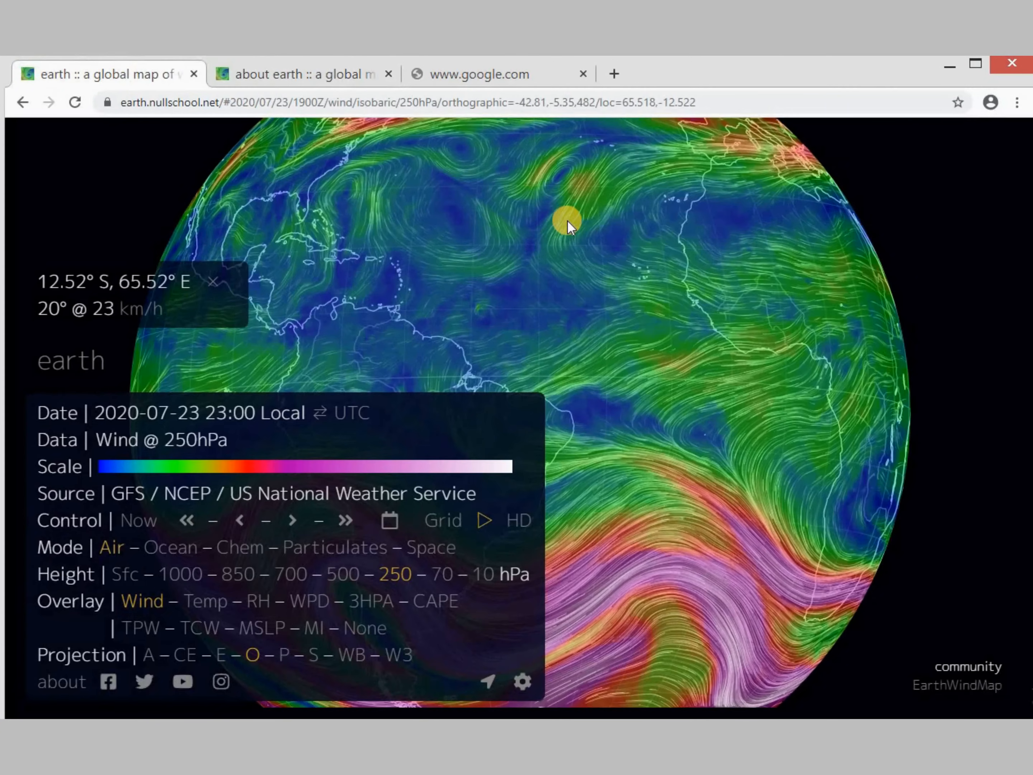
{"action": "left_click_drag", "start_coordinate": [678, 566], "coordinate": [778, 413]}
{"action": "left_click_drag", "start_coordinate": [634, 486], "coordinate": [744, 354]}
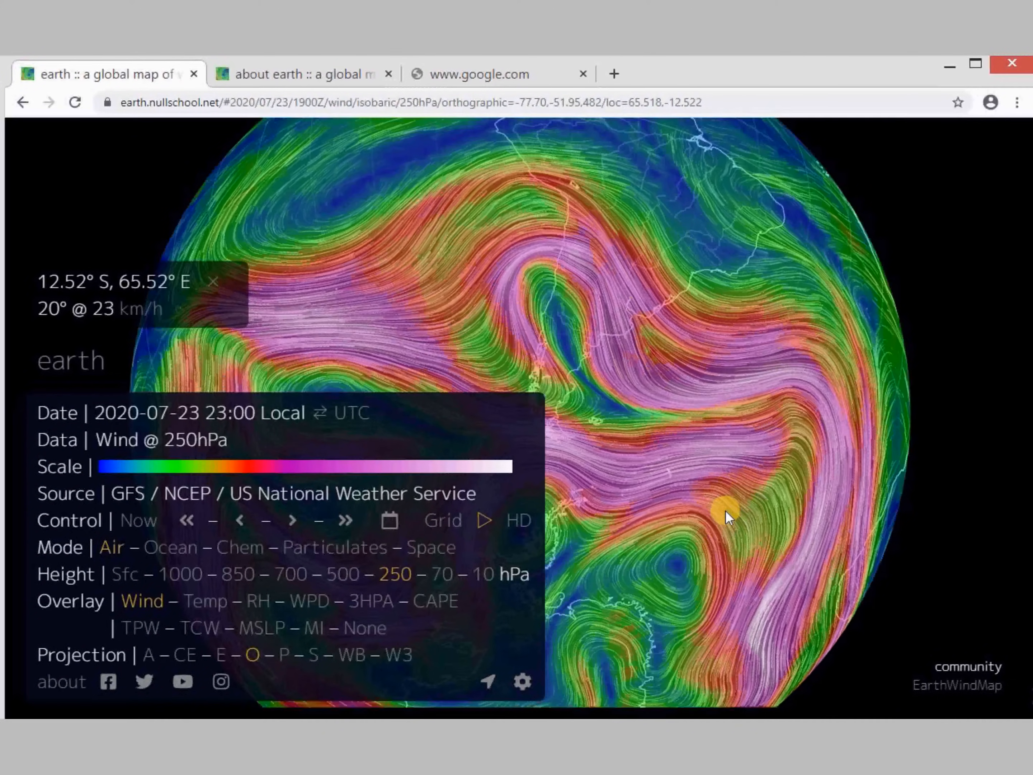
{"action": "left_click_drag", "start_coordinate": [694, 436], "coordinate": [614, 386]}
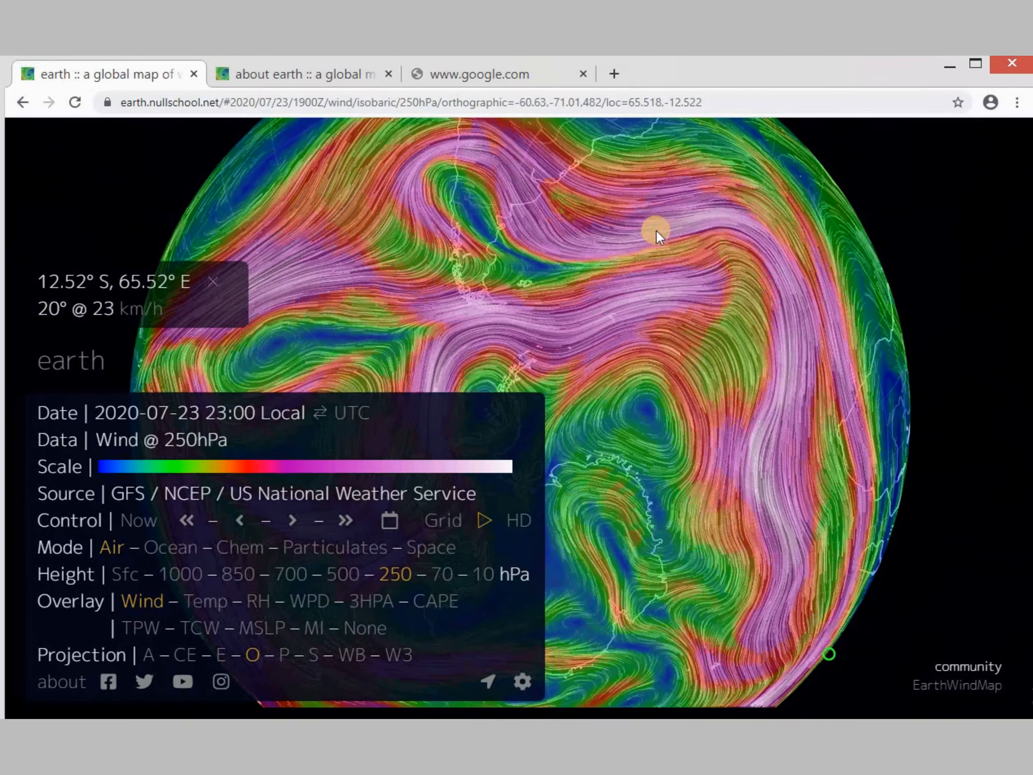
{"action": "left_click", "coordinate": [656, 230]}
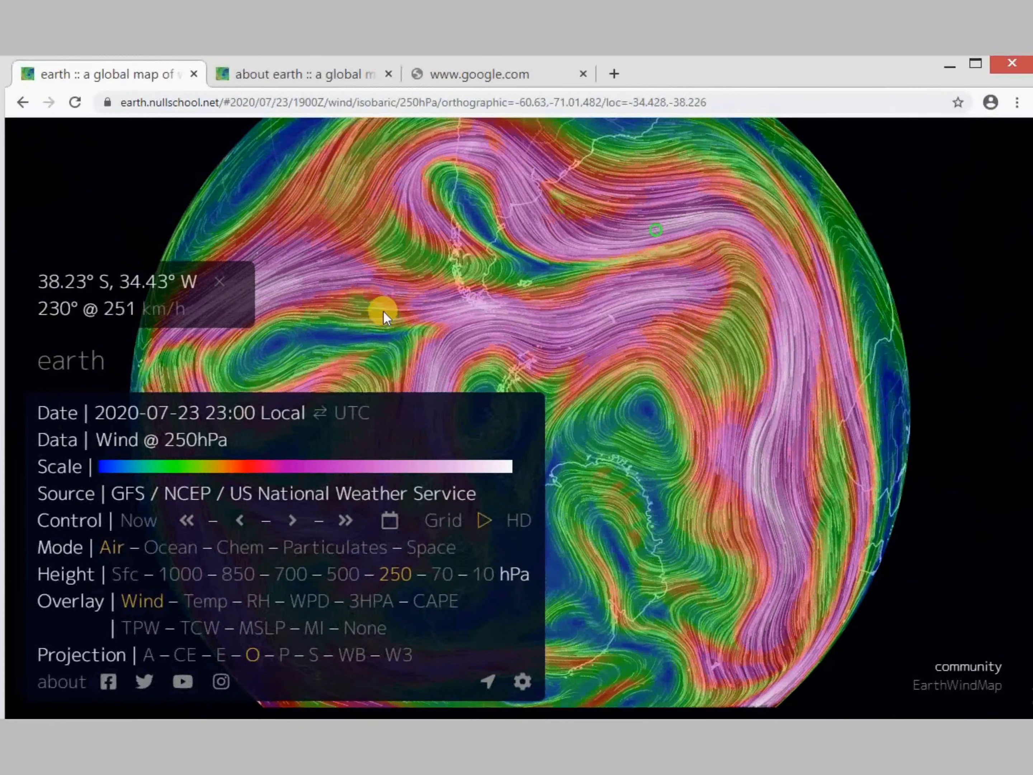
{"action": "left_click", "coordinate": [313, 342]}
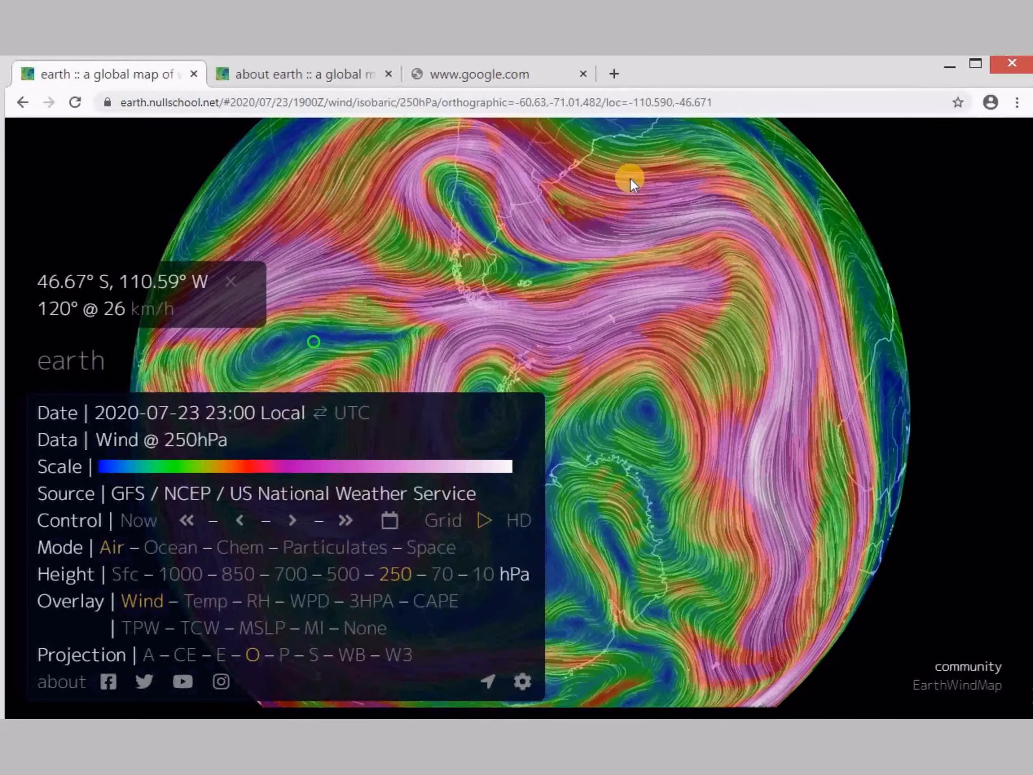
{"action": "left_click", "coordinate": [623, 177]}
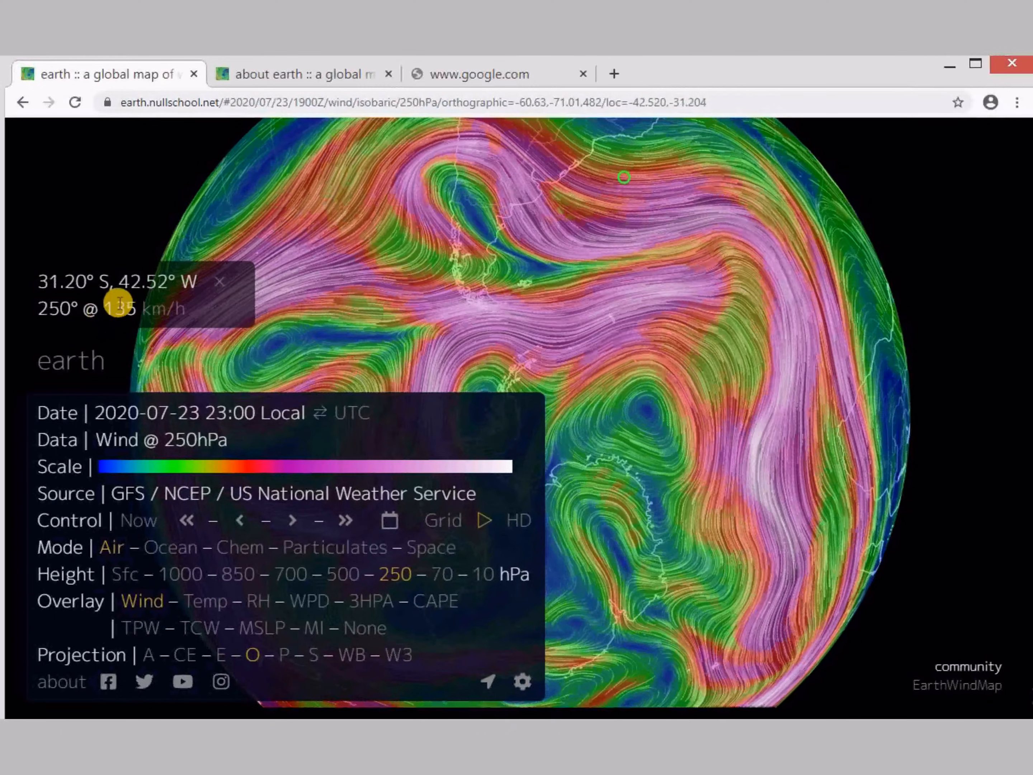
Check the 250 hPa wind in the North Pacific south of the Aleutians, north of eastern Siberia and near the North Pole.
{"action": "left_click_drag", "start_coordinate": [673, 208], "coordinate": [602, 427]}
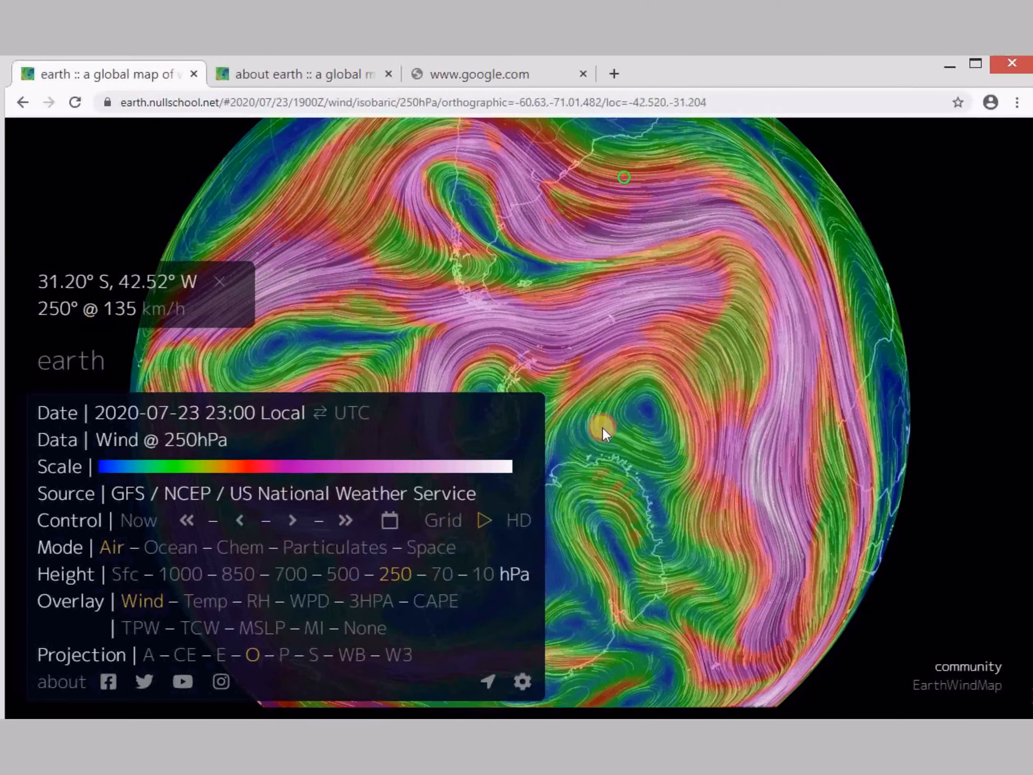
{"action": "mouse_move", "coordinate": [646, 367]}
{"action": "left_mouse_down"}
{"action": "mouse_move", "coordinate": [648, 413]}
{"action": "mouse_move", "coordinate": [570, 317]}
{"action": "mouse_move", "coordinate": [595, 439]}
{"action": "left_mouse_up"}
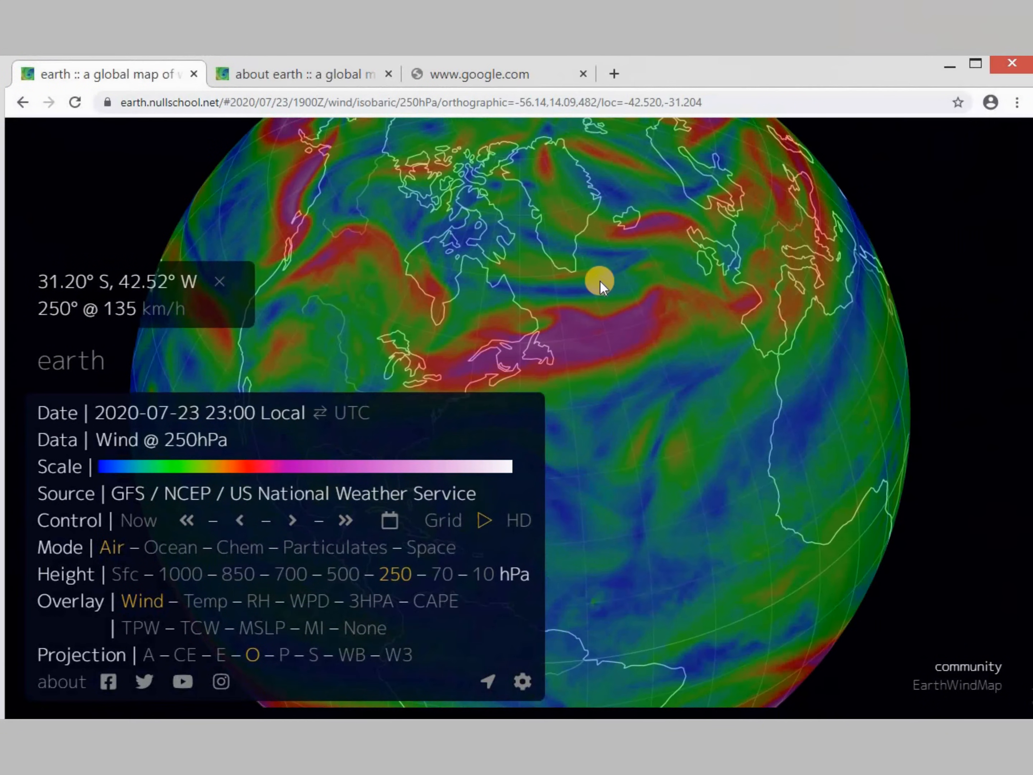
{"action": "left_click_drag", "start_coordinate": [693, 399], "coordinate": [724, 429]}
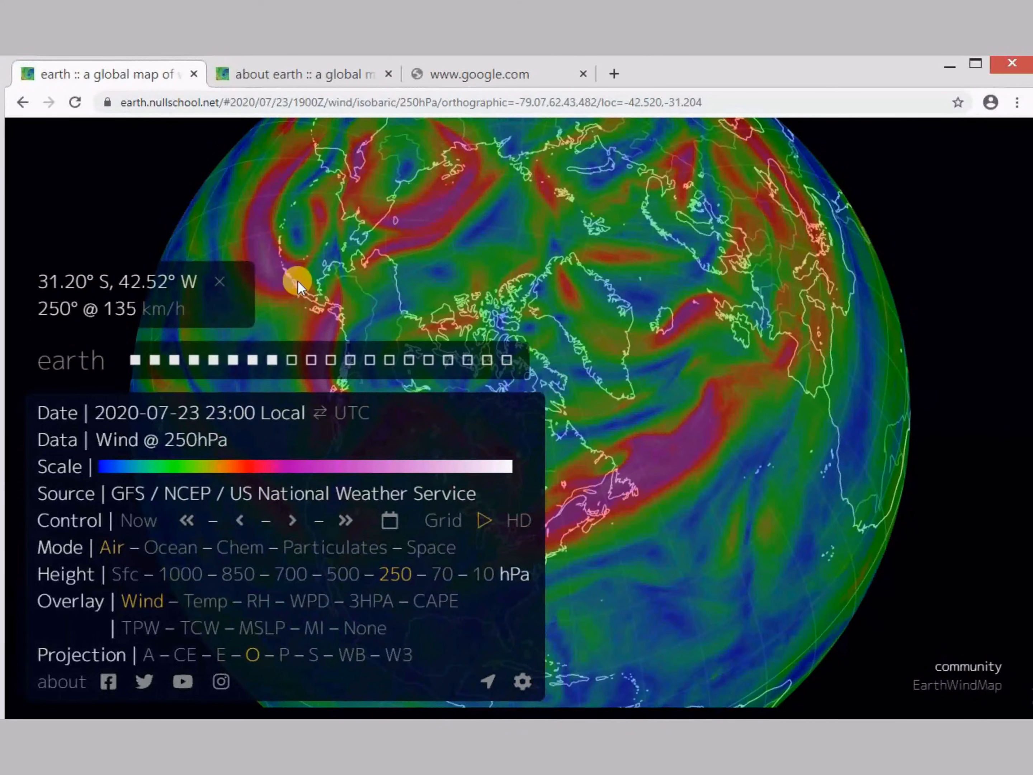
{"action": "left_click", "coordinate": [265, 243]}
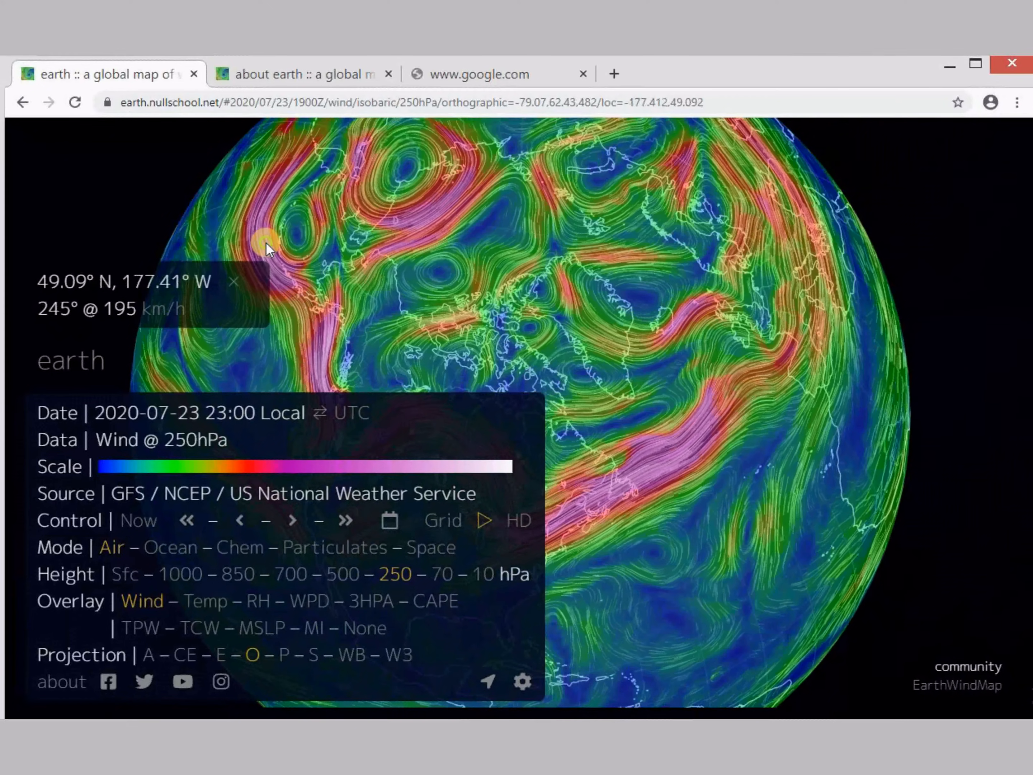
{"action": "left_click", "coordinate": [440, 203]}
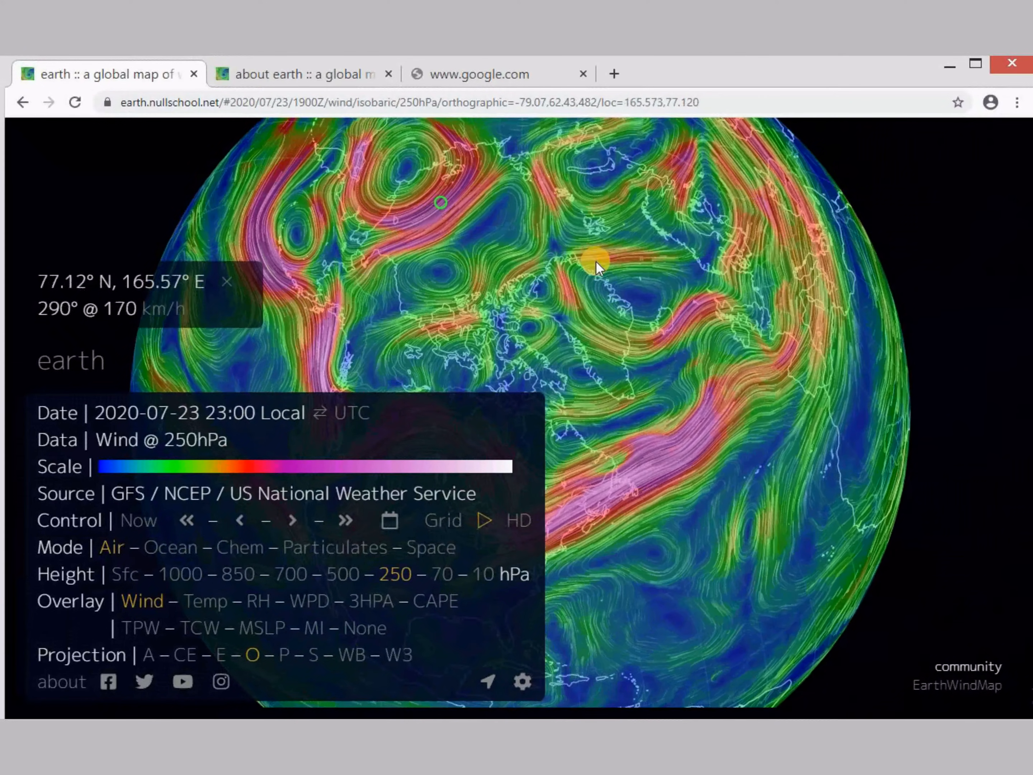
{"action": "left_click", "coordinate": [528, 224]}
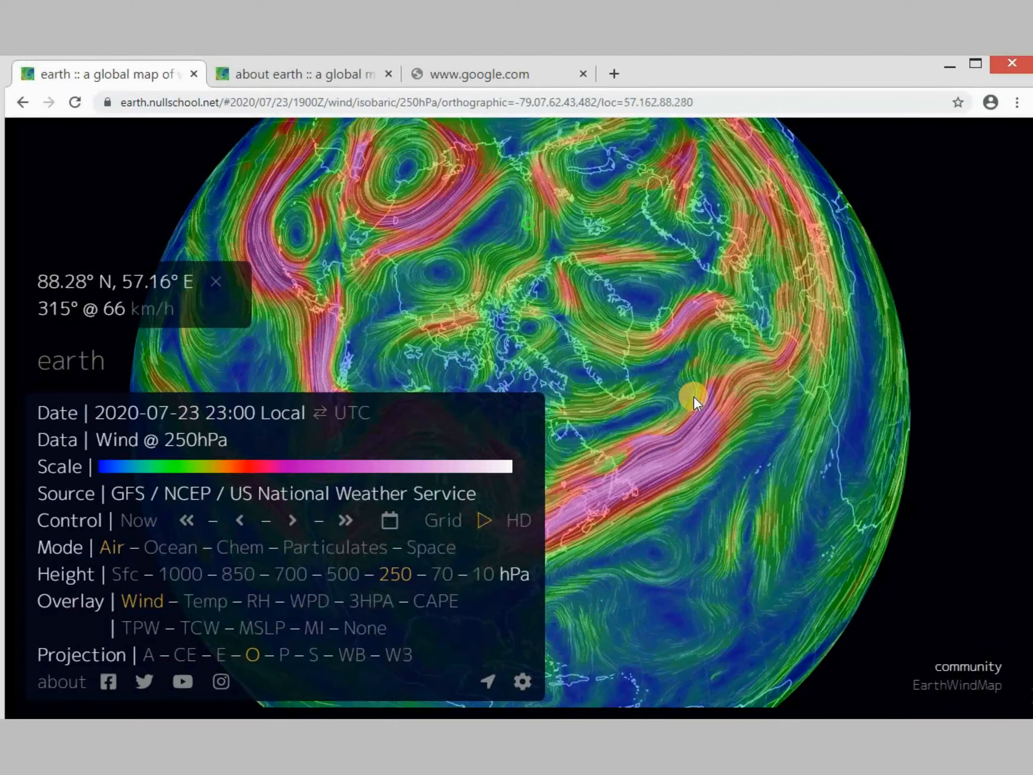
Trace the 250 hPa jet stream around the Northern Hemisphere, from North America across the Atlantic, Europe and Asia to the North Pacific.
{"action": "left_click_drag", "start_coordinate": [693, 397], "coordinate": [627, 195]}
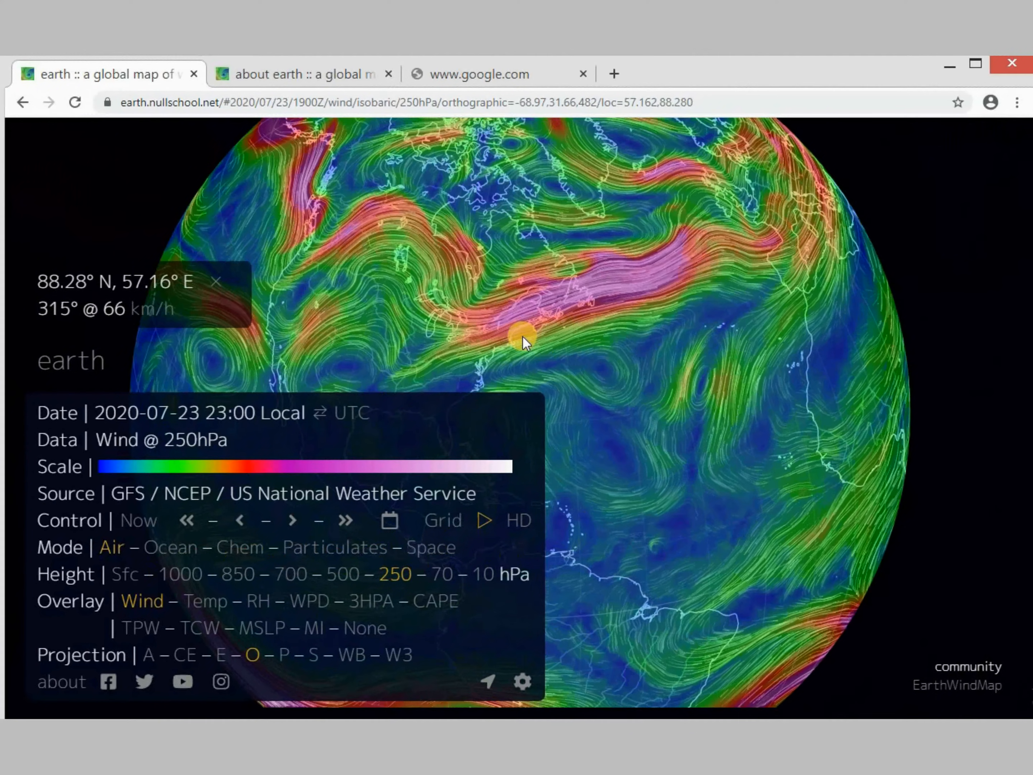
{"action": "left_click_drag", "start_coordinate": [713, 360], "coordinate": [677, 322]}
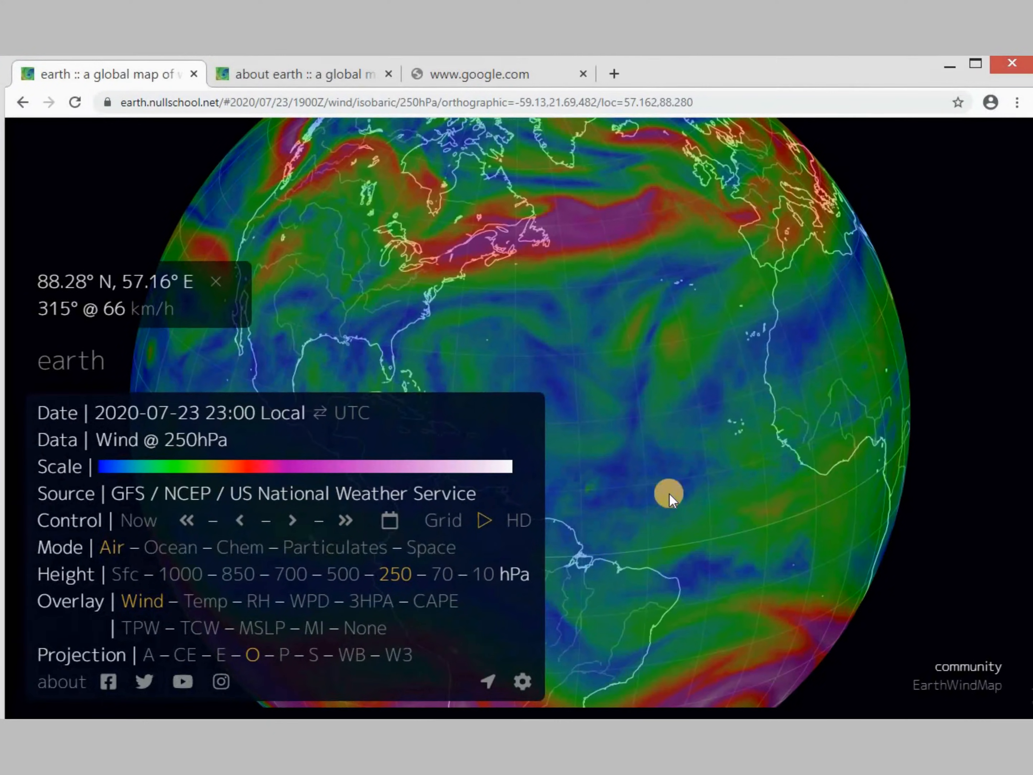
{"action": "left_click_drag", "start_coordinate": [863, 424], "coordinate": [699, 304]}
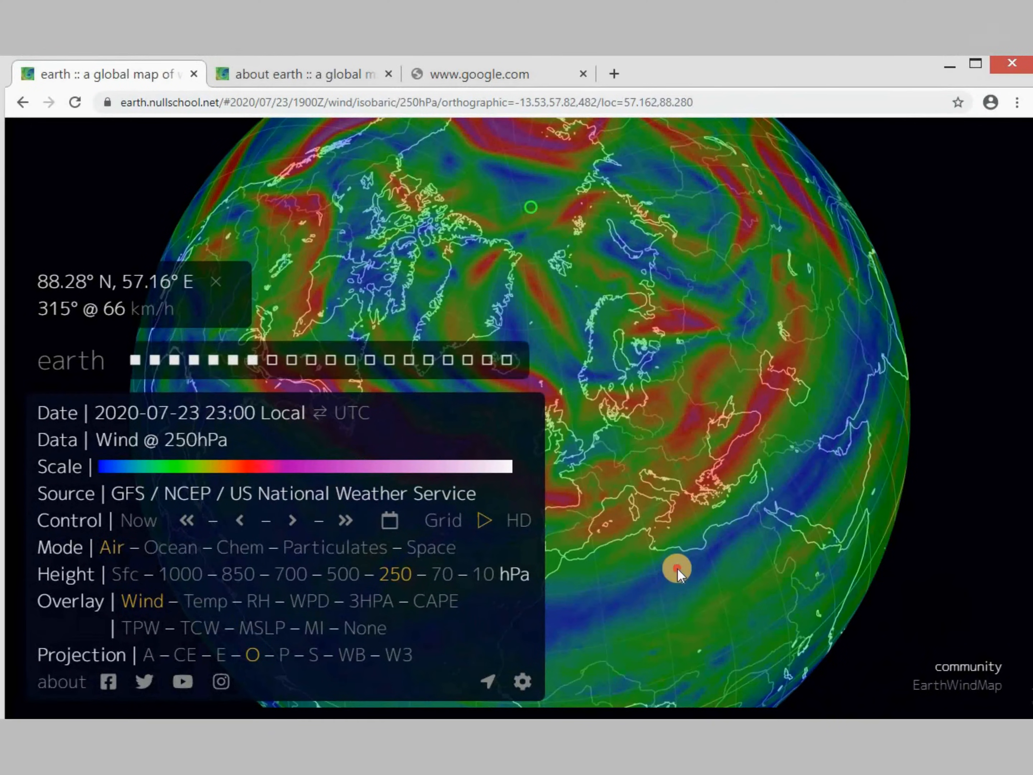
{"action": "left_click_drag", "start_coordinate": [862, 587], "coordinate": [683, 428]}
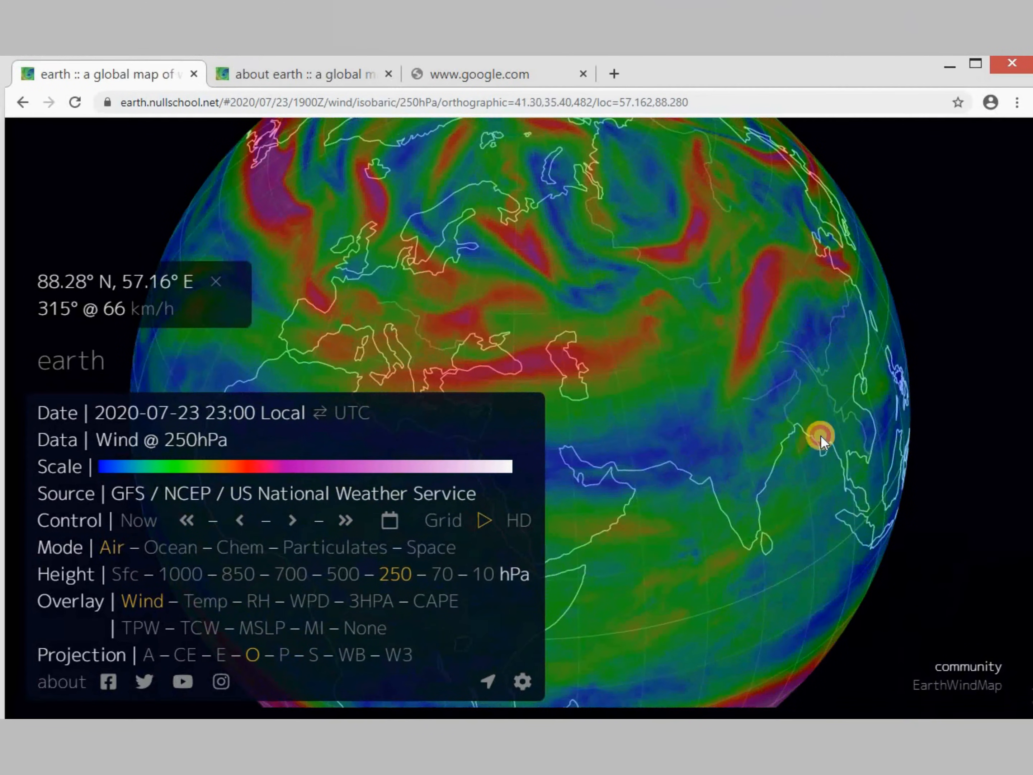
{"action": "left_click_drag", "start_coordinate": [641, 370], "coordinate": [659, 324]}
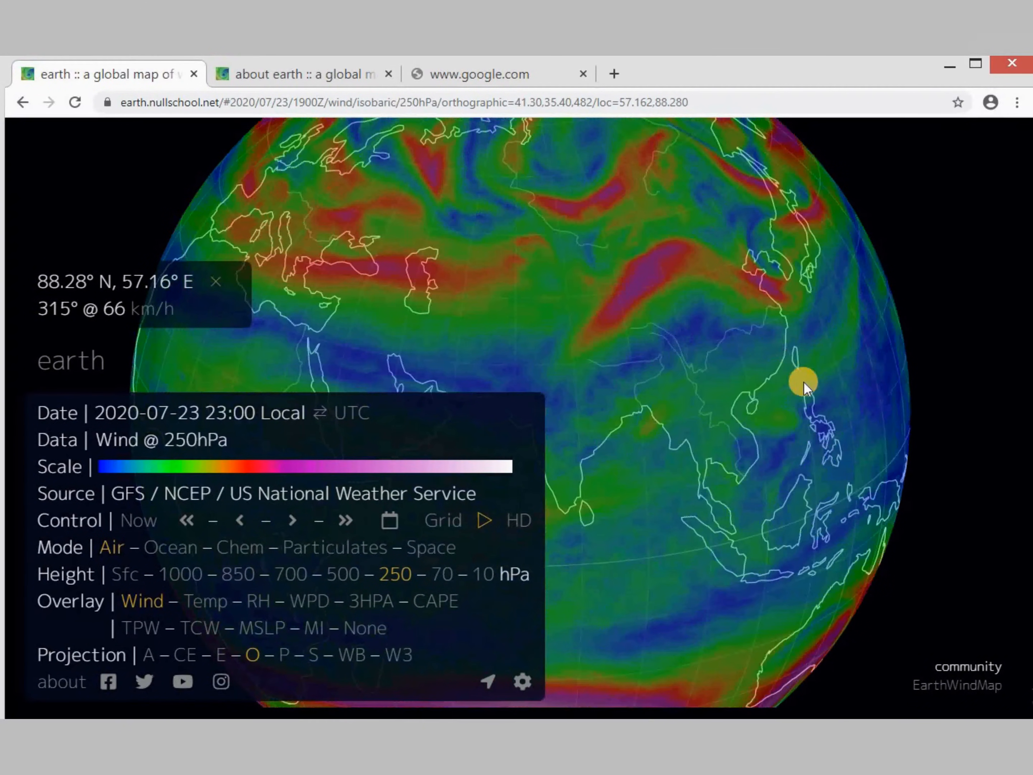
{"action": "left_click_drag", "start_coordinate": [814, 403], "coordinate": [641, 415]}
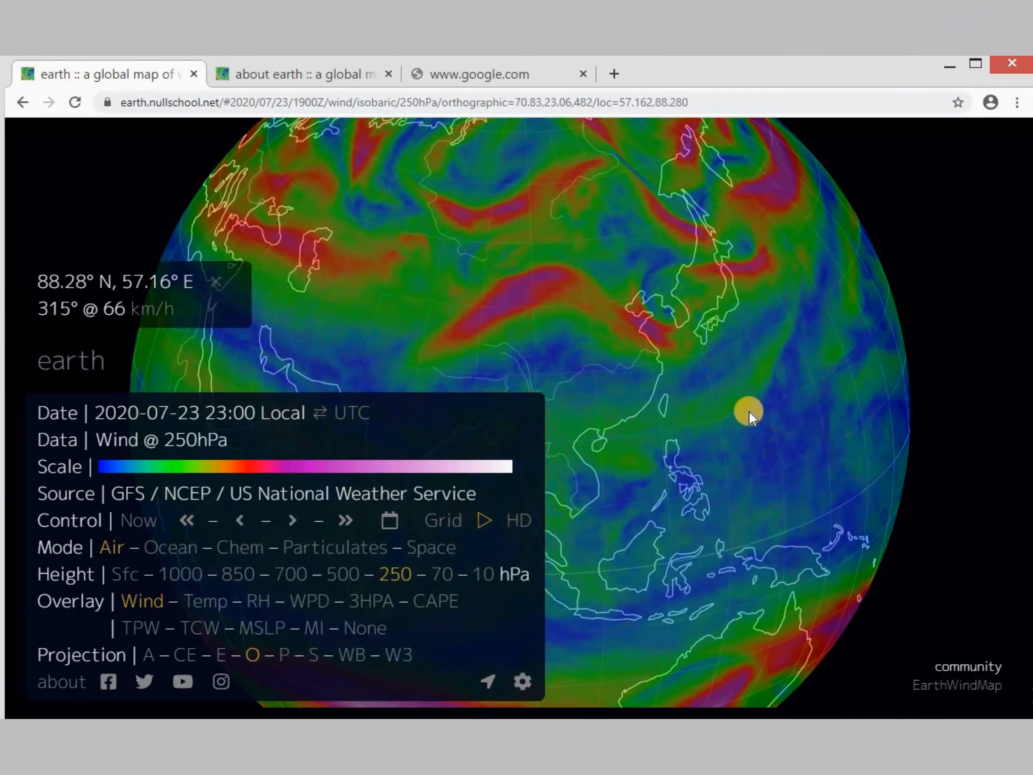
{"action": "left_click_drag", "start_coordinate": [778, 416], "coordinate": [704, 496]}
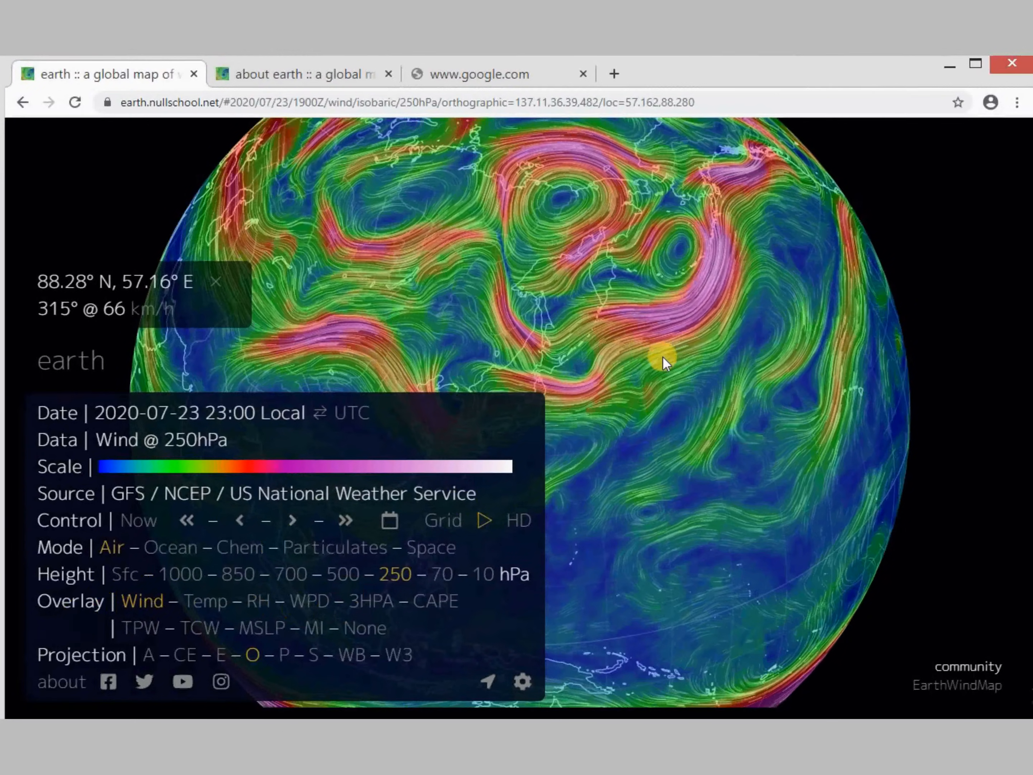
View the calendar's selectable years, months and days, and close it without changing the date.
{"action": "left_click", "coordinate": [387, 520]}
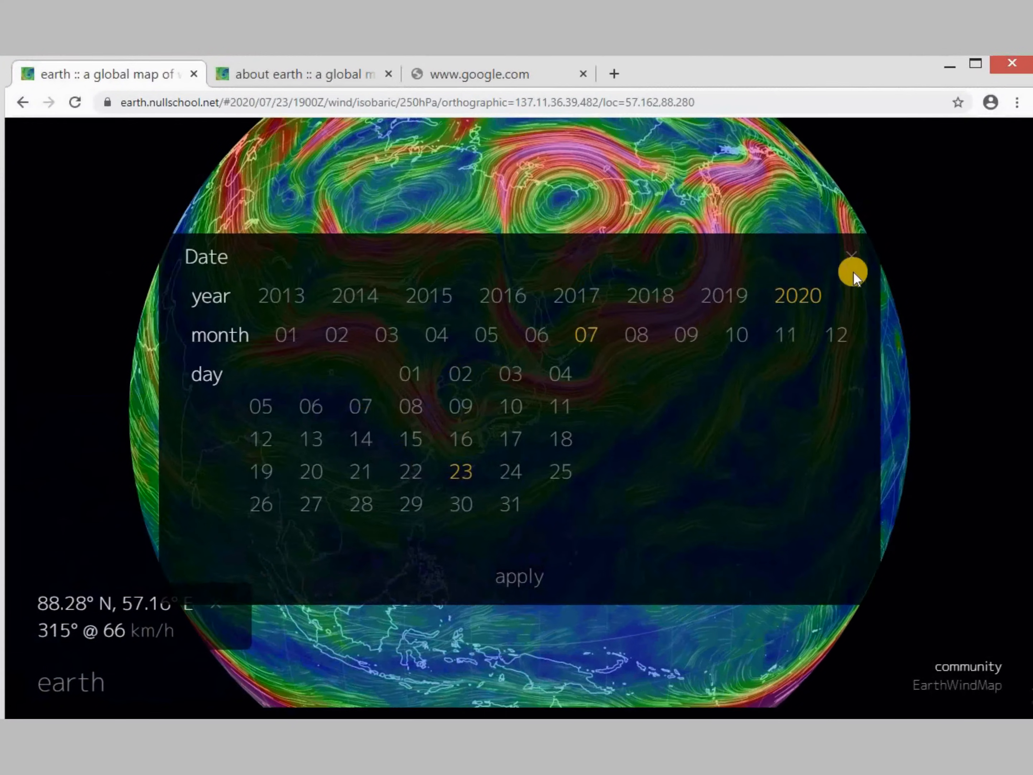
{"action": "left_click", "coordinate": [854, 256]}
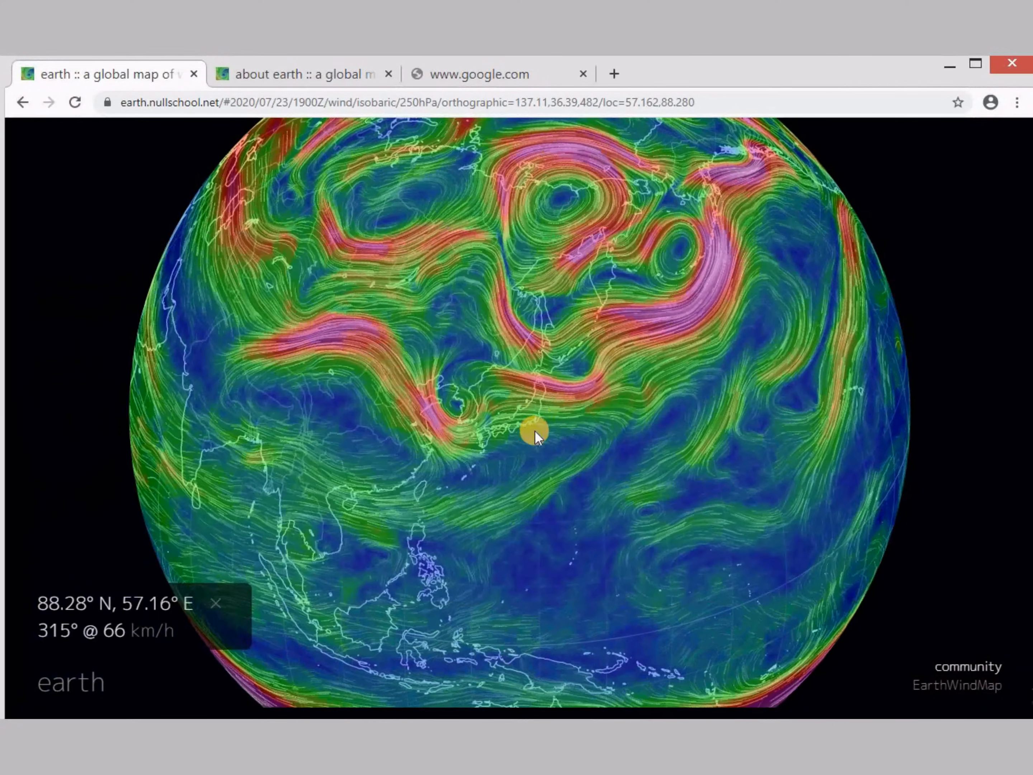
Hide the control menu and check the 250 hPa jet-stream wind in the southern Indian Ocean, southeast of Madagascar.
{"action": "left_click_drag", "start_coordinate": [498, 366], "coordinate": [722, 400]}
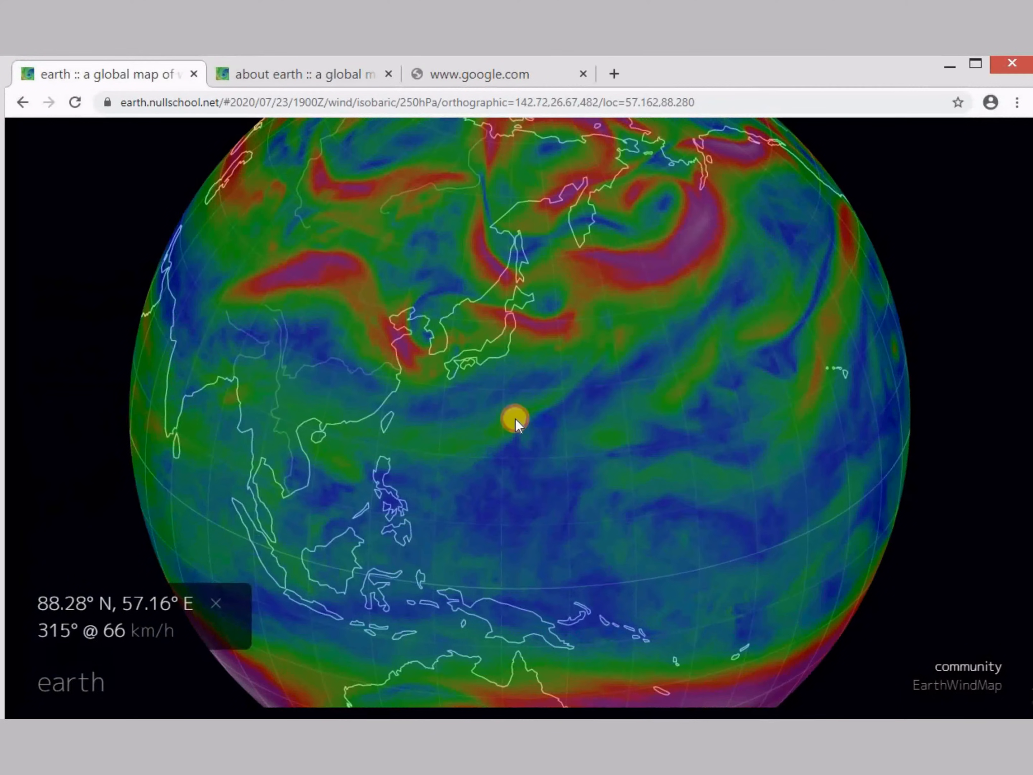
{"action": "left_click_drag", "start_coordinate": [626, 385], "coordinate": [797, 324]}
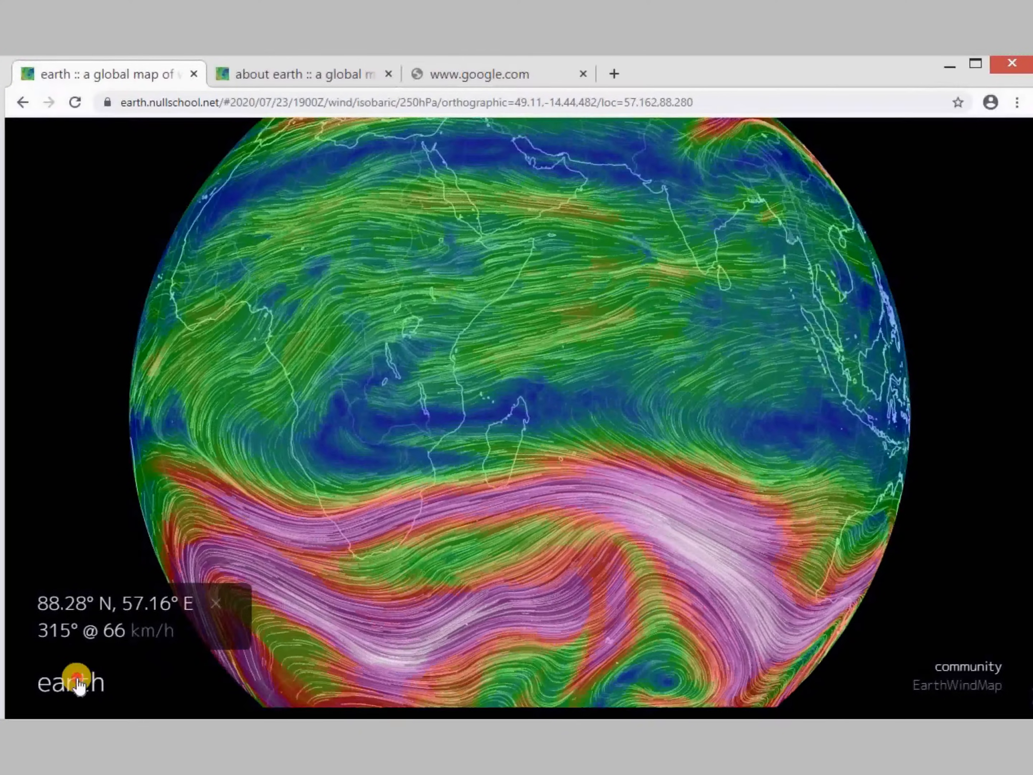
{"action": "left_click", "coordinate": [77, 682]}
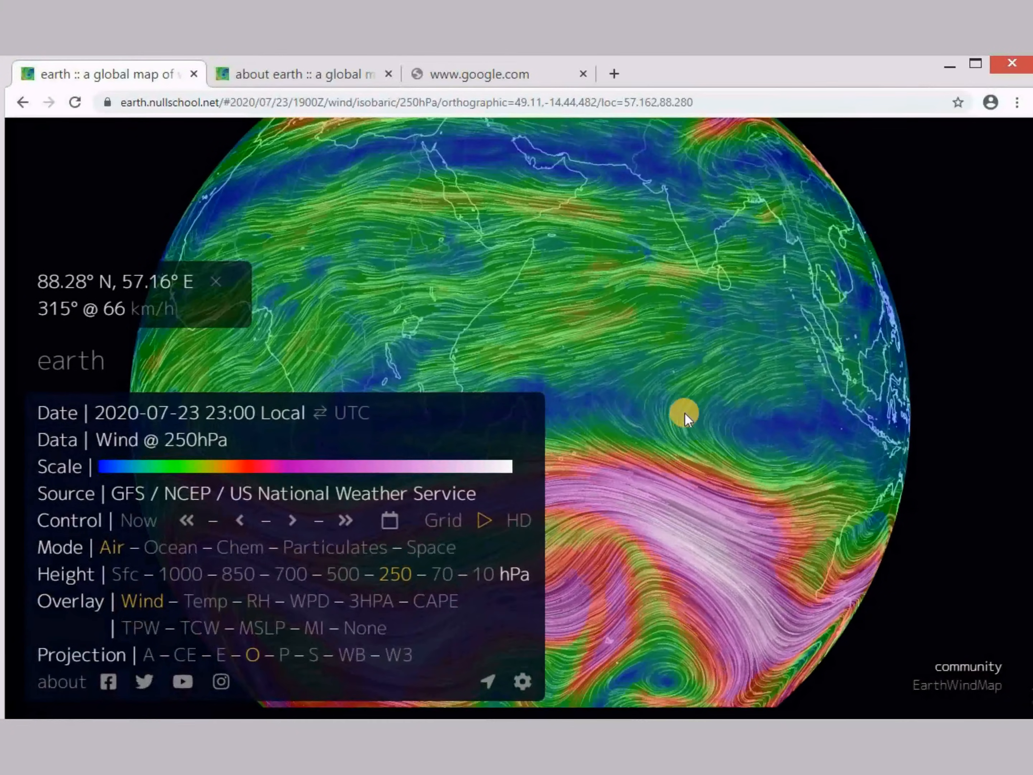
{"action": "left_click", "coordinate": [80, 372]}
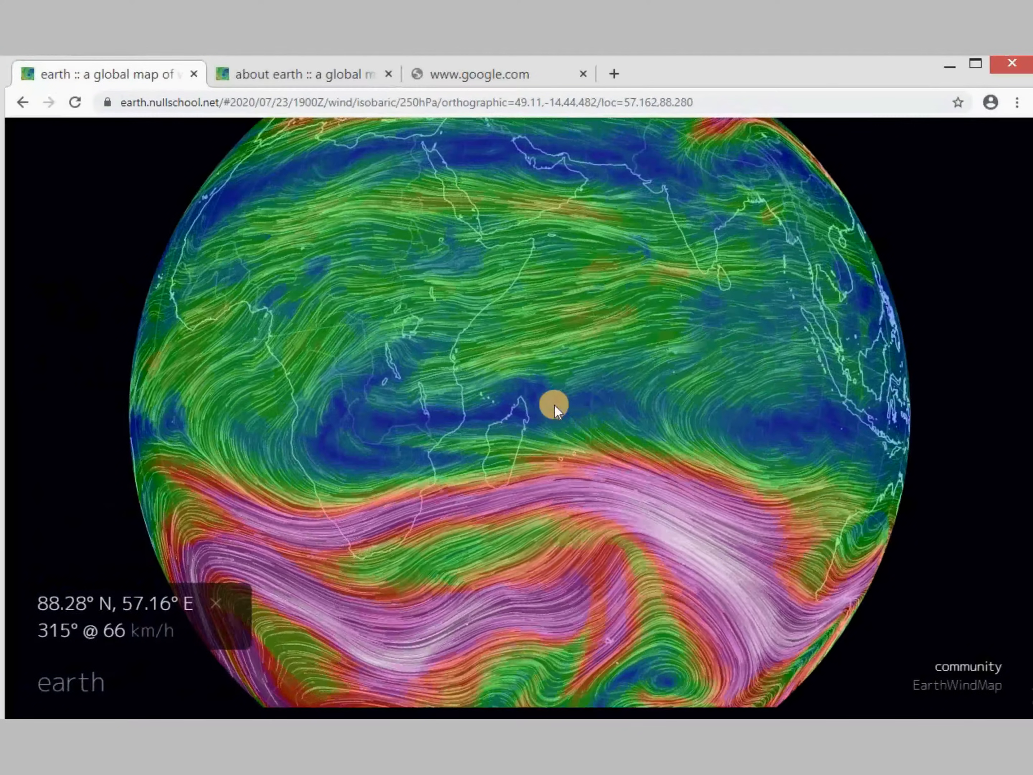
{"action": "left_click", "coordinate": [678, 502]}
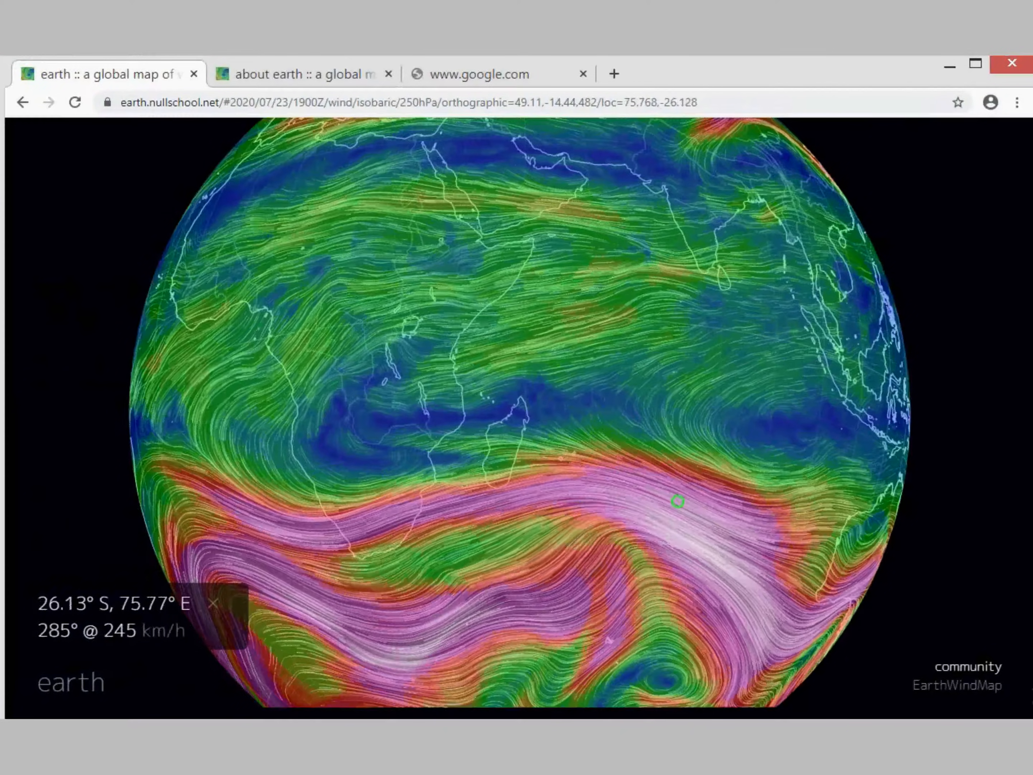